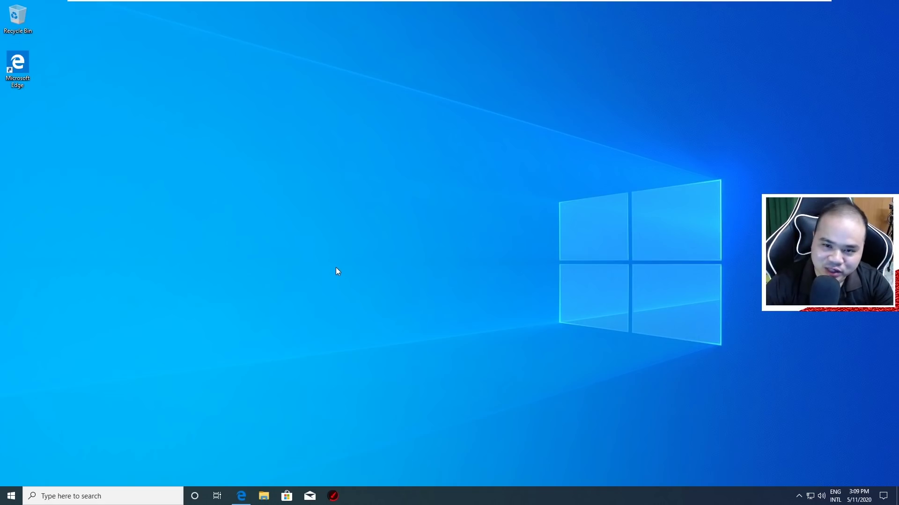
- Open Task Manager and look through the running apps and background processes
{"action": "right_click", "coordinate": [381, 496]}
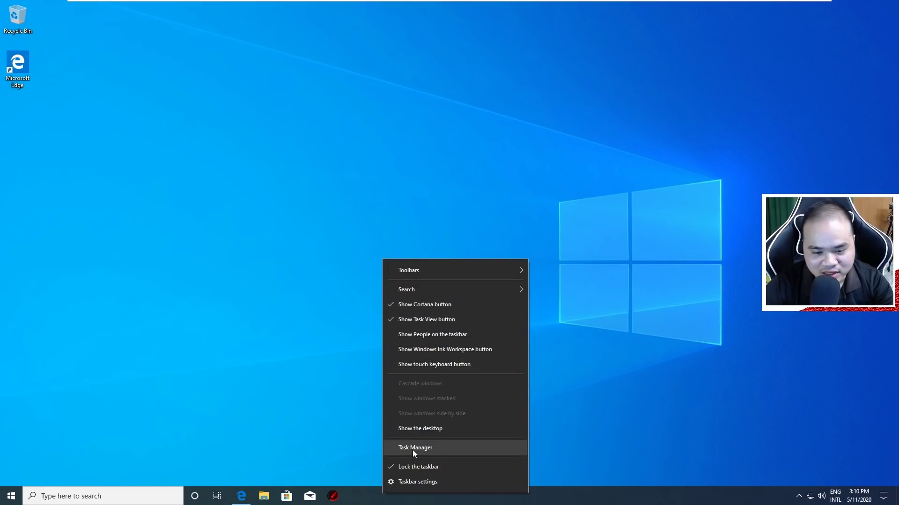
{"action": "left_click", "coordinate": [436, 449]}
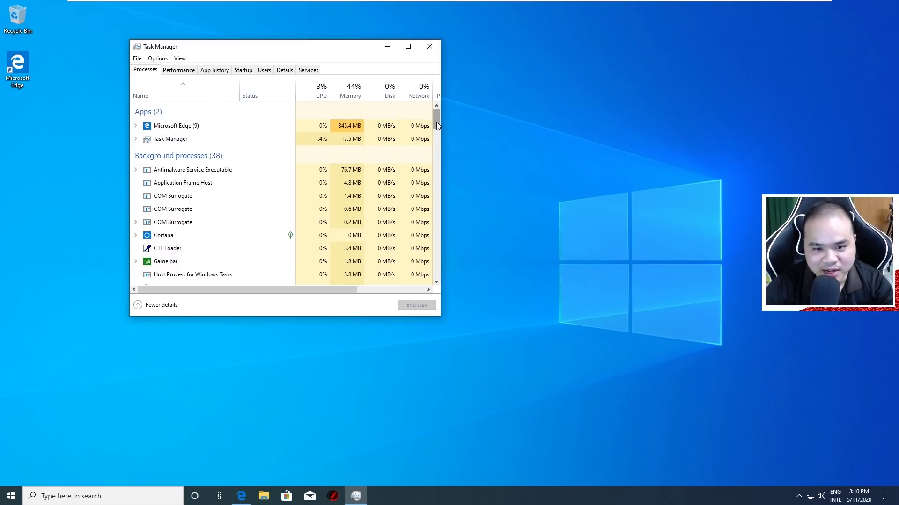
{"action": "mouse_move", "coordinate": [436, 121]}
{"action": "left_mouse_down"}
{"action": "mouse_move", "coordinate": [426, 279]}
{"action": "mouse_move", "coordinate": [441, 117]}
{"action": "left_mouse_up"}
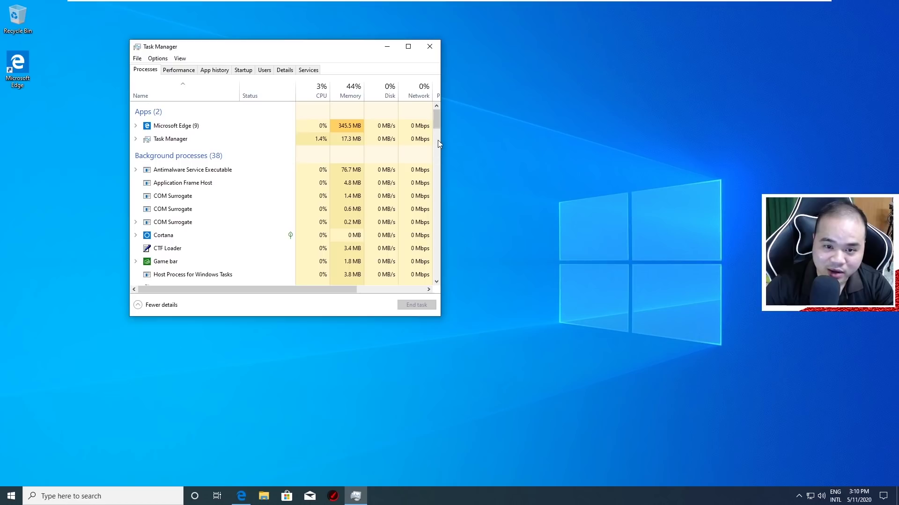
{"action": "scroll", "coordinate": [435, 129], "scroll_direction": "down", "scroll_amount": 2}
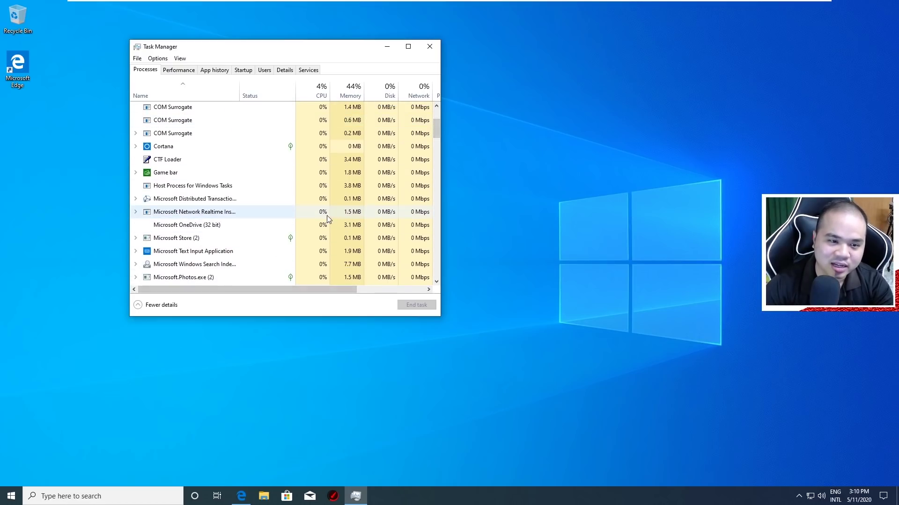
{"action": "scroll", "coordinate": [350, 233], "scroll_direction": "up", "scroll_amount": 1}
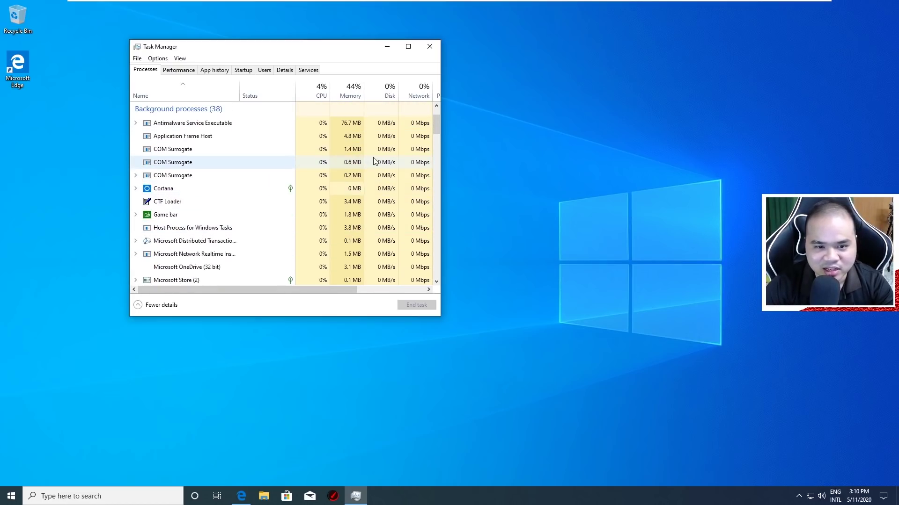
- Try to end the Antimalware Service Executable background process
{"action": "left_click", "coordinate": [157, 127]}
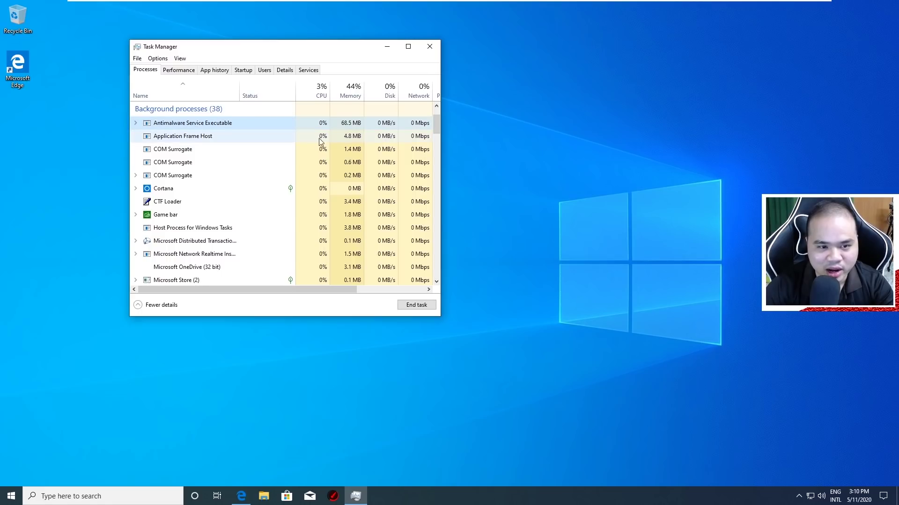
{"action": "left_click", "coordinate": [414, 307]}
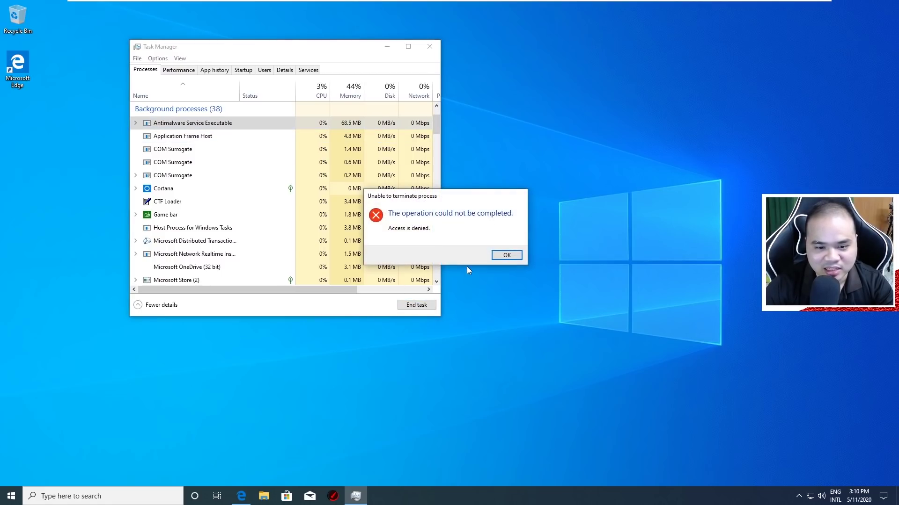
{"action": "left_click", "coordinate": [500, 256]}
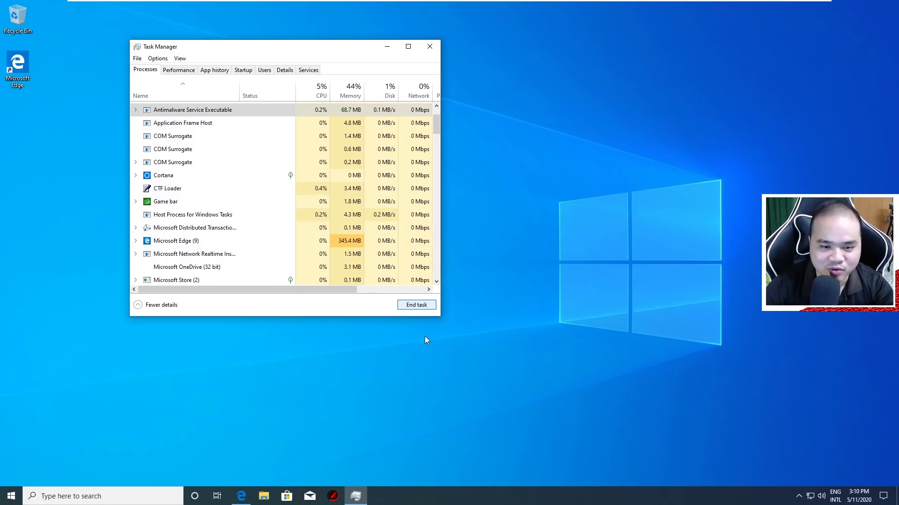
{"action": "scroll", "coordinate": [290, 188], "scroll_direction": "up", "scroll_amount": 1}
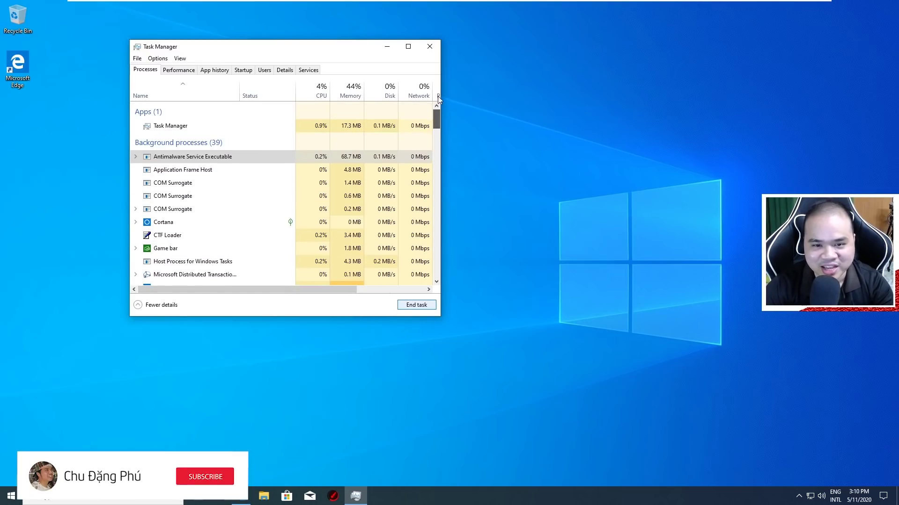
- Disable Microsoft OneDrive and the Windows Security notification entry so they do not launch at startup
{"action": "left_click", "coordinate": [179, 70]}
{"action": "left_click", "coordinate": [216, 70]}
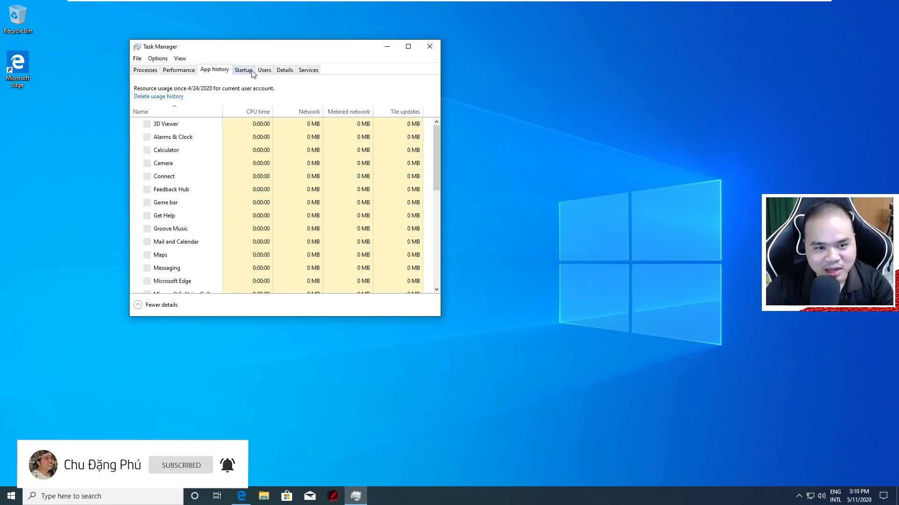
{"action": "left_click", "coordinate": [244, 70]}
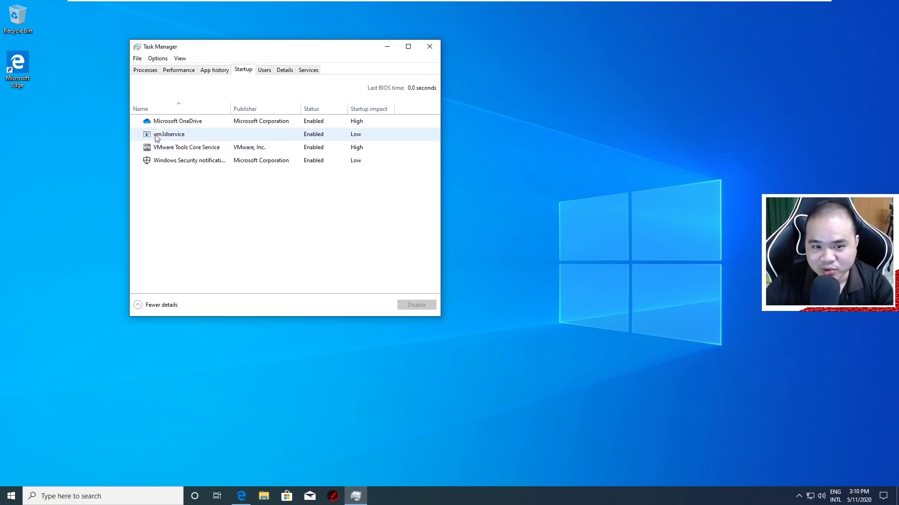
{"action": "left_click", "coordinate": [203, 122]}
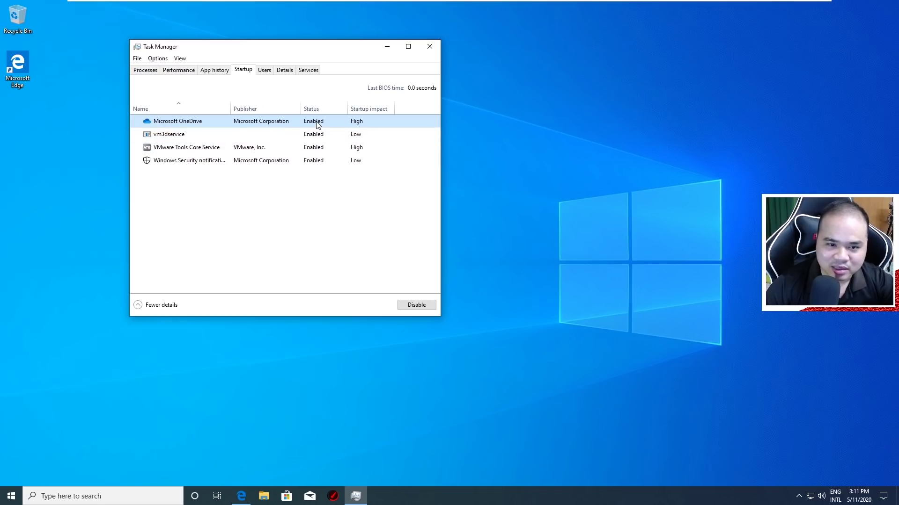
{"action": "left_click", "coordinate": [414, 304]}
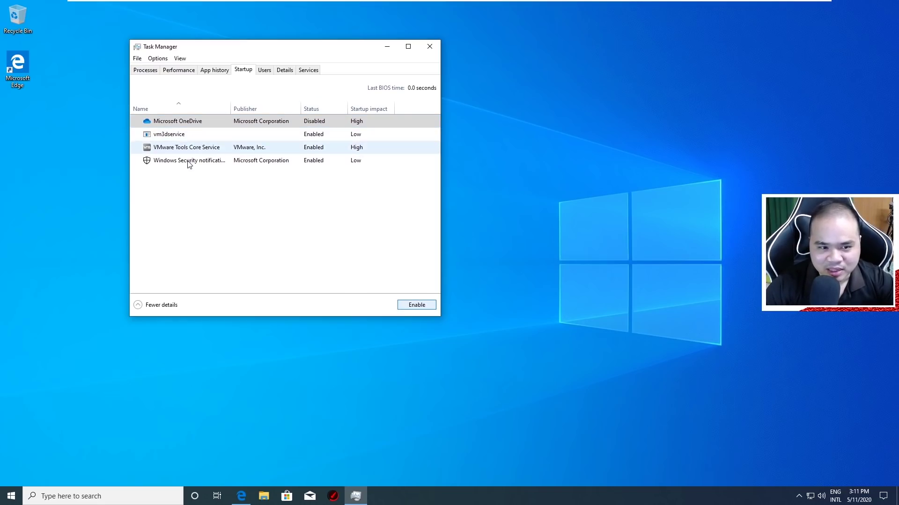
{"action": "left_click", "coordinate": [312, 162]}
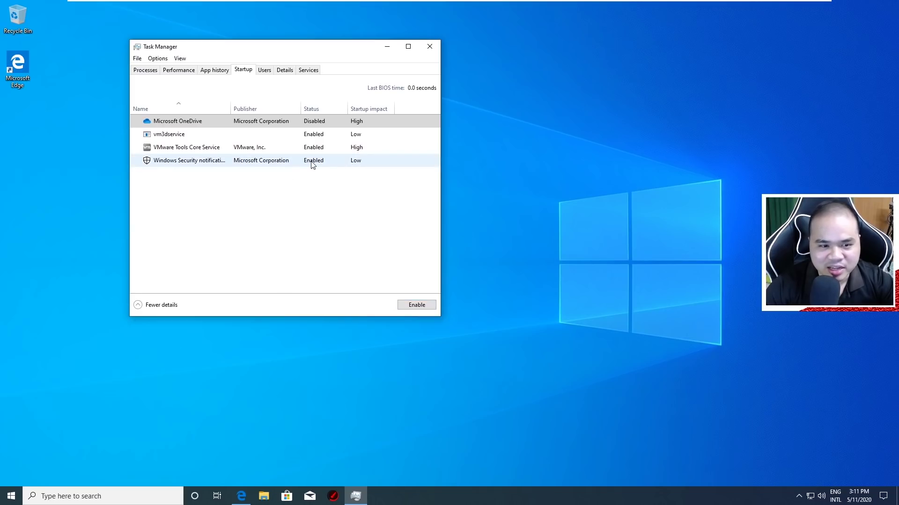
{"action": "left_click", "coordinate": [416, 305]}
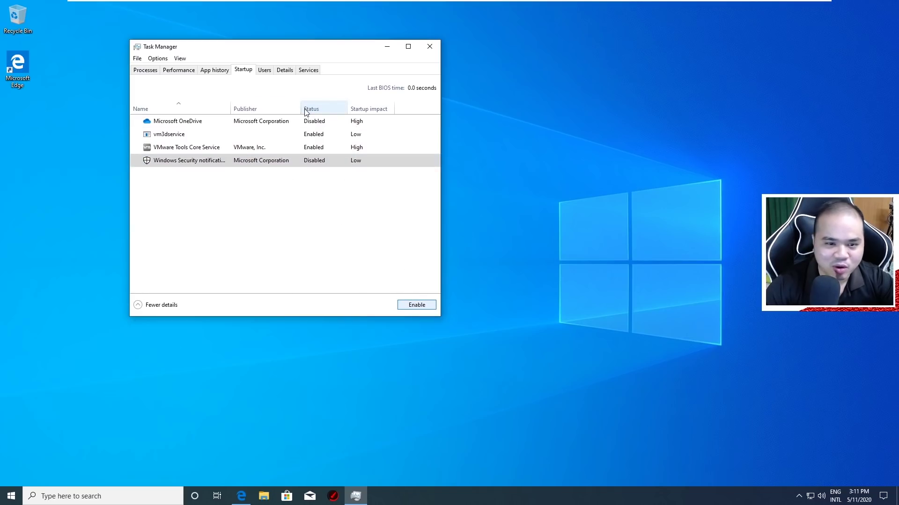
- Expand the signed-in user's entry in Task Manager and look through the processes running under that account
{"action": "left_click", "coordinate": [265, 70]}
{"action": "left_click", "coordinate": [285, 70]}
{"action": "left_click", "coordinate": [264, 70]}
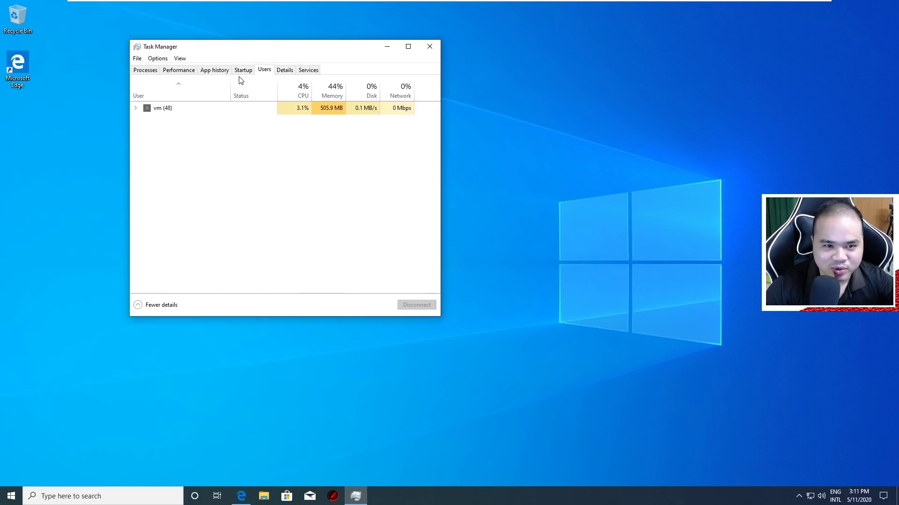
{"action": "left_click", "coordinate": [182, 107]}
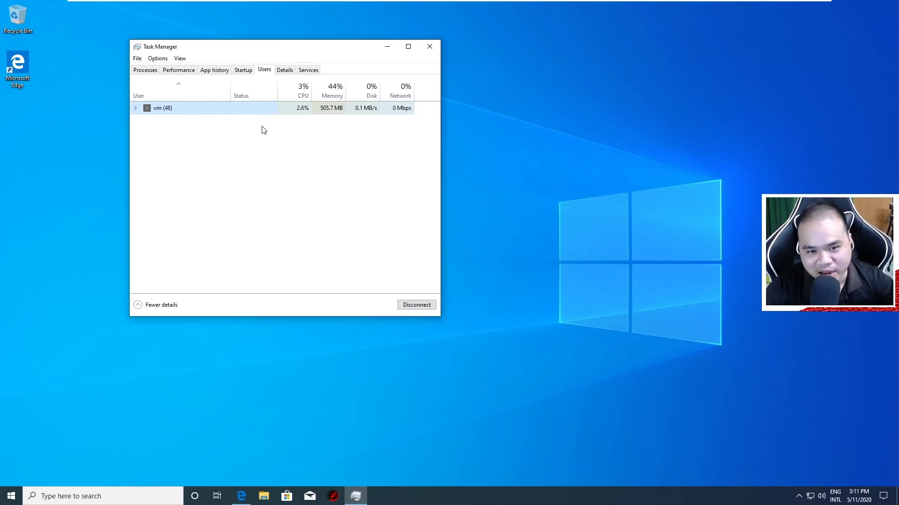
{"action": "right_click", "coordinate": [207, 111]}
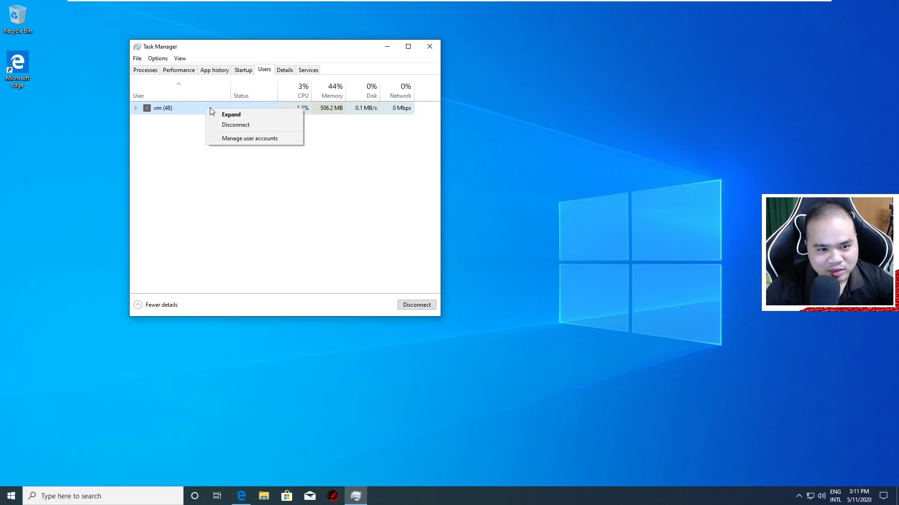
{"action": "left_click", "coordinate": [252, 115]}
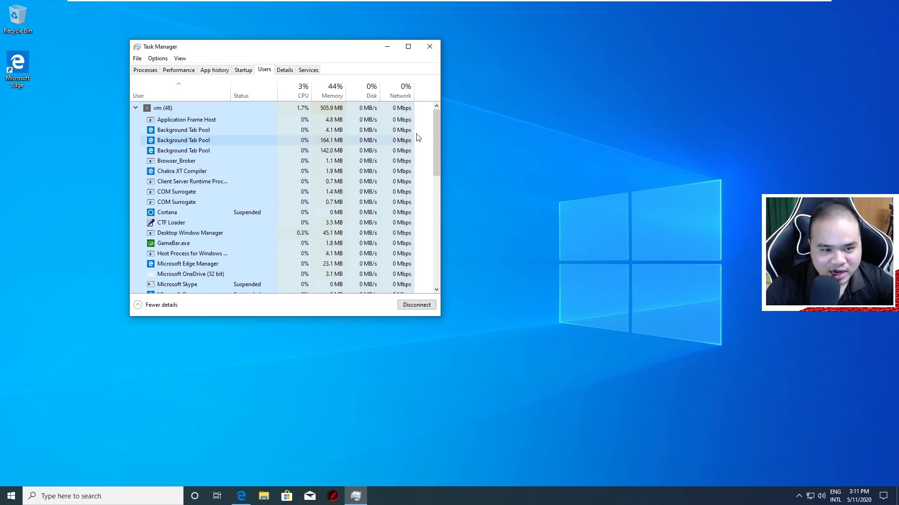
{"action": "mouse_move", "coordinate": [435, 127]}
{"action": "left_mouse_down"}
{"action": "mouse_move", "coordinate": [434, 269]}
{"action": "mouse_move", "coordinate": [440, 121]}
{"action": "left_mouse_up"}
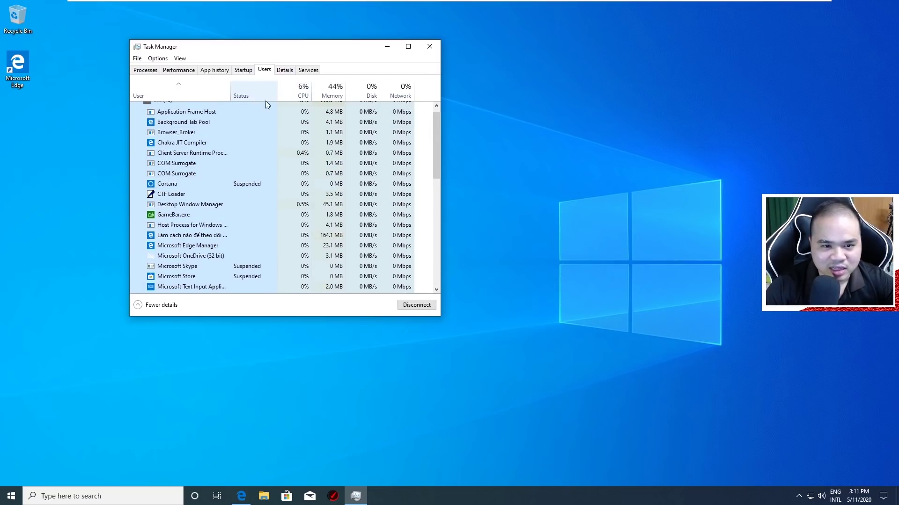
- Review the Windows services list and the actions available for the Appinfo service, and close Task Manager
{"action": "left_click", "coordinate": [309, 70]}
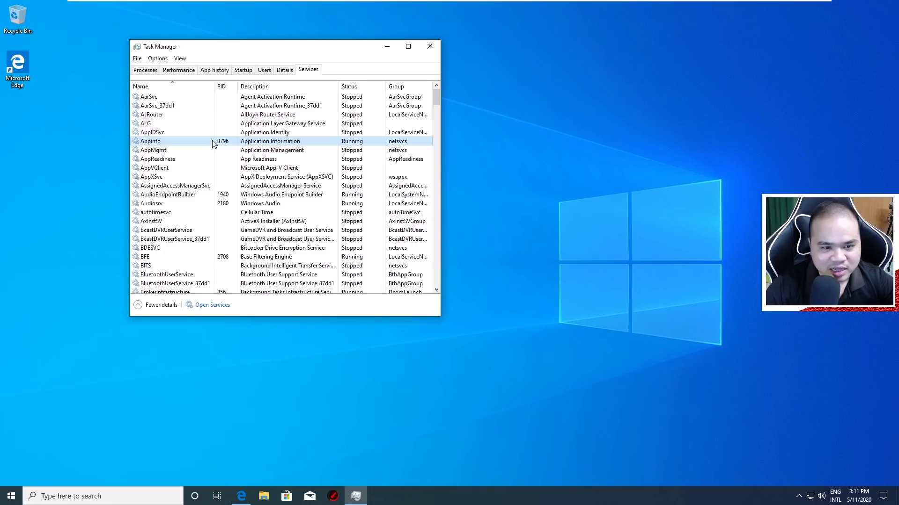
{"action": "right_click", "coordinate": [193, 143]}
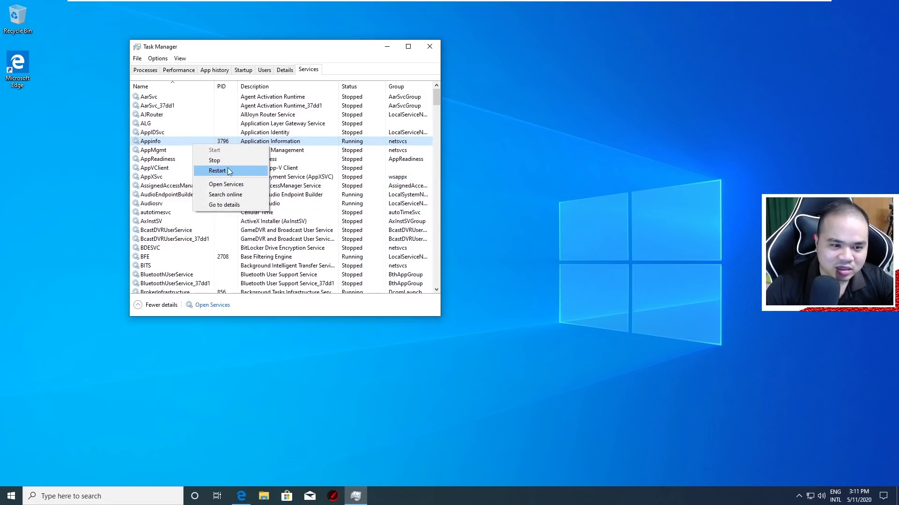
{"action": "mouse_move", "coordinate": [436, 93]}
{"action": "left_mouse_down"}
{"action": "mouse_move", "coordinate": [436, 129]}
{"action": "mouse_move", "coordinate": [436, 88]}
{"action": "left_mouse_up"}
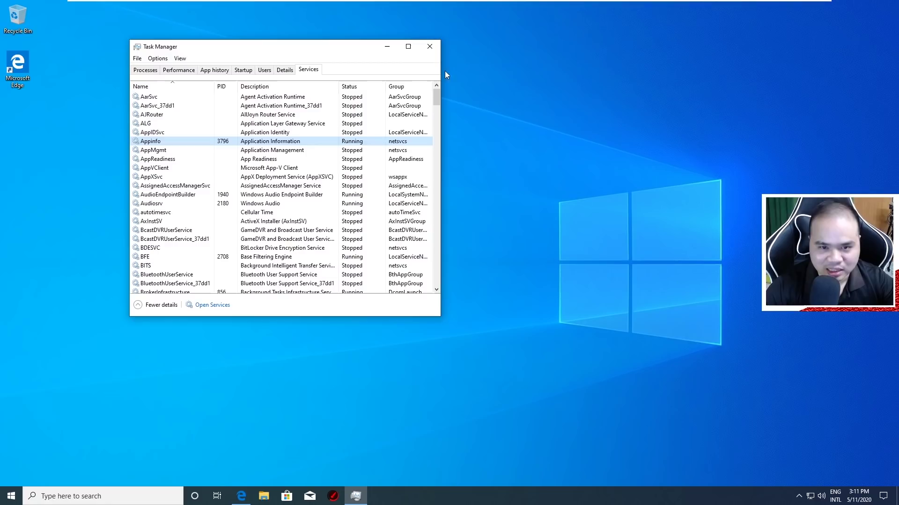
{"action": "left_click", "coordinate": [430, 46]}
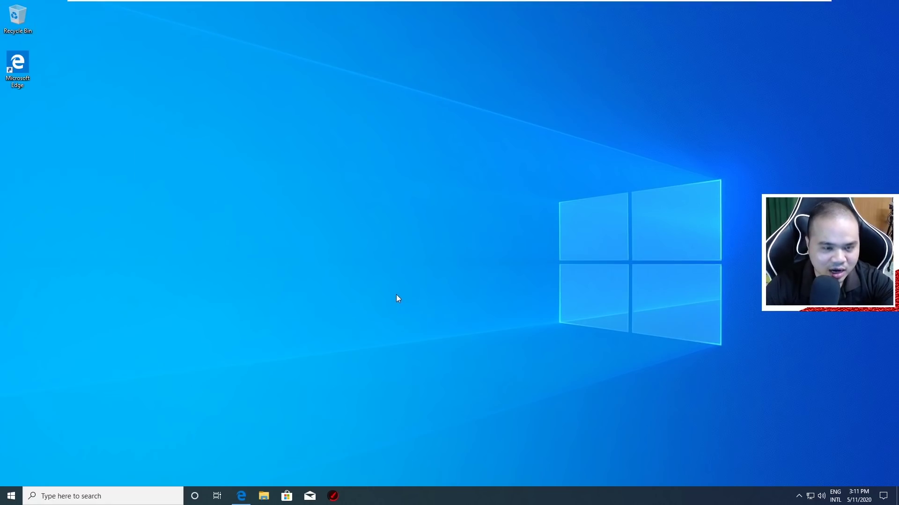
- Open Disk Cleanup for Local Disk (C:) from the drive's properties
{"action": "key", "text": "super+e"}
{"action": "left_click", "coordinate": [220, 256]}
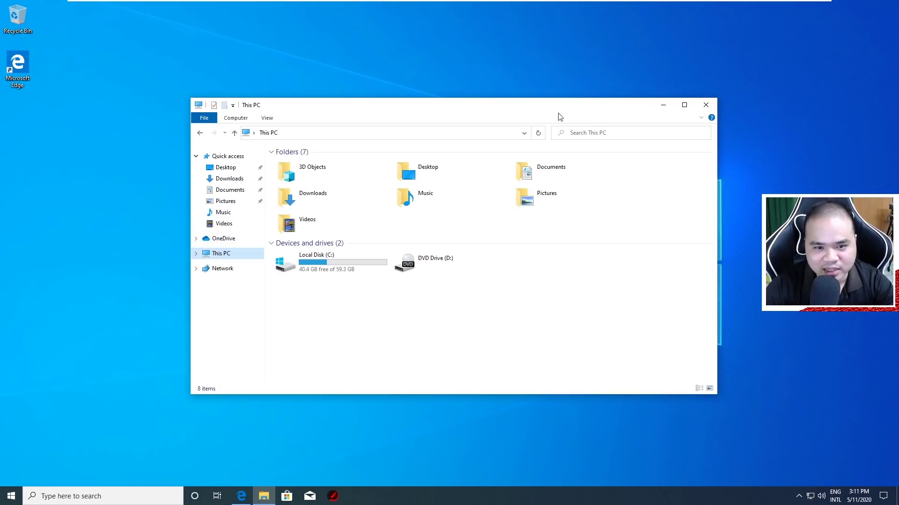
{"action": "left_click", "coordinate": [684, 105]}
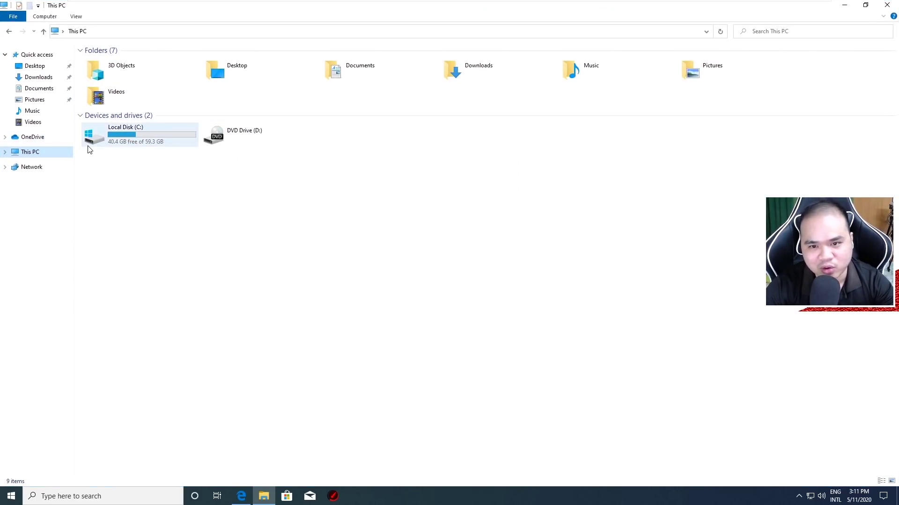
{"action": "right_click", "coordinate": [121, 143]}
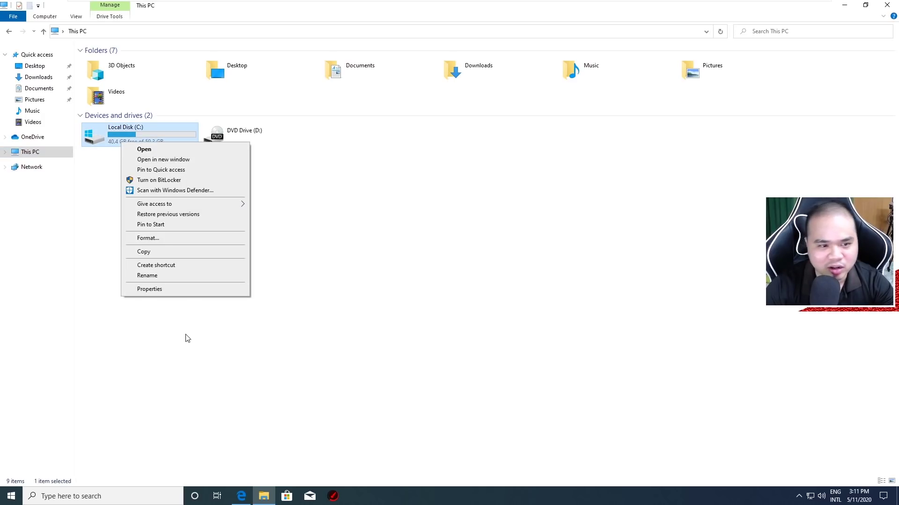
{"action": "left_click", "coordinate": [164, 289]}
{"action": "left_click_drag", "start_coordinate": [222, 154], "coordinate": [388, 153]}
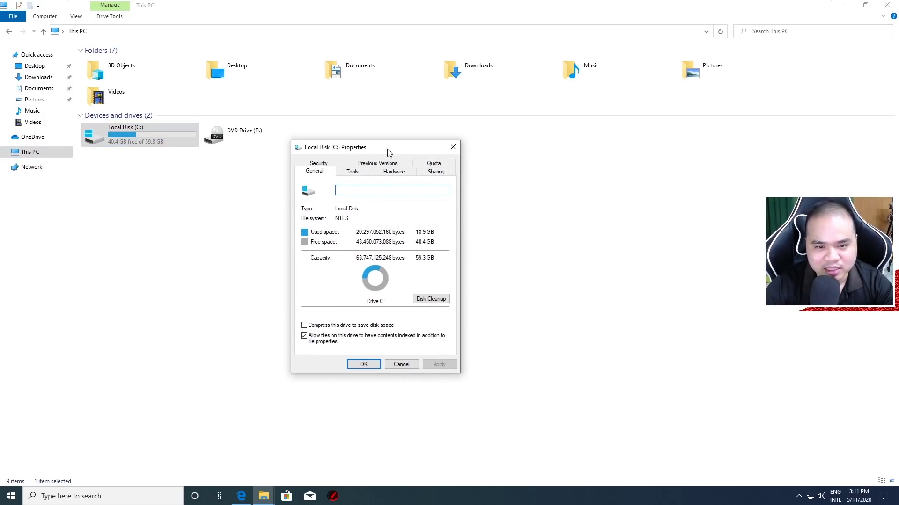
{"action": "left_click", "coordinate": [431, 299]}
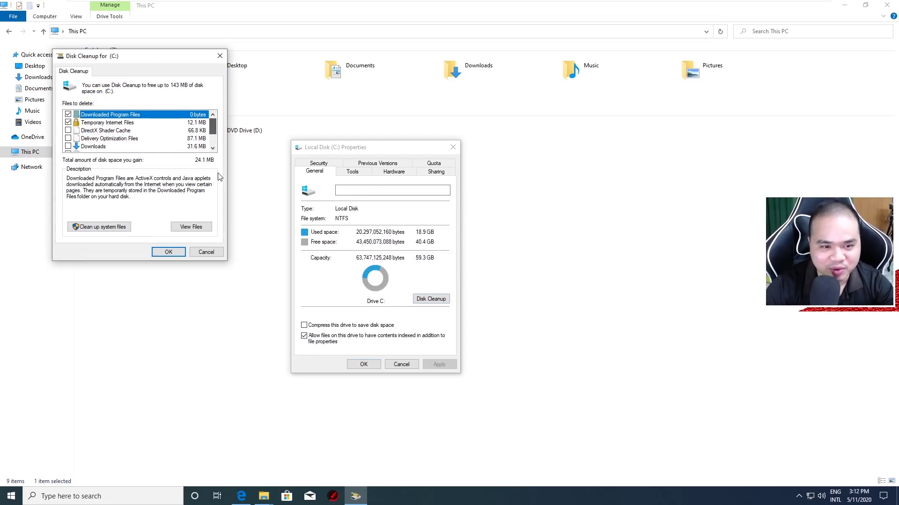
- Mark DirectX Shader Cache, Delivery Optimization Files, Downloads, Recycle Bin and Temporary files for deletion in addition to the preselected categories
{"action": "scroll", "coordinate": [213, 132], "scroll_direction": "down", "scroll_amount": 1}
{"action": "left_click", "coordinate": [68, 123]}
{"action": "left_click", "coordinate": [68, 130]}
{"action": "left_click", "coordinate": [67, 138]}
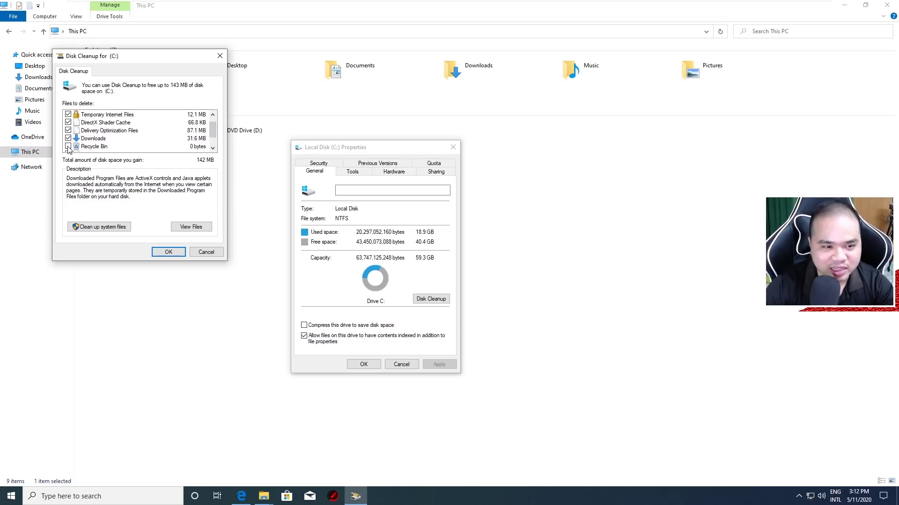
{"action": "scroll", "coordinate": [91, 142], "scroll_direction": "down", "scroll_amount": 2}
{"action": "left_click", "coordinate": [68, 138]}
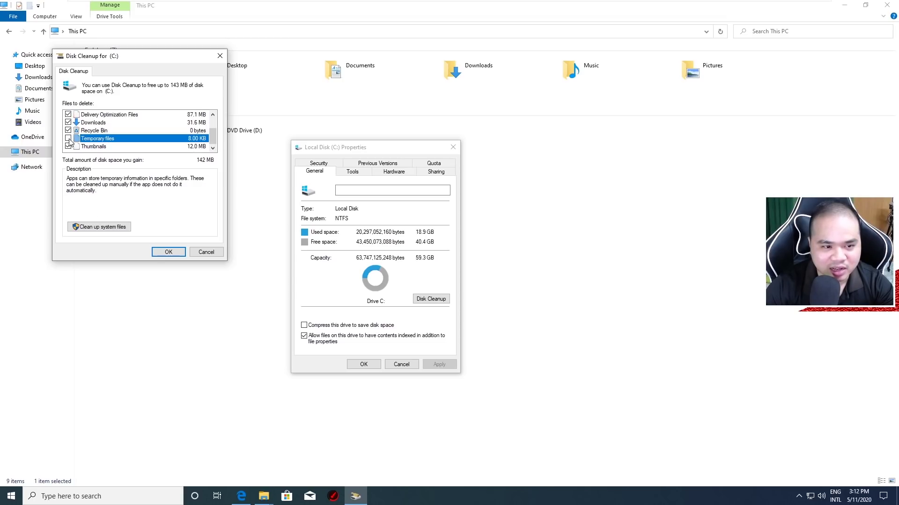
{"action": "scroll", "coordinate": [213, 132], "scroll_direction": "up", "scroll_amount": 2}
{"action": "scroll", "coordinate": [214, 132], "scroll_direction": "up", "scroll_amount": 1}
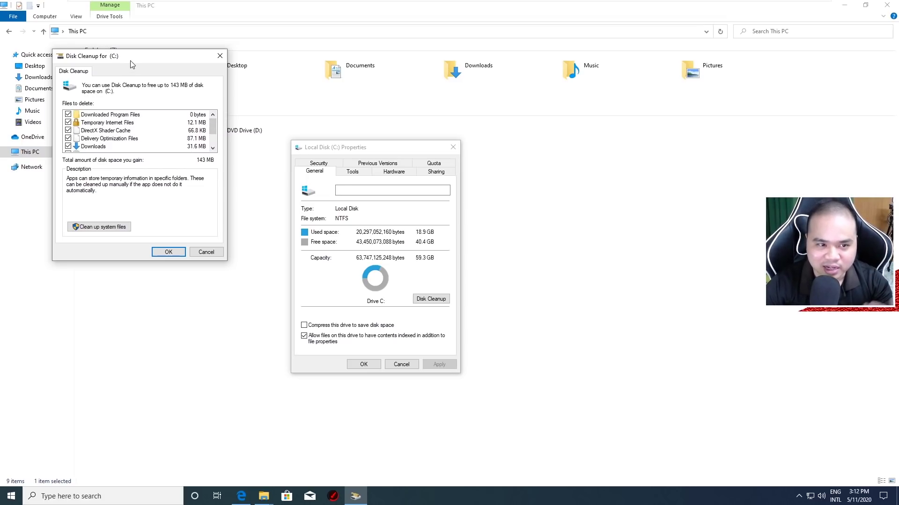
- Run the cleanup of drive C: and confirm permanently deleting the selected files
{"action": "left_click_drag", "start_coordinate": [143, 64], "coordinate": [203, 157]}
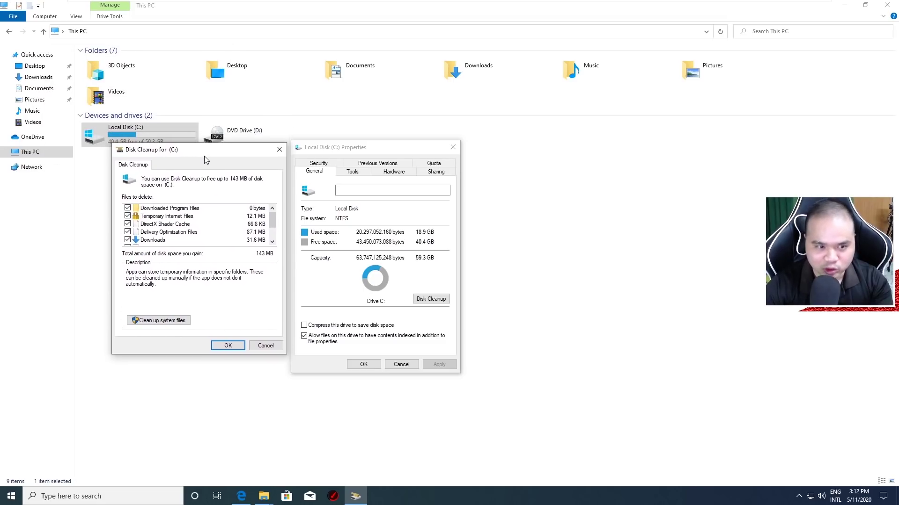
{"action": "left_click", "coordinate": [227, 346]}
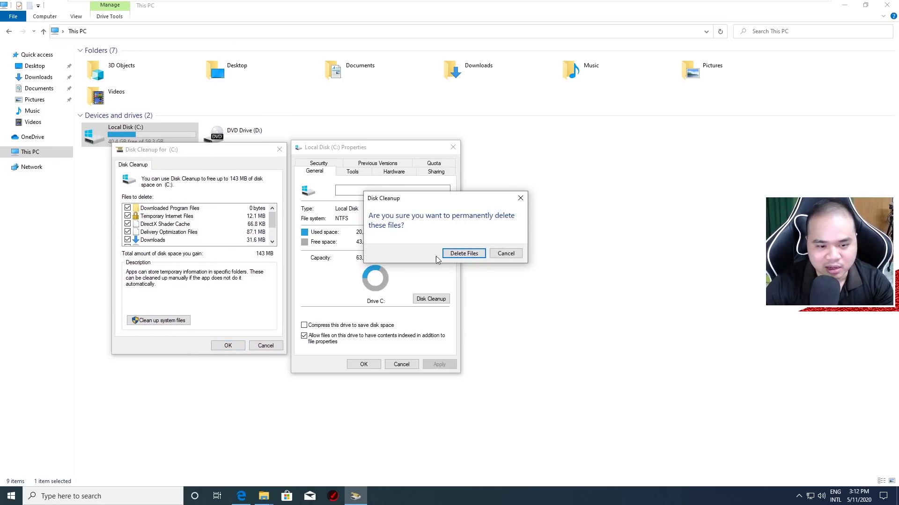
{"action": "left_click", "coordinate": [468, 256]}
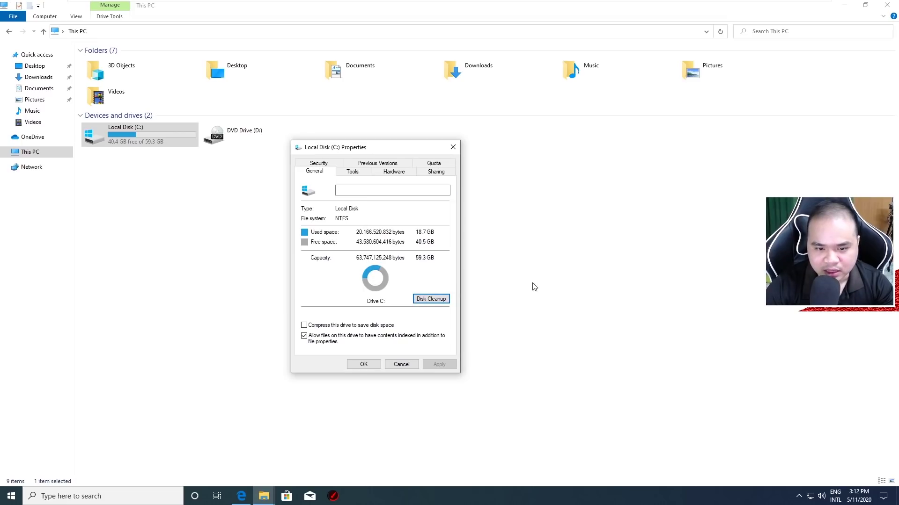
- Start optimizing and defragmenting drive C: from its properties, stop the running pass, and close the drive windows
{"action": "left_click", "coordinate": [367, 174]}
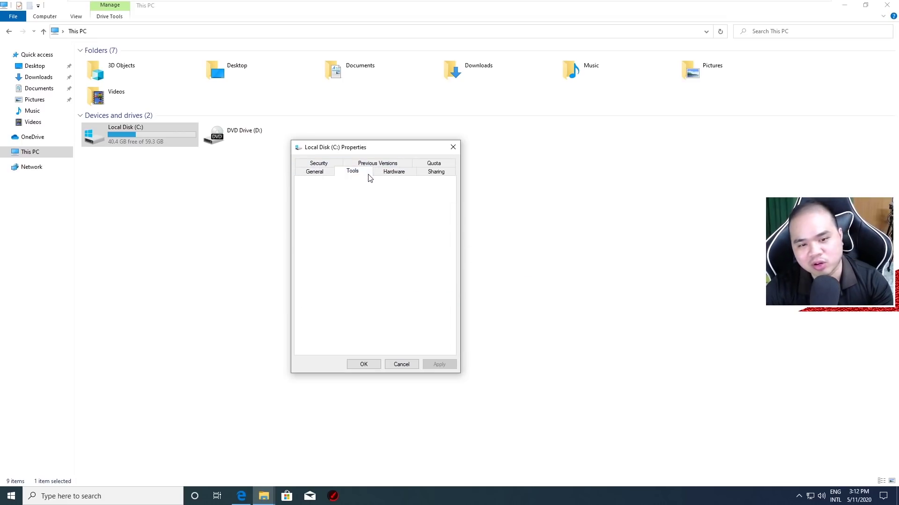
{"action": "left_click", "coordinate": [414, 214]}
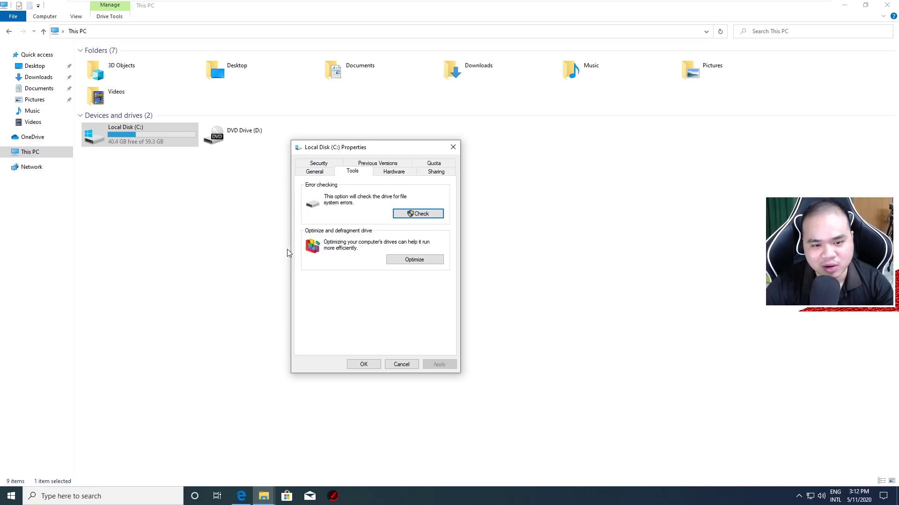
{"action": "left_click", "coordinate": [416, 262]}
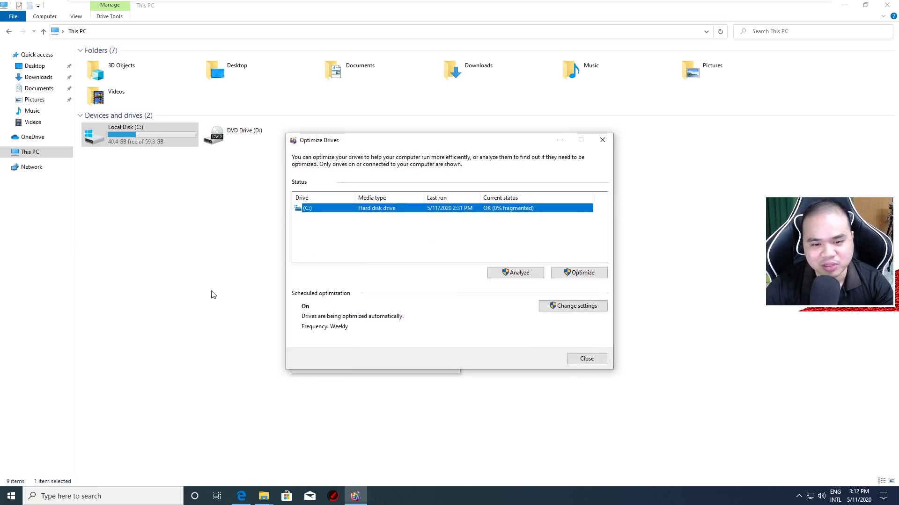
{"action": "left_click", "coordinate": [579, 272]}
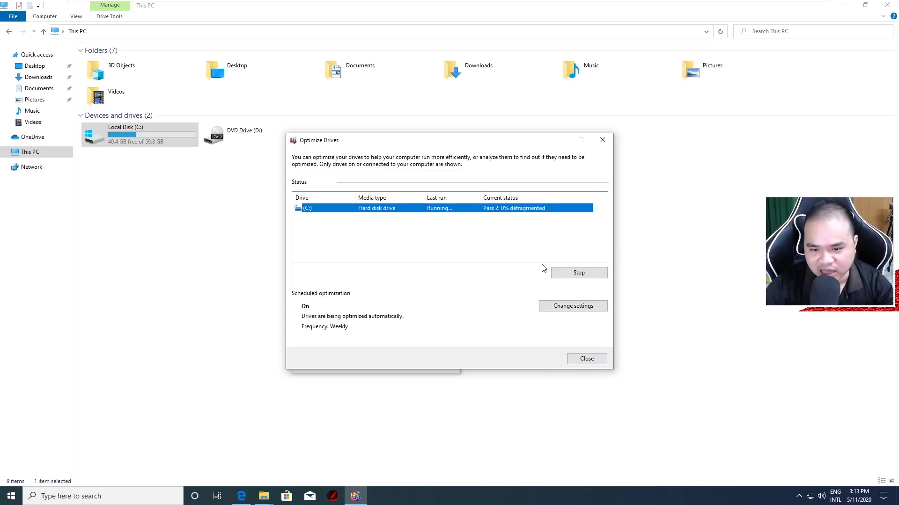
{"action": "left_click", "coordinate": [584, 275]}
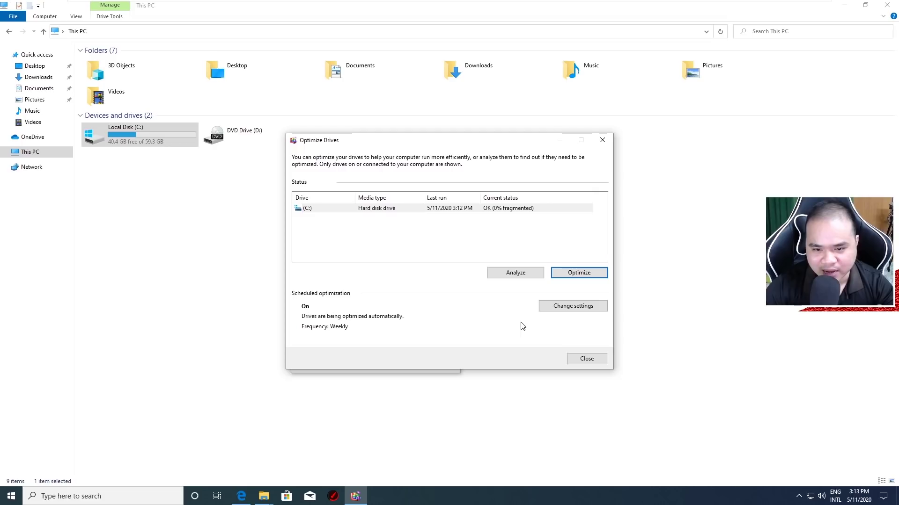
{"action": "left_click", "coordinate": [586, 360]}
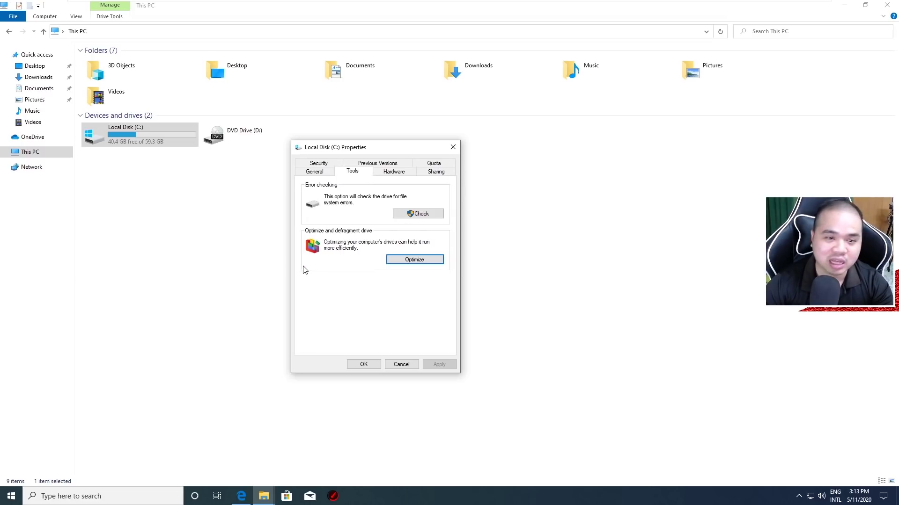
{"action": "left_click", "coordinate": [364, 365]}
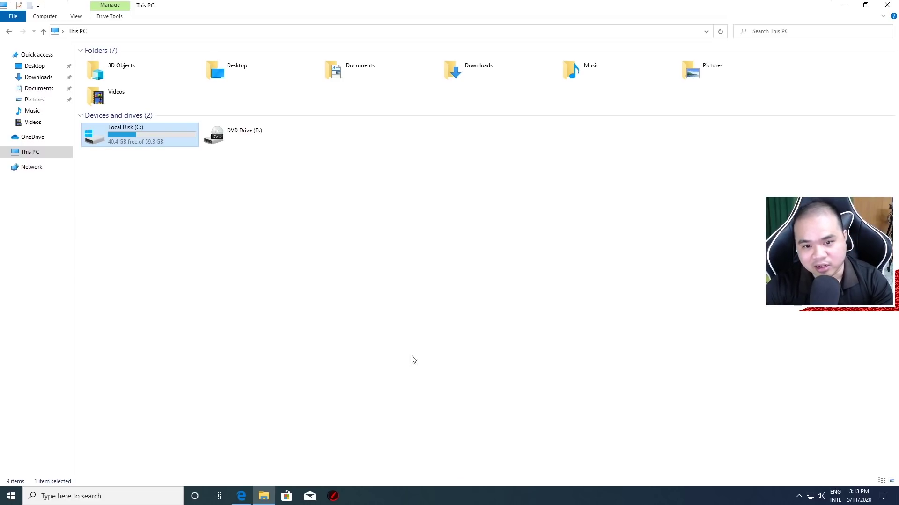
{"action": "left_click", "coordinate": [886, 7]}
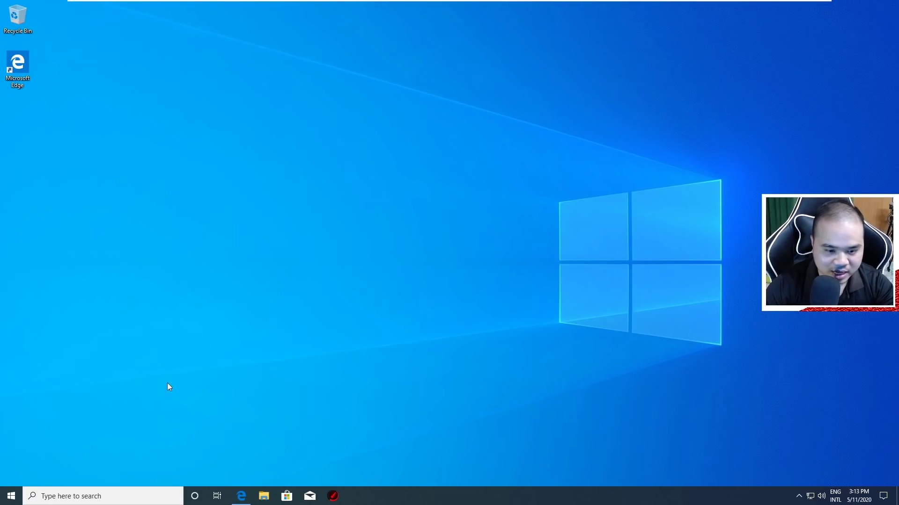
- Open the Virtual Memory settings through This PC's properties and the advanced performance options
{"action": "key", "text": "super+e"}
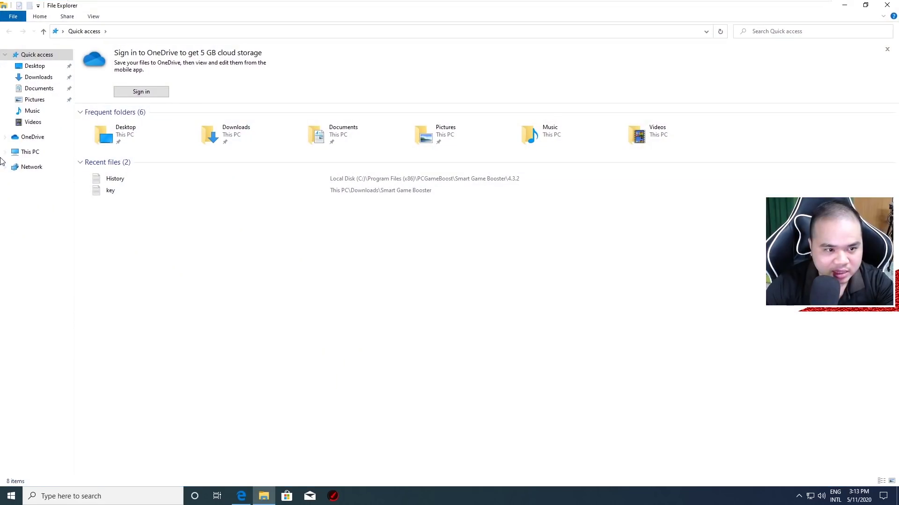
{"action": "right_click", "coordinate": [37, 156]}
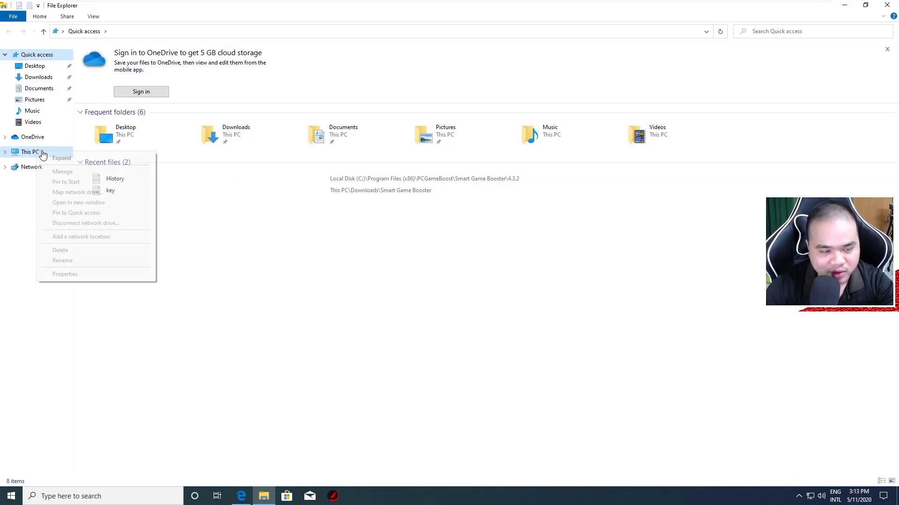
{"action": "left_click", "coordinate": [86, 274]}
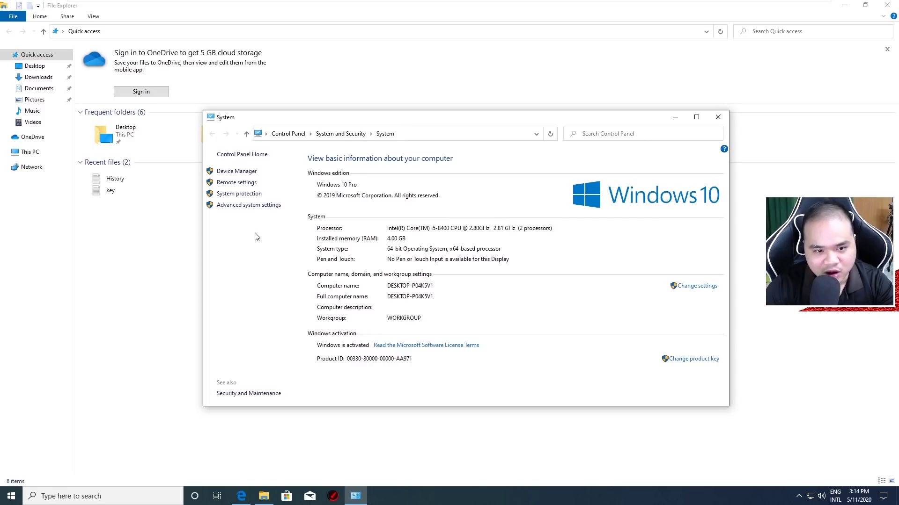
{"action": "left_click", "coordinate": [248, 209]}
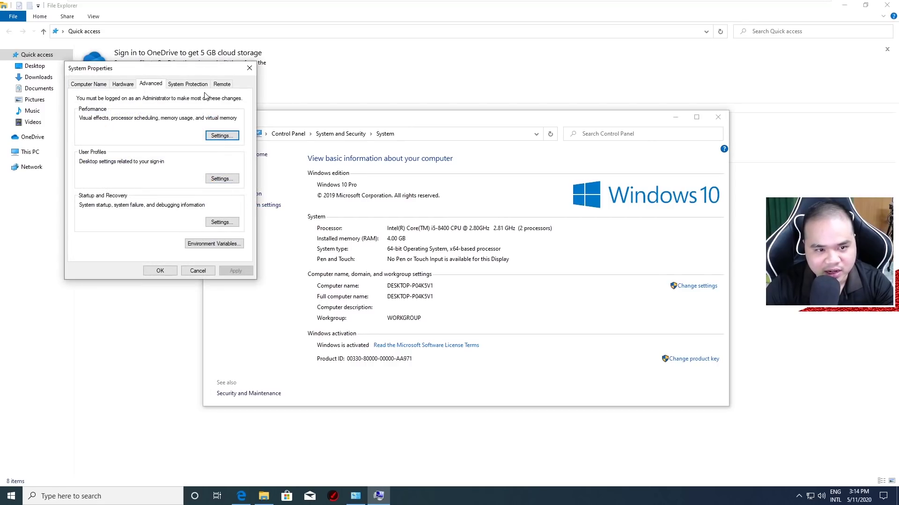
{"action": "left_click", "coordinate": [220, 136]}
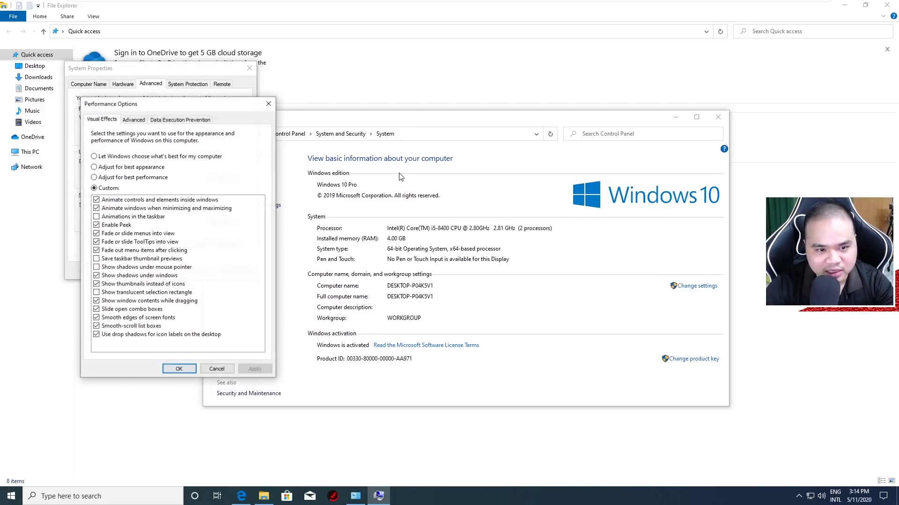
{"action": "left_click", "coordinate": [134, 120]}
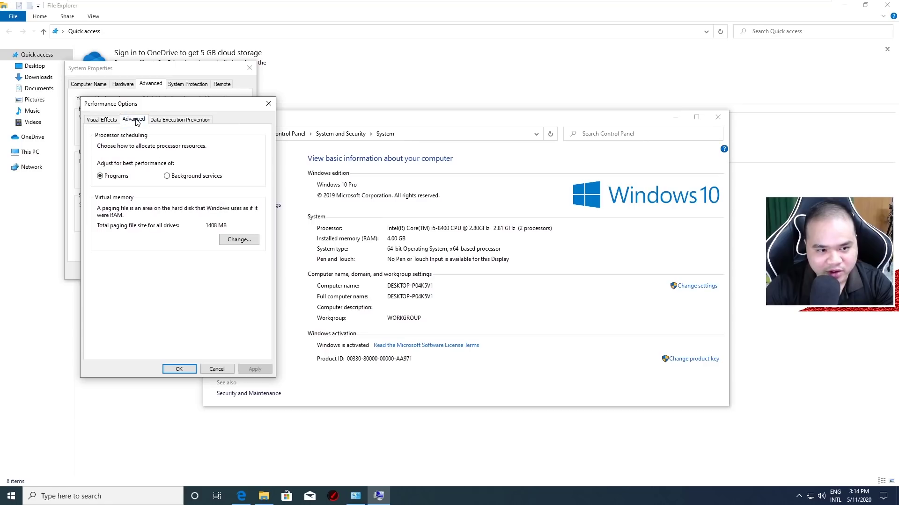
{"action": "left_click", "coordinate": [238, 239]}
{"action": "left_click_drag", "start_coordinate": [437, 167], "coordinate": [430, 182]}
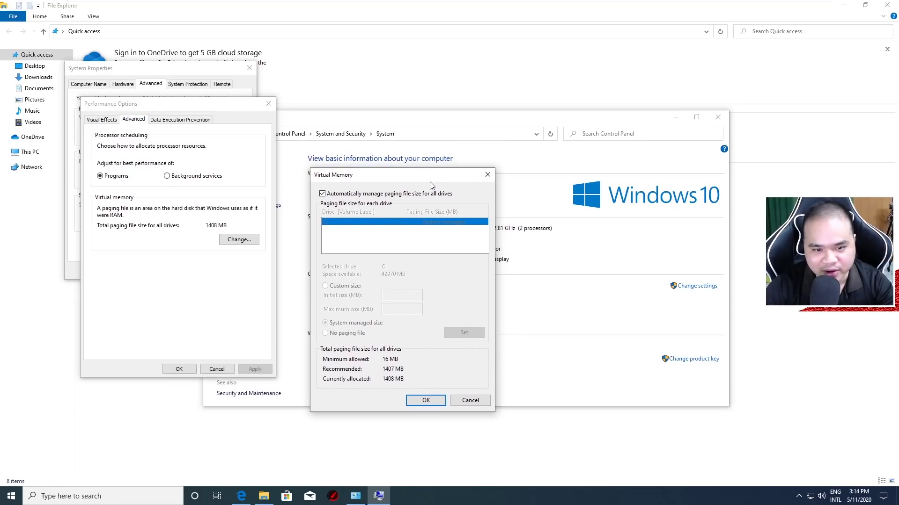
- Turn off automatic paging file management for all drives and choose a custom size for drive C:
{"action": "left_click", "coordinate": [334, 195]}
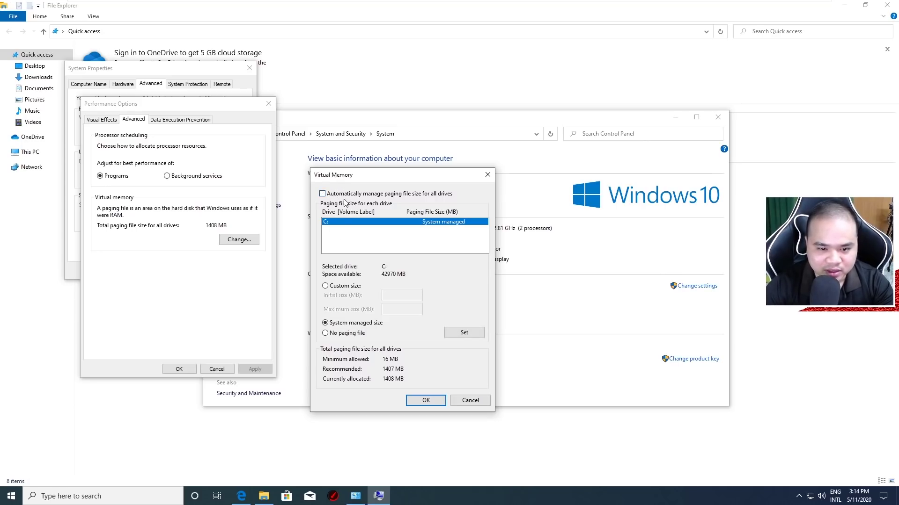
{"action": "left_click", "coordinate": [343, 288]}
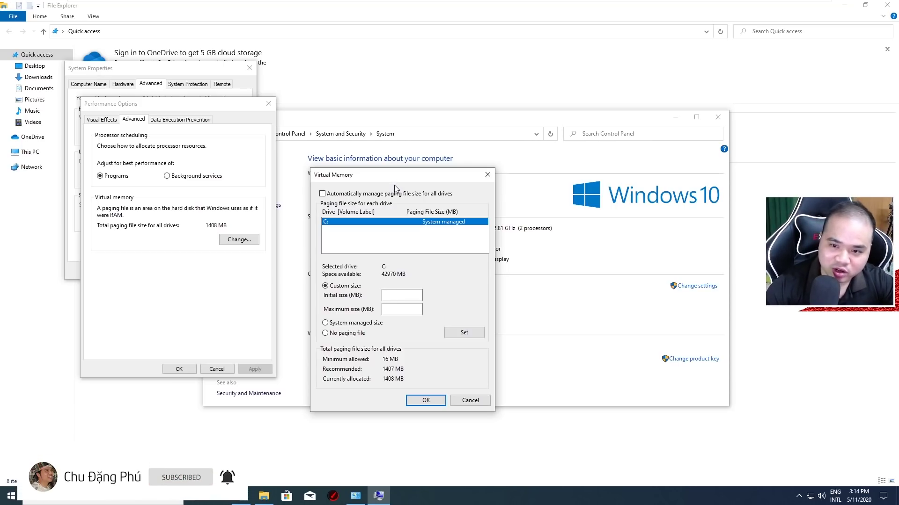
- Check the free space on drive C: in This PC and the installed memory in the System window
{"action": "left_click", "coordinate": [263, 496]}
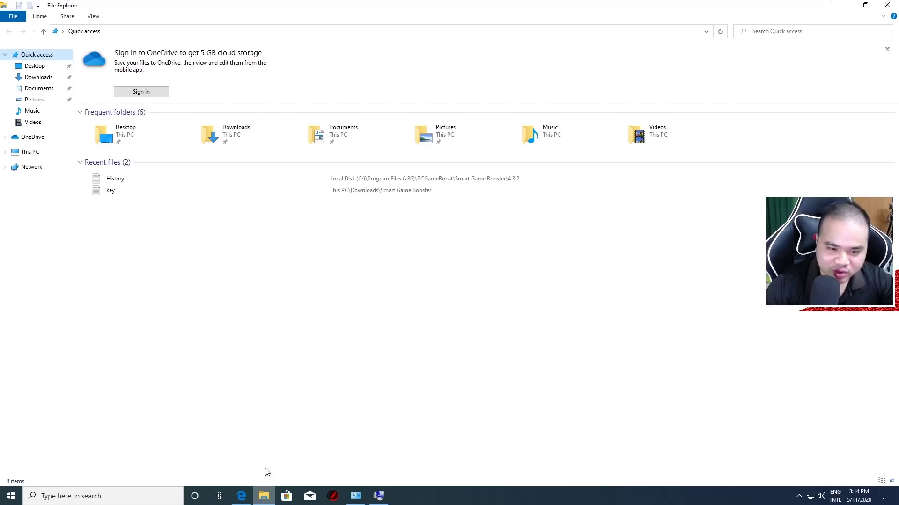
{"action": "left_click", "coordinate": [30, 151]}
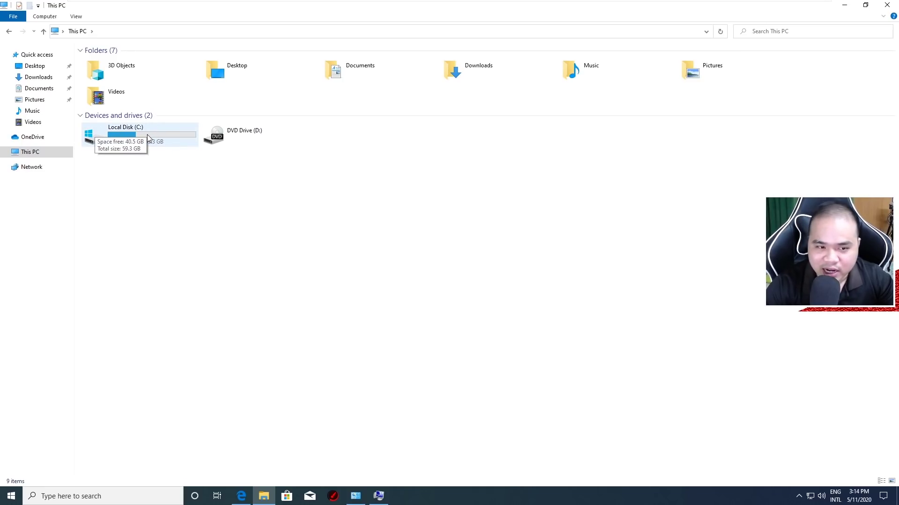
{"action": "left_click", "coordinate": [380, 495]}
{"action": "left_click", "coordinate": [356, 495]}
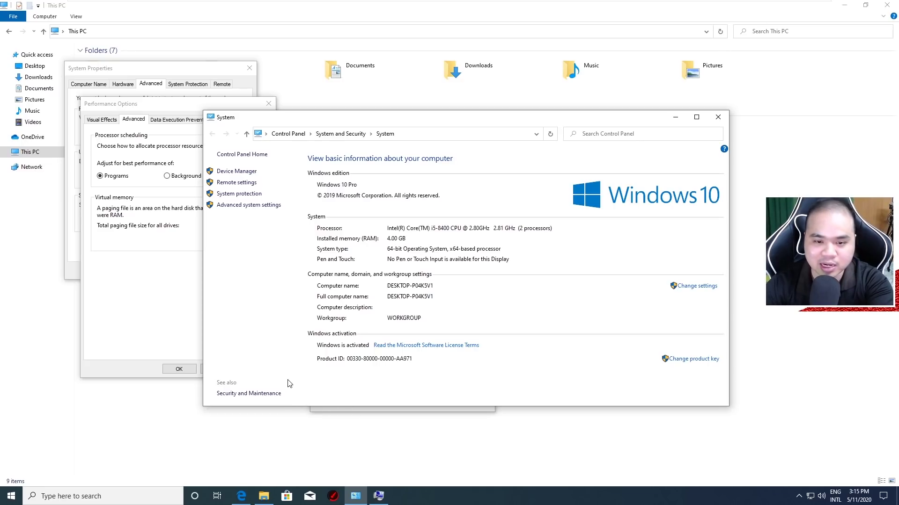
- Calculate 4 × 1024 in Calculator, shrink its window and minimize it
{"action": "key", "text": "XF86Calculator"}
{"action": "left_click_drag", "start_coordinate": [456, 56], "coordinate": [457, 34]}
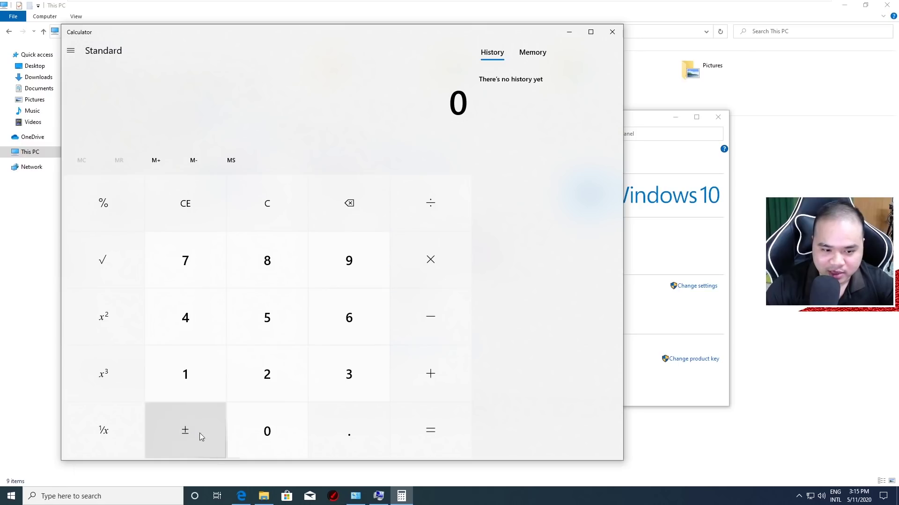
{"action": "left_click", "coordinate": [185, 335]}
{"action": "left_click", "coordinate": [426, 257]}
{"action": "left_click", "coordinate": [211, 385]}
{"action": "left_click", "coordinate": [261, 427]}
{"action": "left_click", "coordinate": [264, 375]}
{"action": "left_click", "coordinate": [221, 332]}
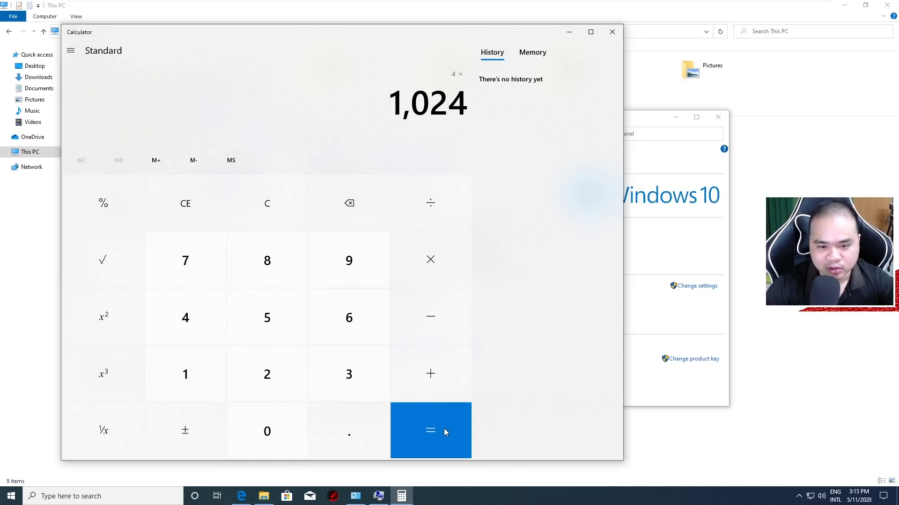
{"action": "left_click", "coordinate": [444, 440]}
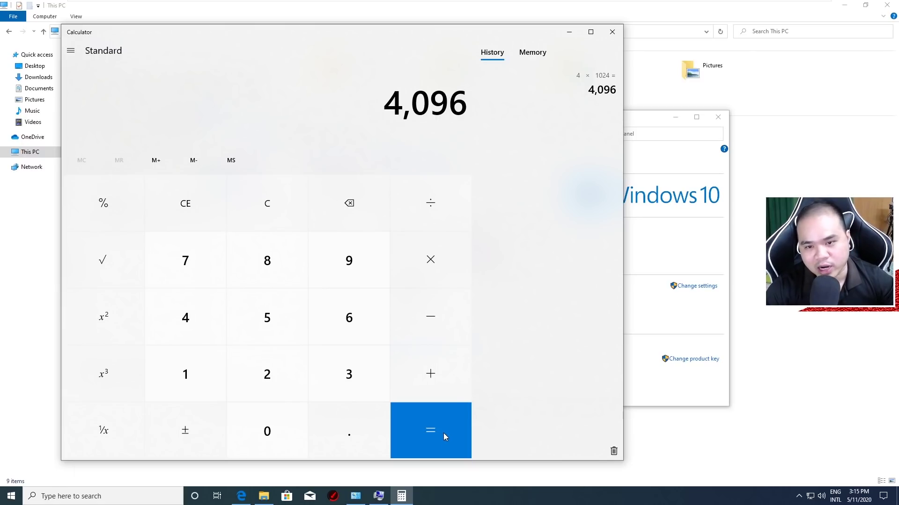
{"action": "left_click_drag", "start_coordinate": [624, 278], "coordinate": [288, 281]}
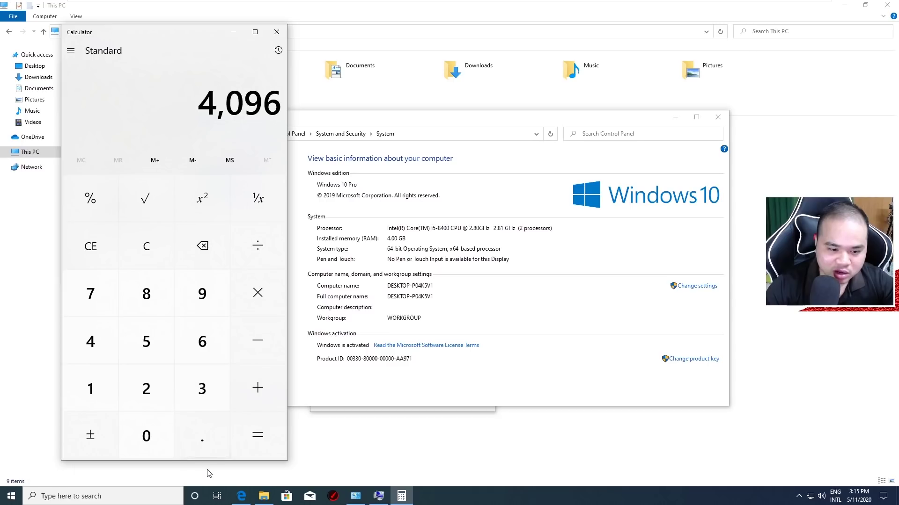
{"action": "left_click_drag", "start_coordinate": [204, 459], "coordinate": [206, 257]}
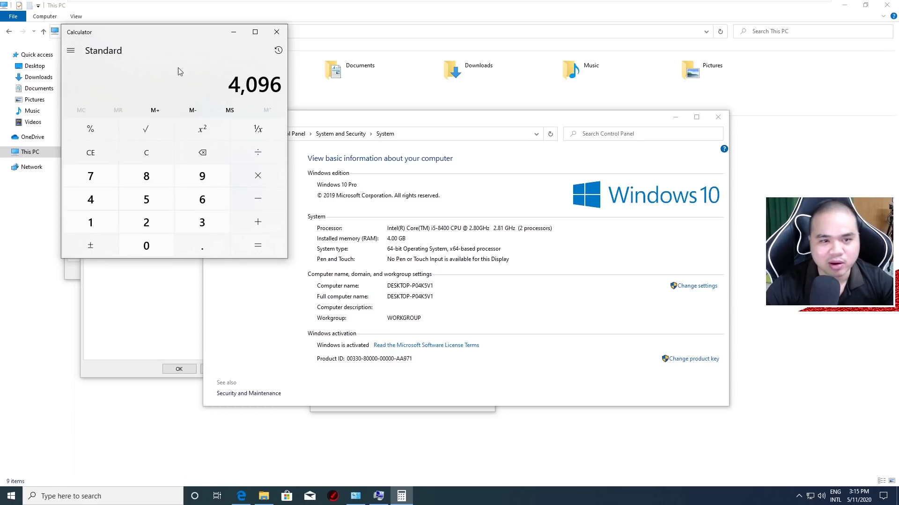
{"action": "left_click", "coordinate": [229, 35]}
- Set the initial paging file size for drive C: to 4096 MB in the Virtual Memory dialog
{"action": "left_click", "coordinate": [215, 135]}
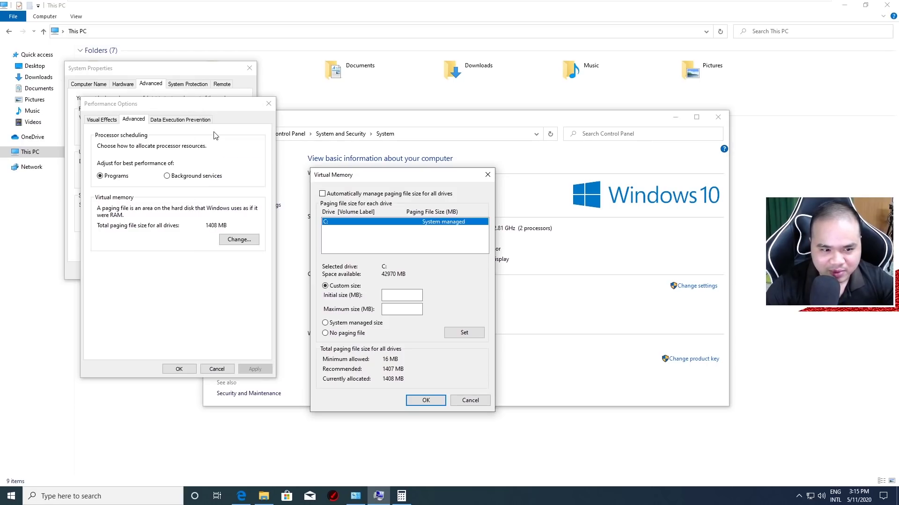
{"action": "left_click", "coordinate": [224, 242]}
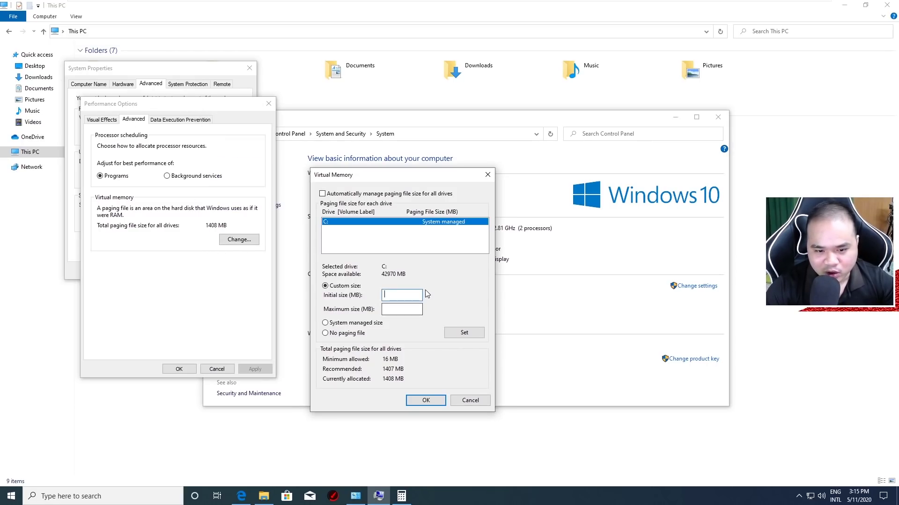
{"action": "left_click", "coordinate": [392, 296]}
{"action": "type", "text": "4096"}
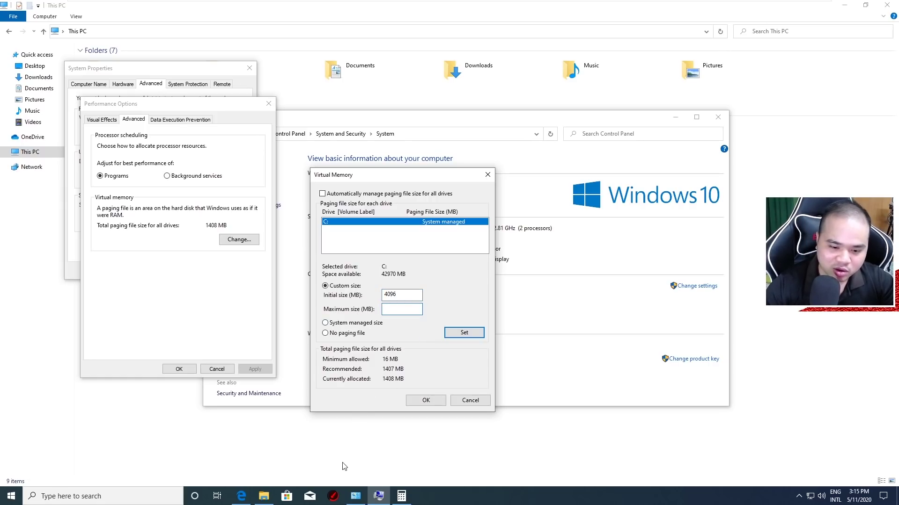
- Review the free space on Local Disk (C:) in This PC and return to the Virtual Memory dialog
{"action": "left_click", "coordinate": [303, 462]}
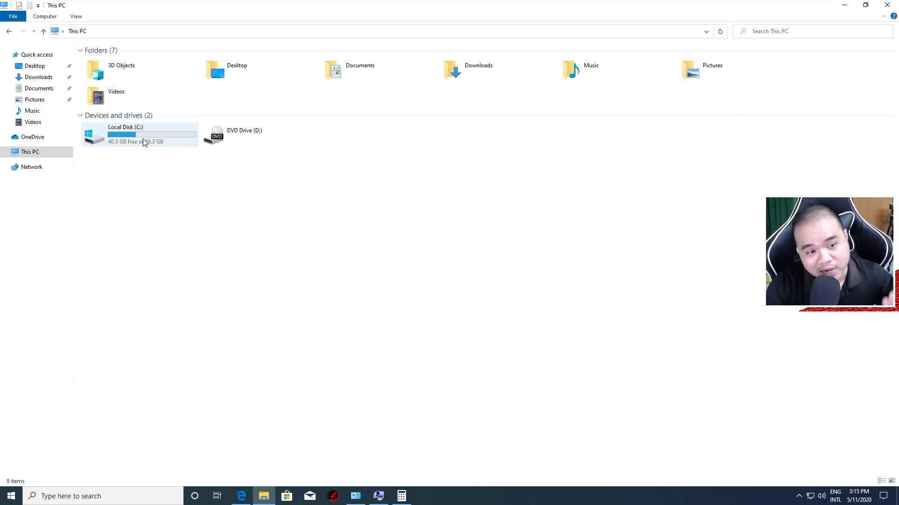
{"action": "mouse_move", "coordinate": [151, 133]}
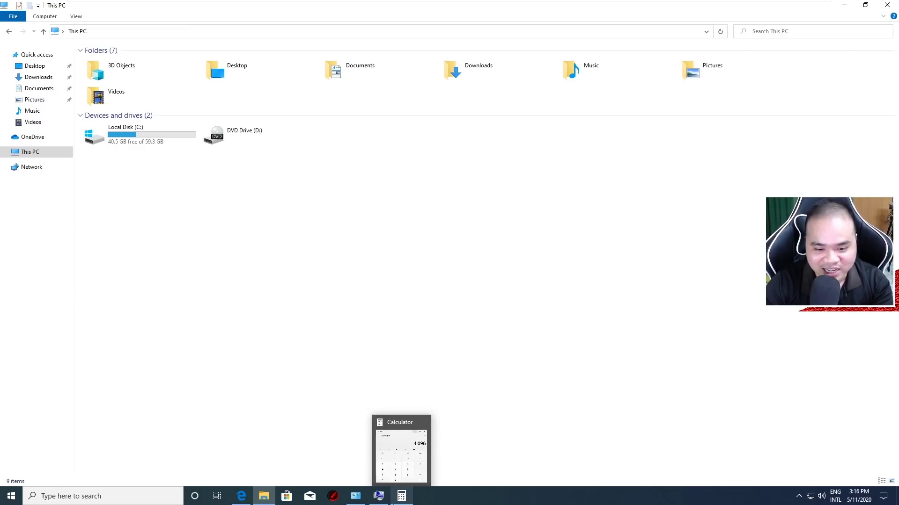
{"action": "left_click", "coordinate": [379, 496]}
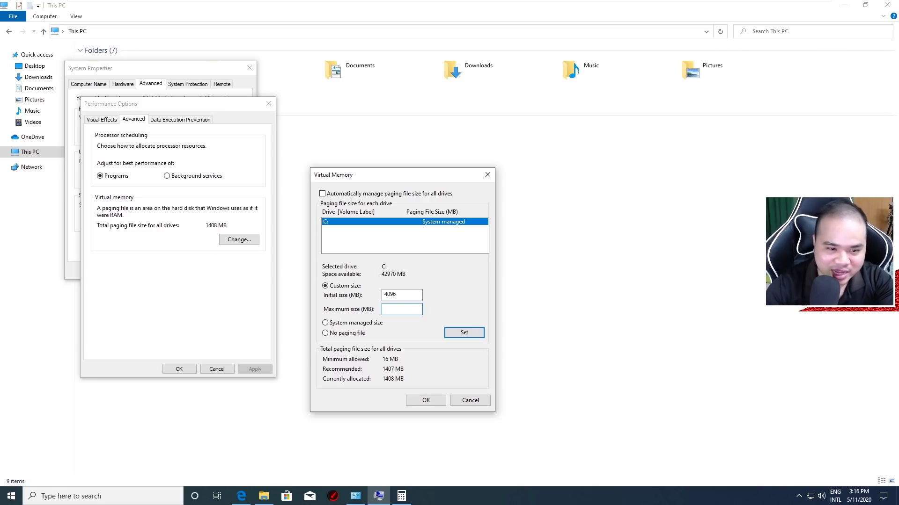
- Calculate 10 × 1024 in Calculator for the maximum paging file size
{"action": "left_click", "coordinate": [401, 496]}
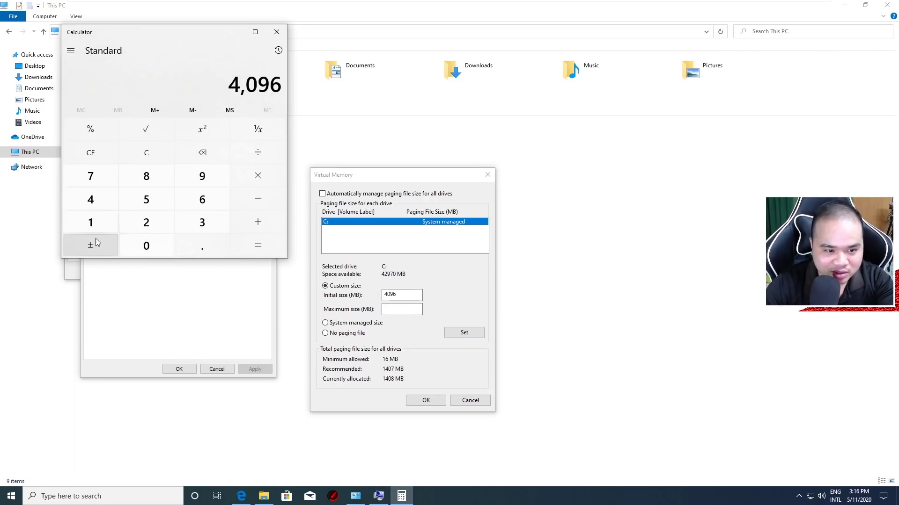
{"action": "left_click", "coordinate": [94, 226]}
{"action": "left_click", "coordinate": [128, 243]}
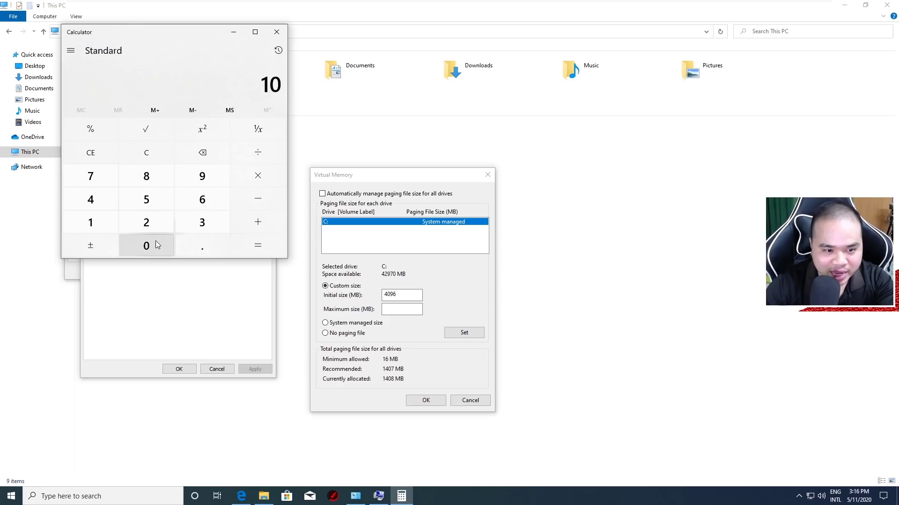
{"action": "left_click", "coordinate": [261, 179]}
{"action": "left_click", "coordinate": [94, 223]}
{"action": "left_click", "coordinate": [134, 245]}
{"action": "left_click", "coordinate": [143, 221]}
{"action": "left_click", "coordinate": [102, 206]}
{"action": "left_click", "coordinate": [258, 245]}
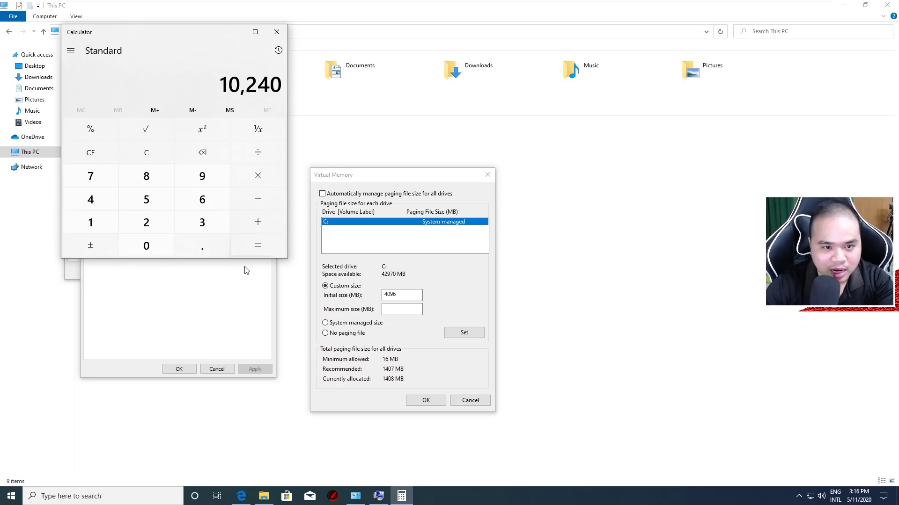
- Set the maximum paging file size for drive C: to 10240 MB, confirm the settings dialogs, and close Calculator and This PC
{"action": "left_click", "coordinate": [400, 309]}
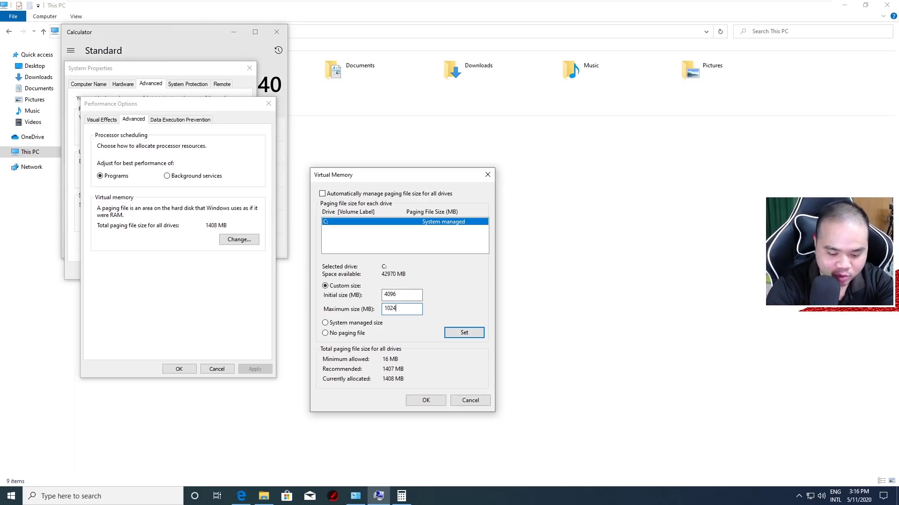
{"action": "left_click", "coordinate": [464, 332]}
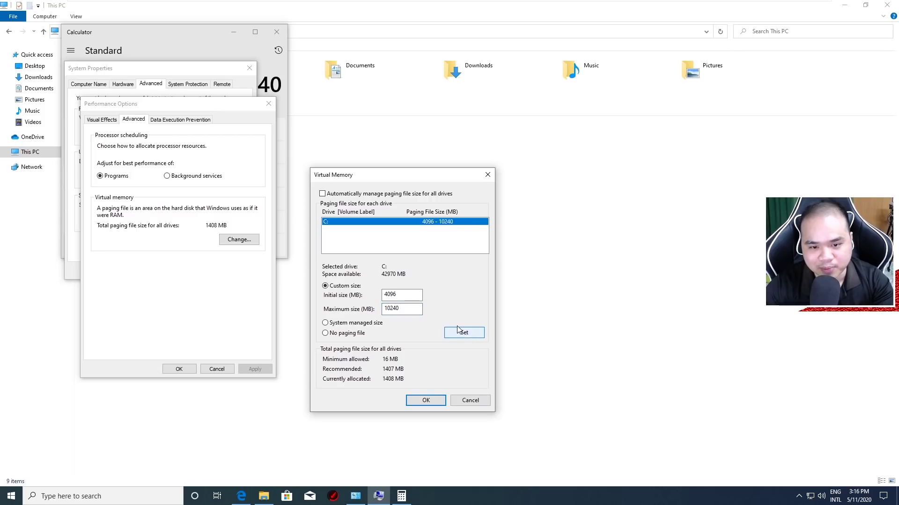
{"action": "left_click", "coordinate": [425, 401]}
{"action": "left_click", "coordinate": [179, 368]}
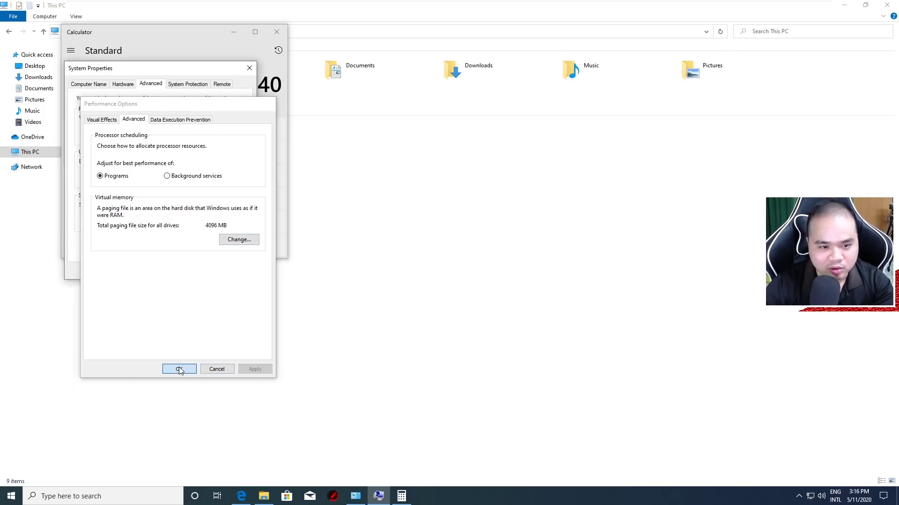
{"action": "left_click", "coordinate": [160, 271]}
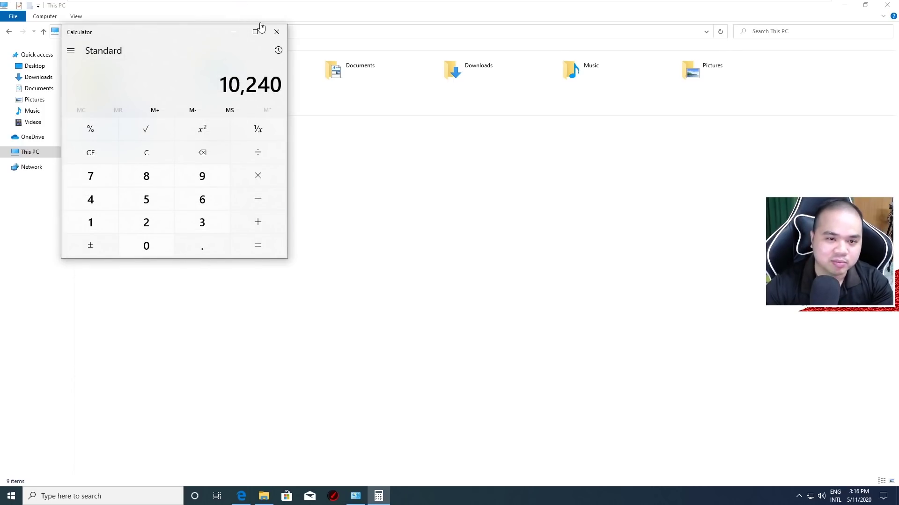
{"action": "left_click", "coordinate": [276, 31]}
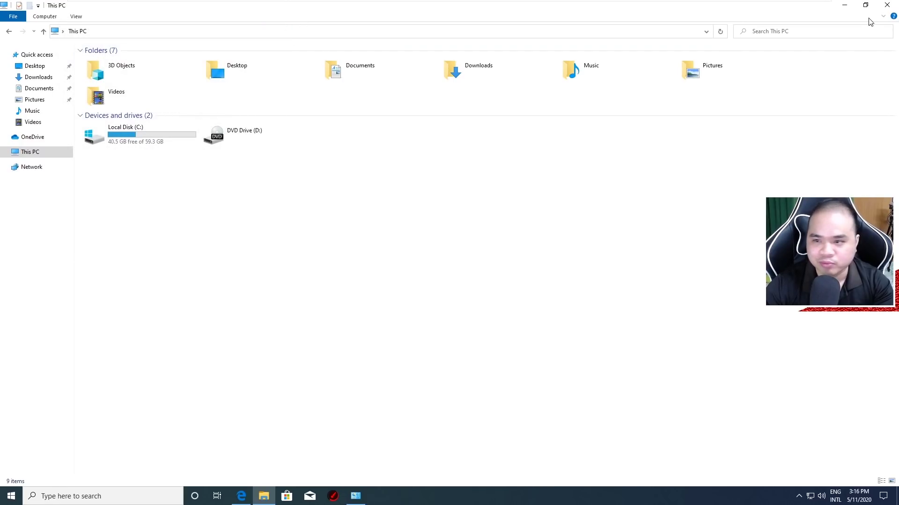
{"action": "left_click", "coordinate": [870, 7]}
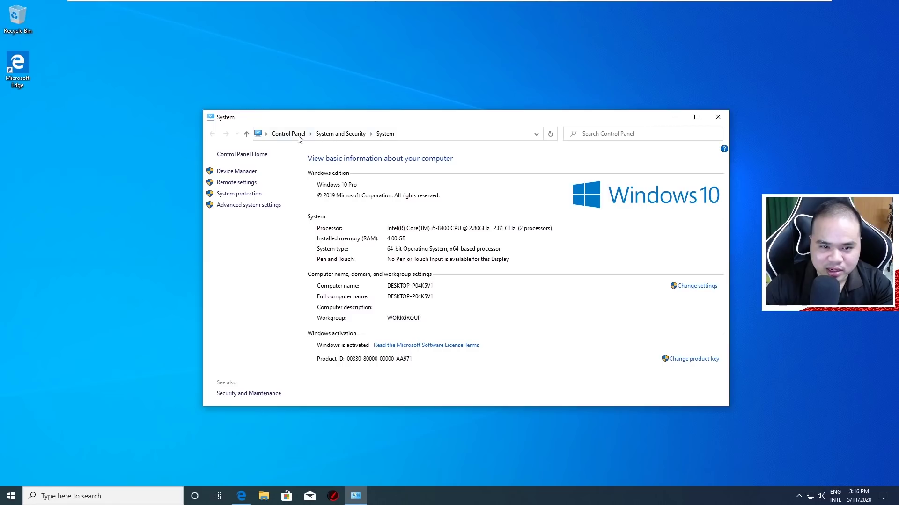
- Open Power Options in Control Panel, show the additional plans and activate the High performance plan
{"action": "left_click", "coordinate": [370, 134]}
{"action": "left_click", "coordinate": [285, 151]}
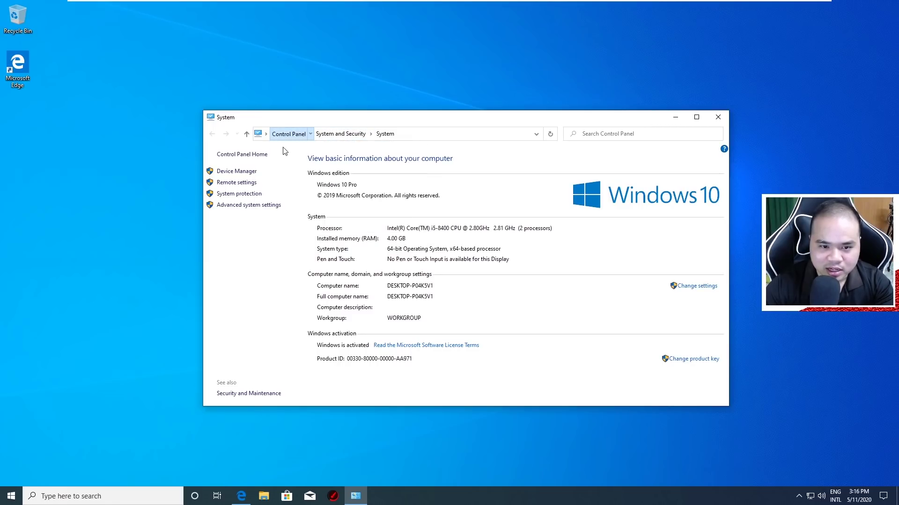
{"action": "left_click", "coordinate": [696, 117]}
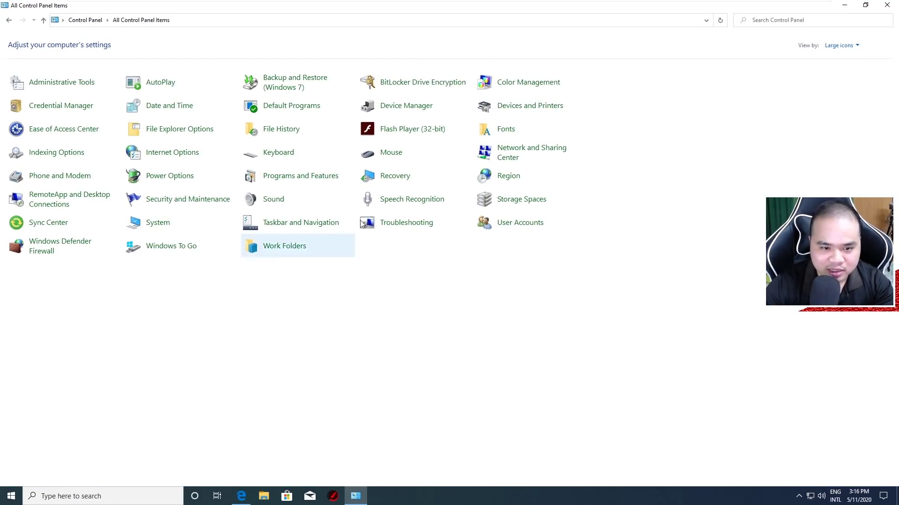
{"action": "left_click", "coordinate": [163, 180]}
{"action": "left_click", "coordinate": [129, 141]}
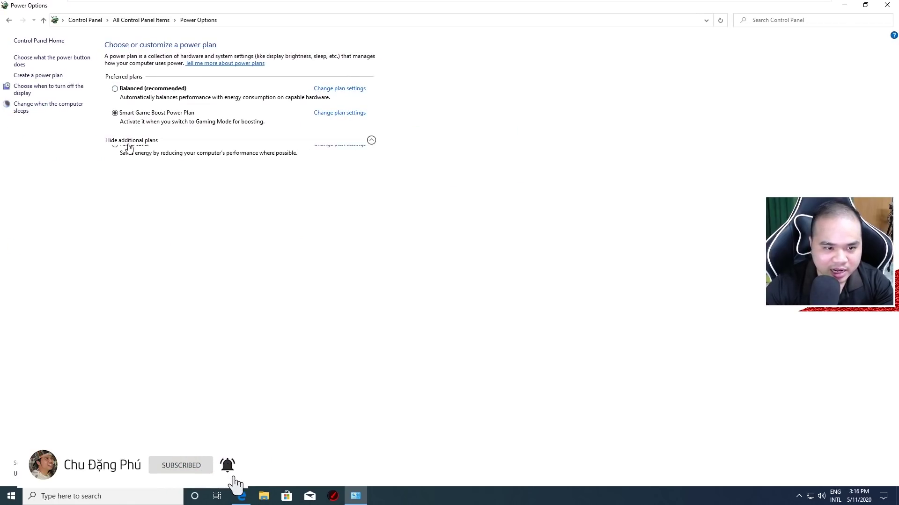
{"action": "left_click", "coordinate": [140, 155]}
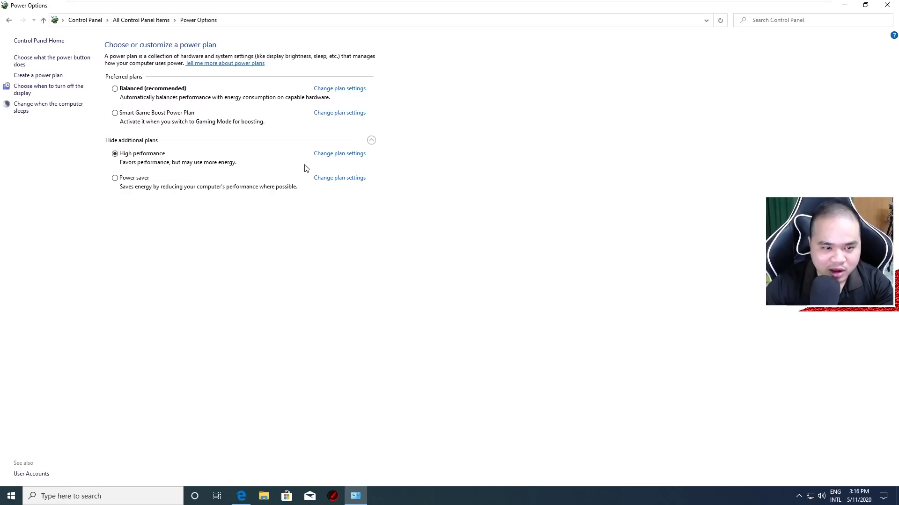
- Set the High performance plan to never turn off the display
{"action": "left_click", "coordinate": [337, 154]}
{"action": "left_click", "coordinate": [440, 80]}
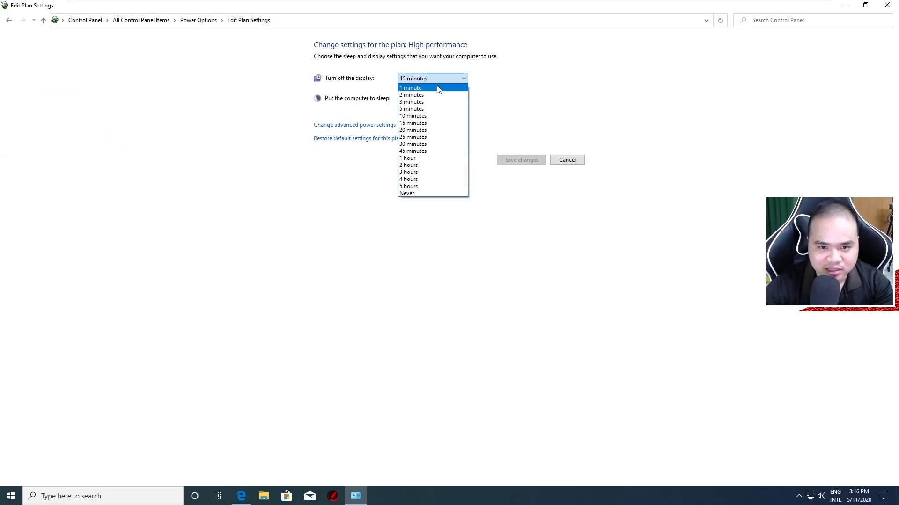
{"action": "left_click", "coordinate": [406, 199]}
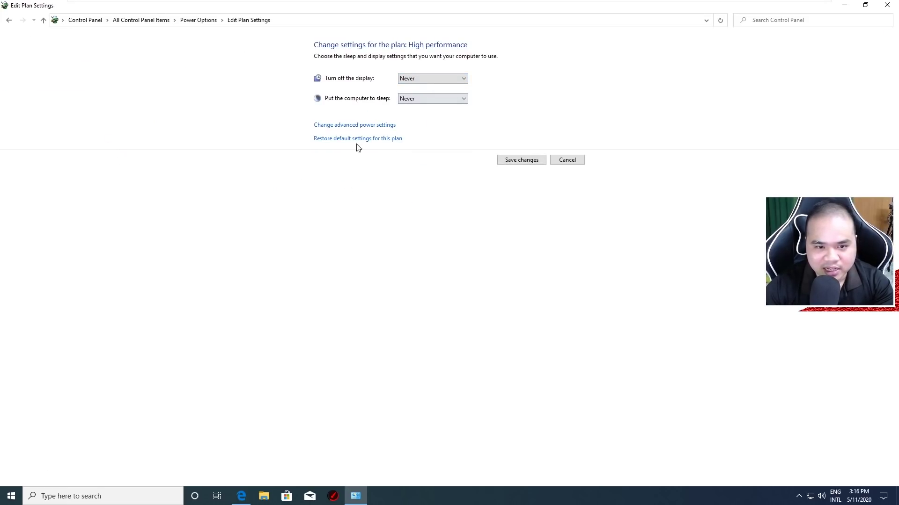
- Set the hard disk turn-off time to 0 minutes in the plan's advanced power settings
{"action": "left_click", "coordinate": [382, 125]}
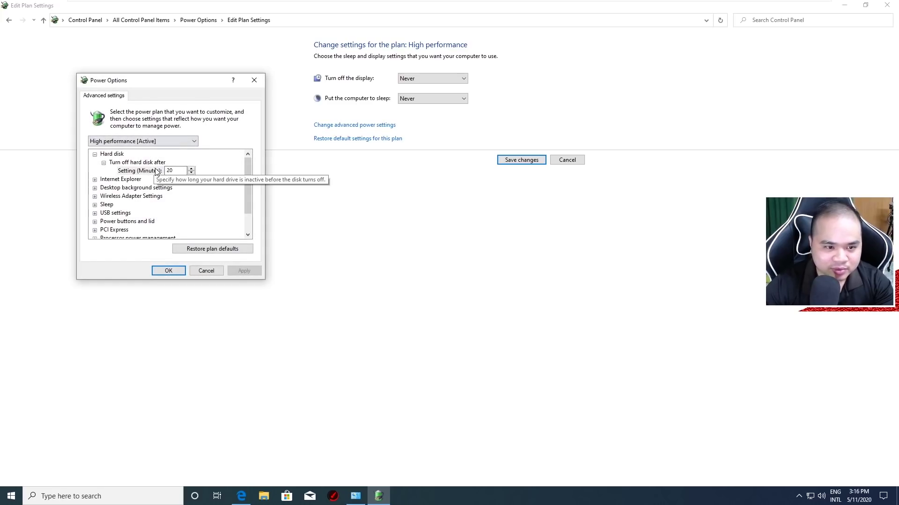
{"action": "left_click", "coordinate": [118, 169]}
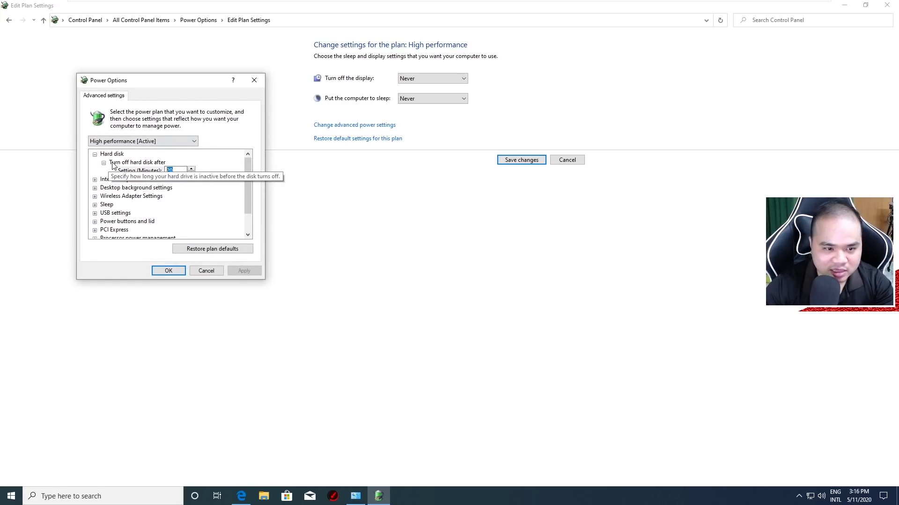
{"action": "type", "text": "0"}
- Check the System cooling policy under Processor power management, and apply and confirm the advanced power settings
{"action": "scroll", "coordinate": [248, 205], "scroll_direction": "down", "scroll_amount": 1}
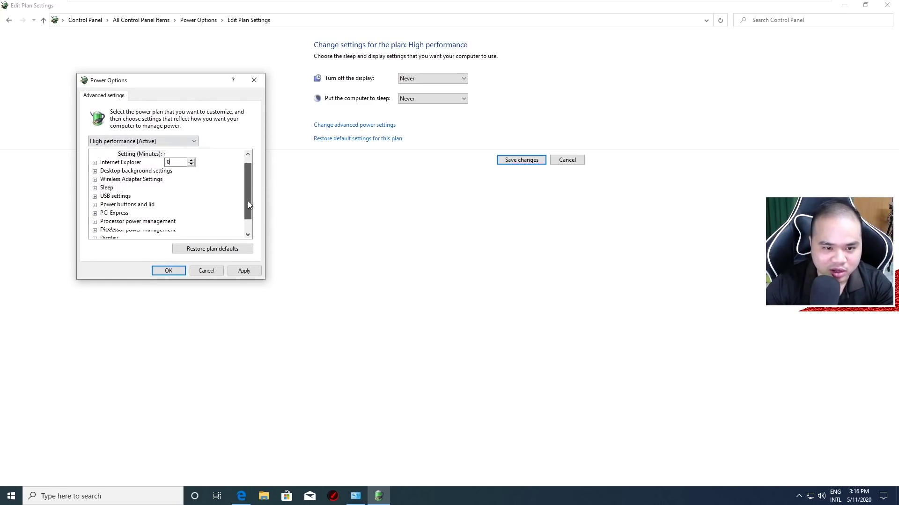
{"action": "left_click", "coordinate": [95, 213]}
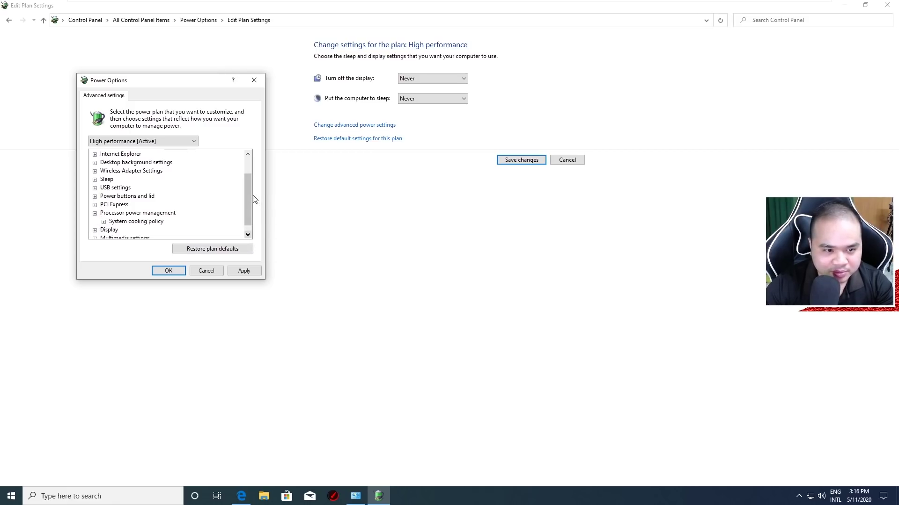
{"action": "scroll", "coordinate": [248, 204], "scroll_direction": "down", "scroll_amount": 1}
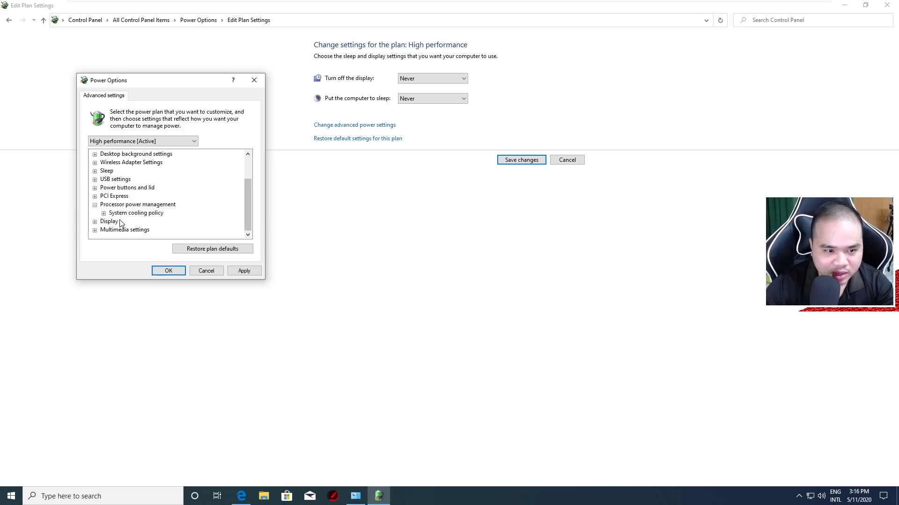
{"action": "left_click", "coordinate": [104, 214]}
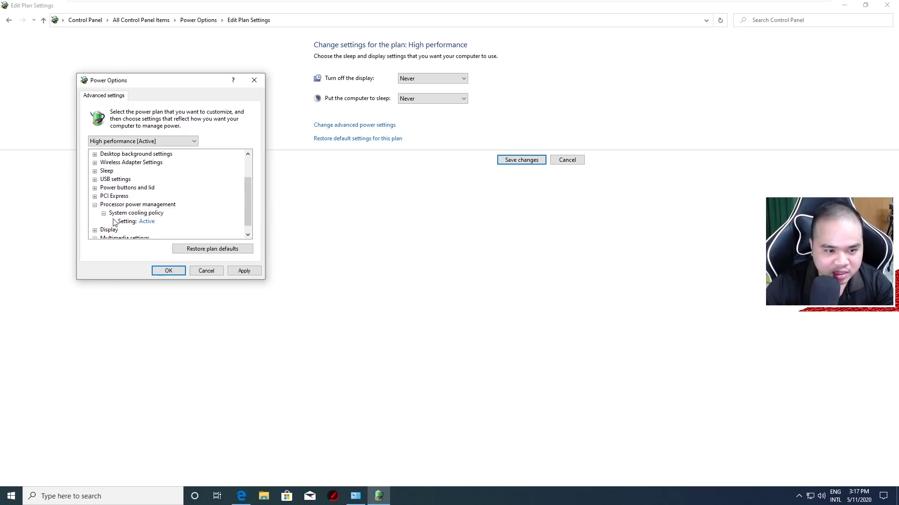
{"action": "scroll", "coordinate": [247, 201], "scroll_direction": "down", "scroll_amount": 1}
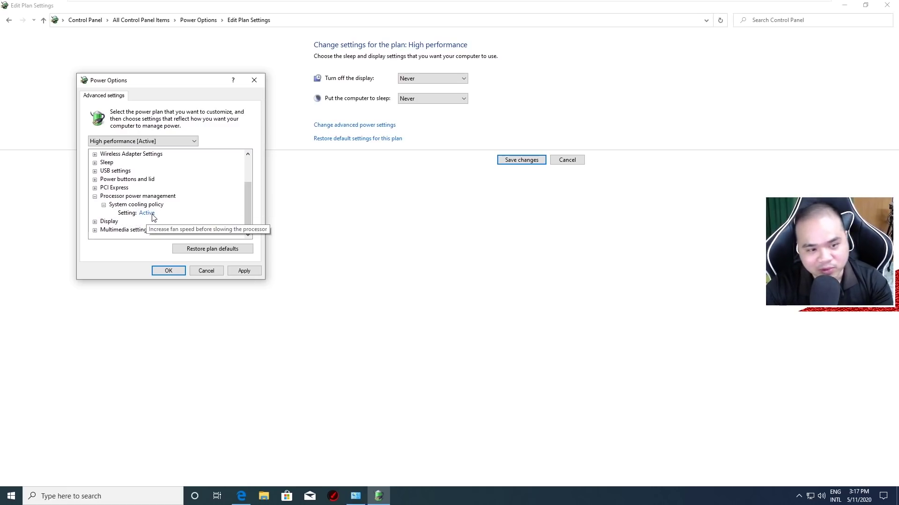
{"action": "left_click", "coordinate": [244, 271]}
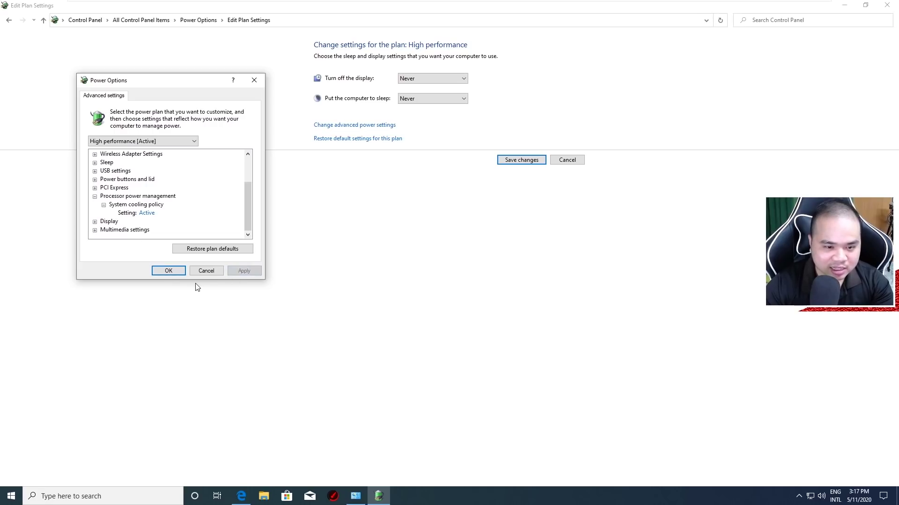
{"action": "left_click", "coordinate": [168, 270]}
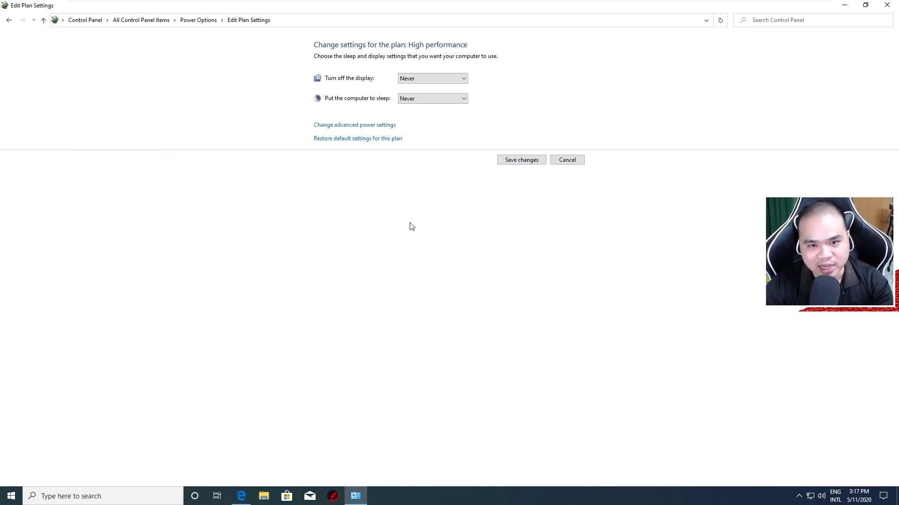
- Leave the plan settings and return to the All Control Panel Items list
{"action": "left_click", "coordinate": [202, 21]}
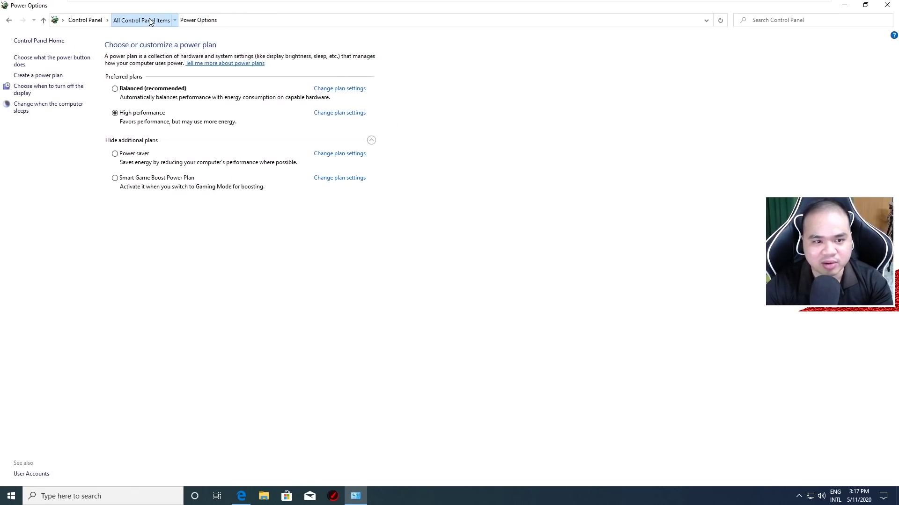
{"action": "left_click", "coordinate": [150, 21]}
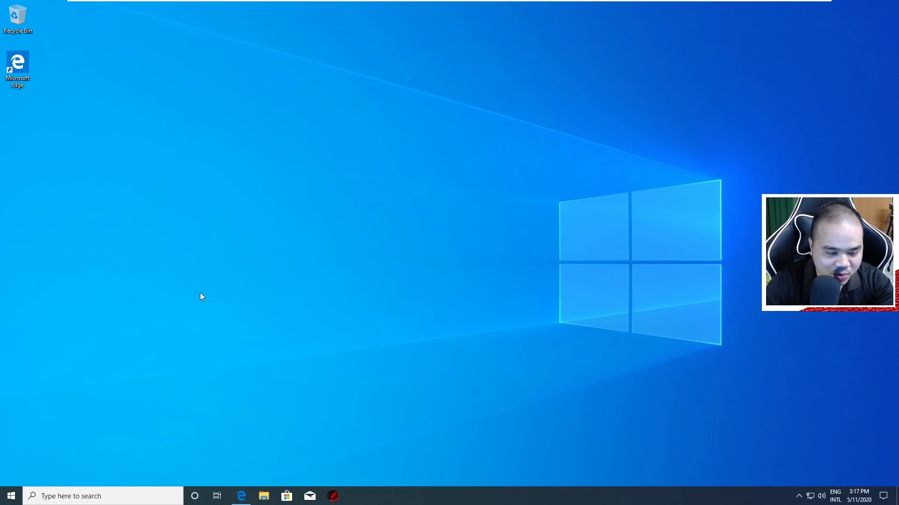
- Run an automatic driver update for the VMware SVGA 3D display adapter from Device Manager, and close the windows when it finishes
{"action": "right_click", "coordinate": [2, 496]}
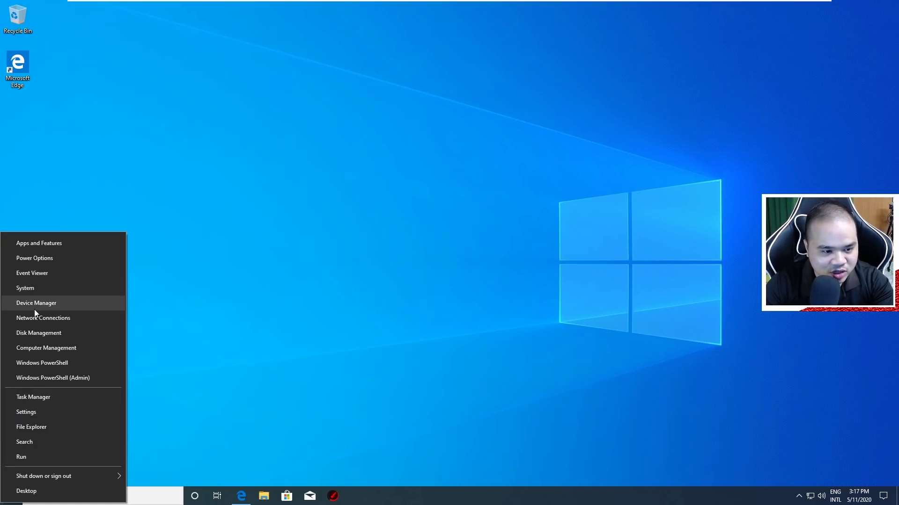
{"action": "left_click", "coordinate": [55, 302]}
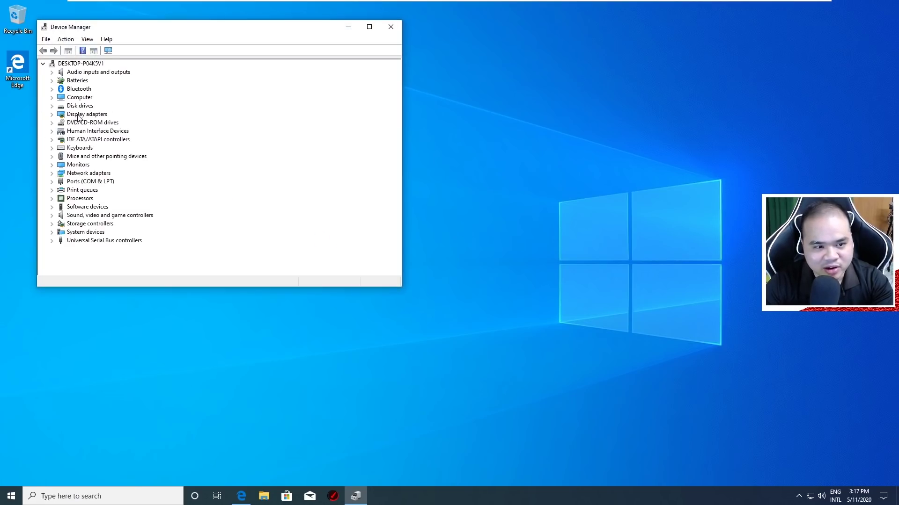
{"action": "double_click", "coordinate": [78, 115]}
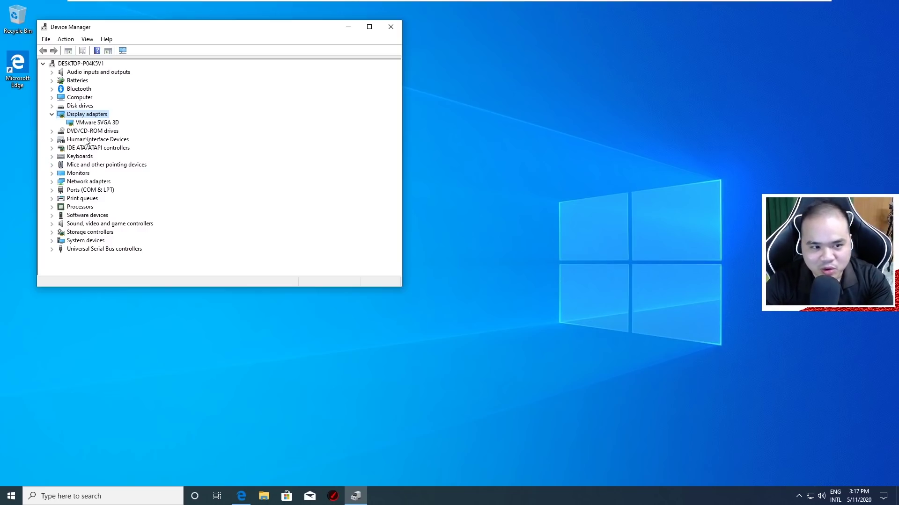
{"action": "right_click", "coordinate": [95, 124]}
{"action": "left_click", "coordinate": [125, 133]}
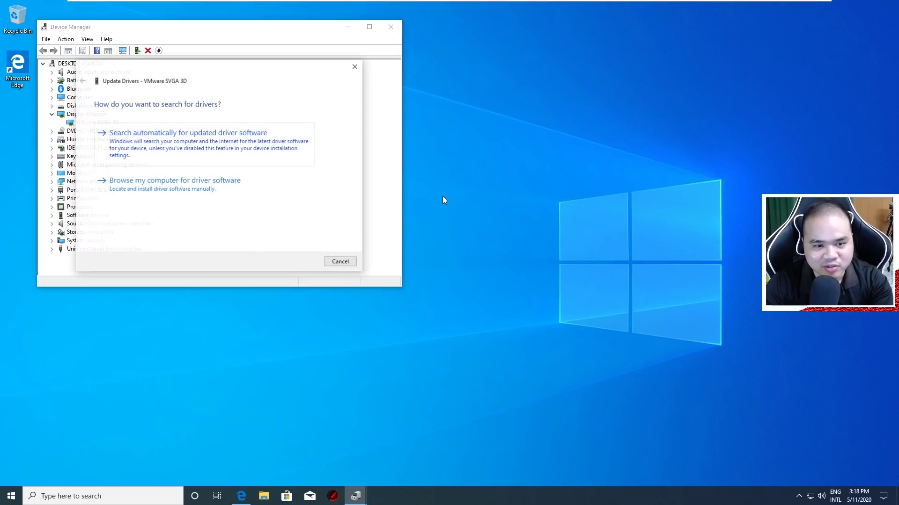
{"action": "left_click", "coordinate": [219, 149]}
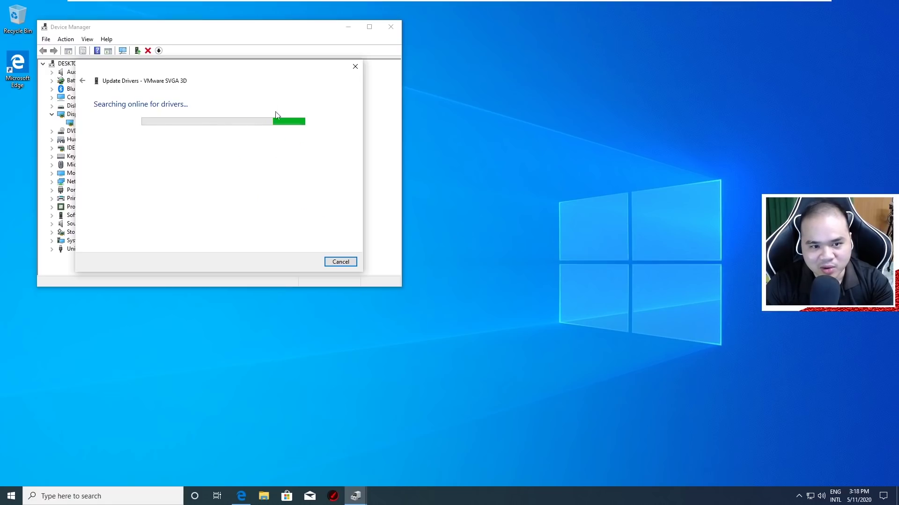
{"action": "left_click_drag", "start_coordinate": [245, 67], "coordinate": [331, 94]}
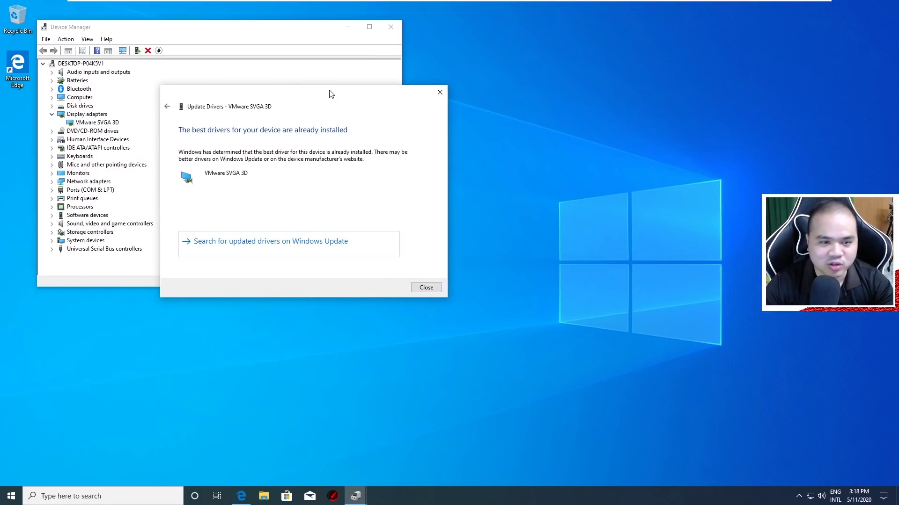
{"action": "left_click", "coordinate": [426, 288]}
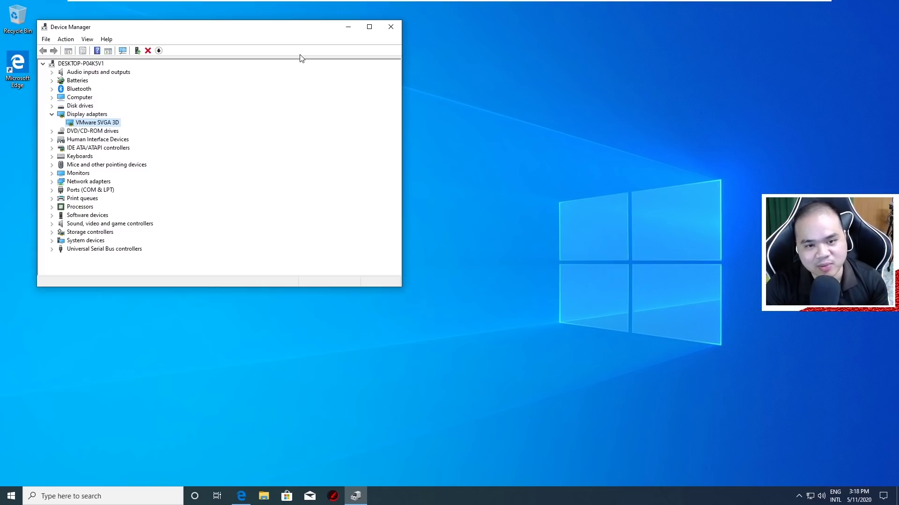
{"action": "left_click", "coordinate": [392, 30]}
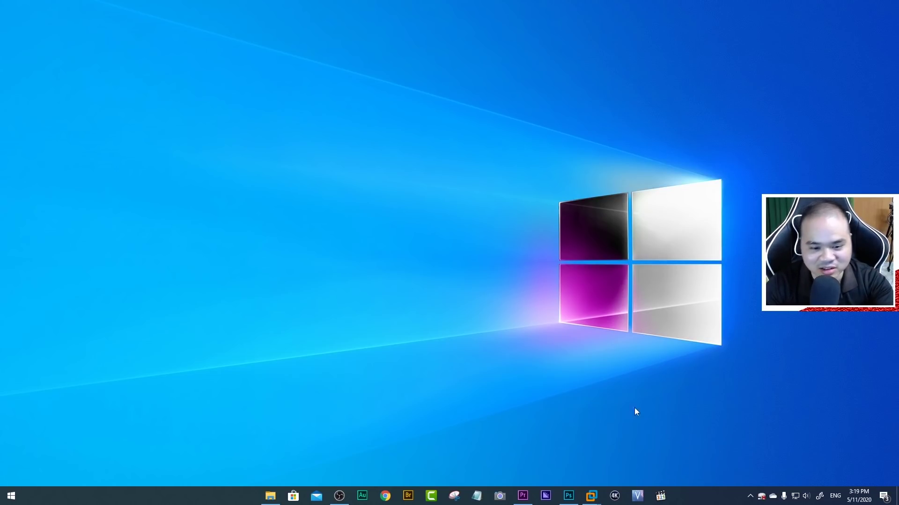
- Switch to Chrome and search Google for smart game booster
{"action": "left_click", "coordinate": [386, 496]}
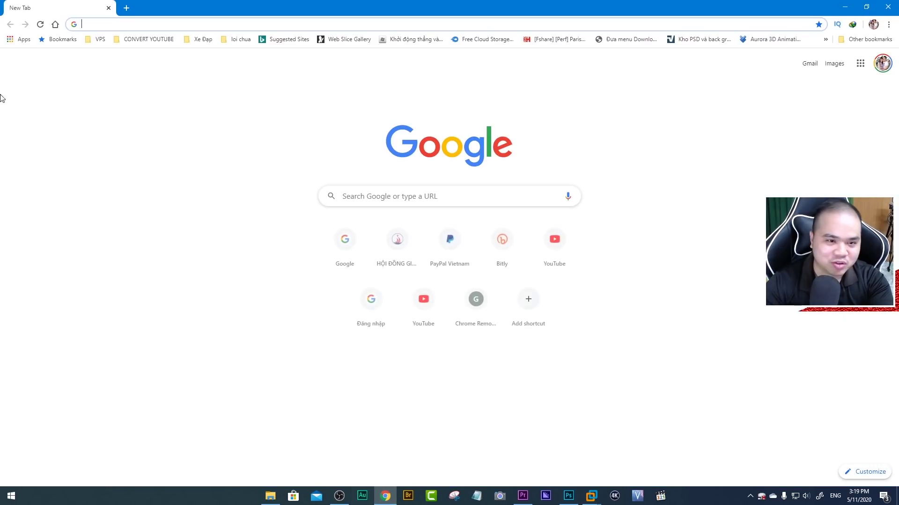
{"action": "left_click", "coordinate": [374, 196]}
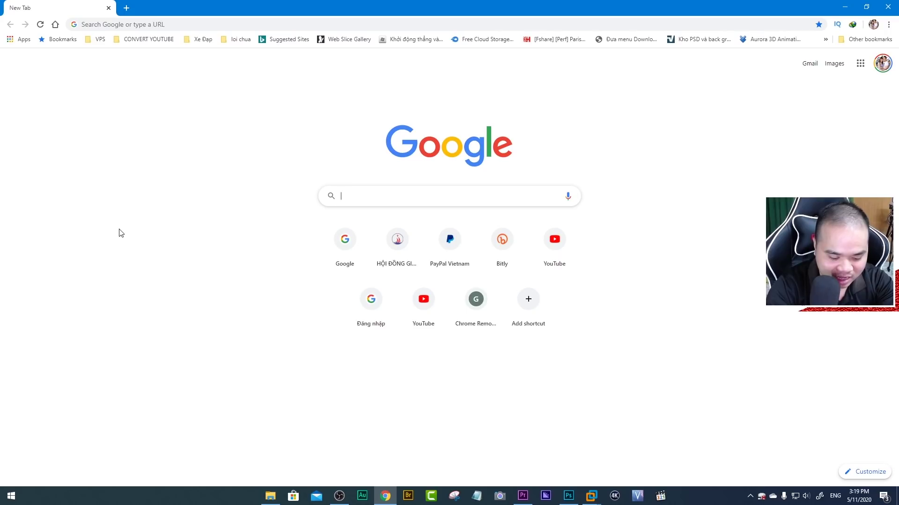
{"action": "type", "text": "smart"}
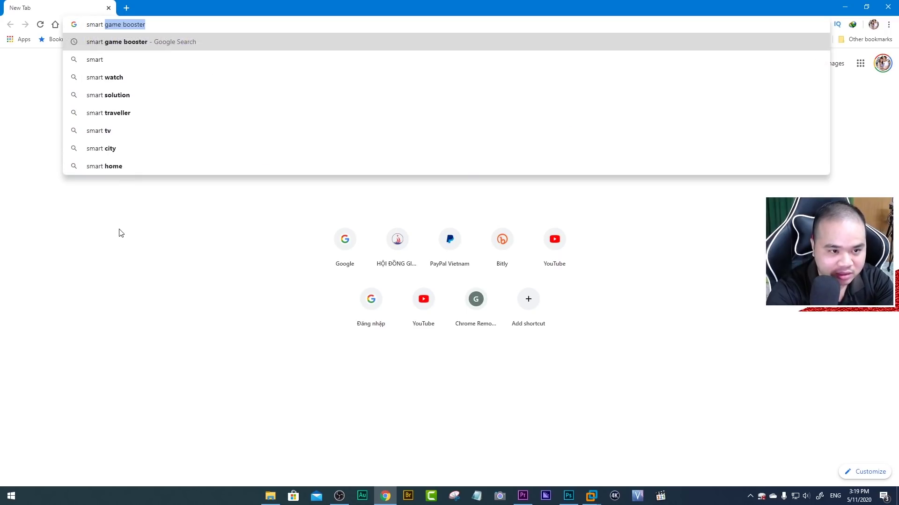
{"action": "type", "text": " gam"}
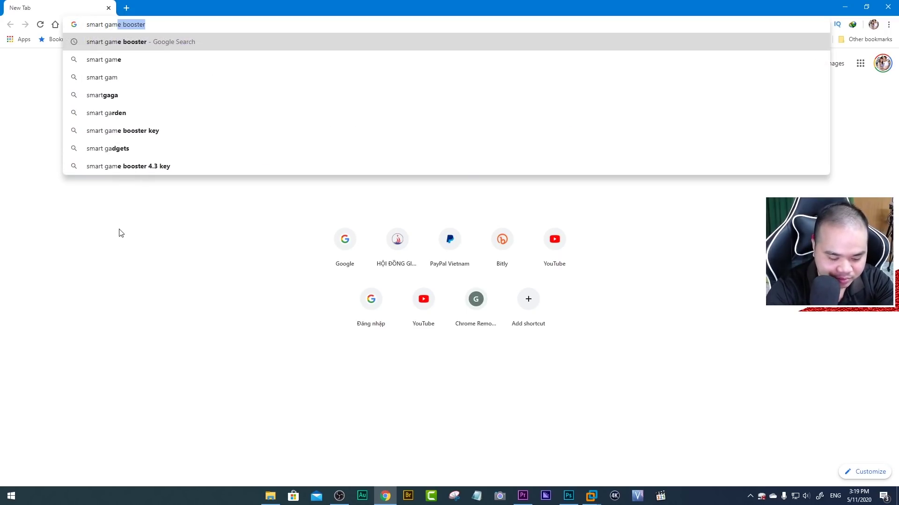
{"action": "type", "text": "e booster"}
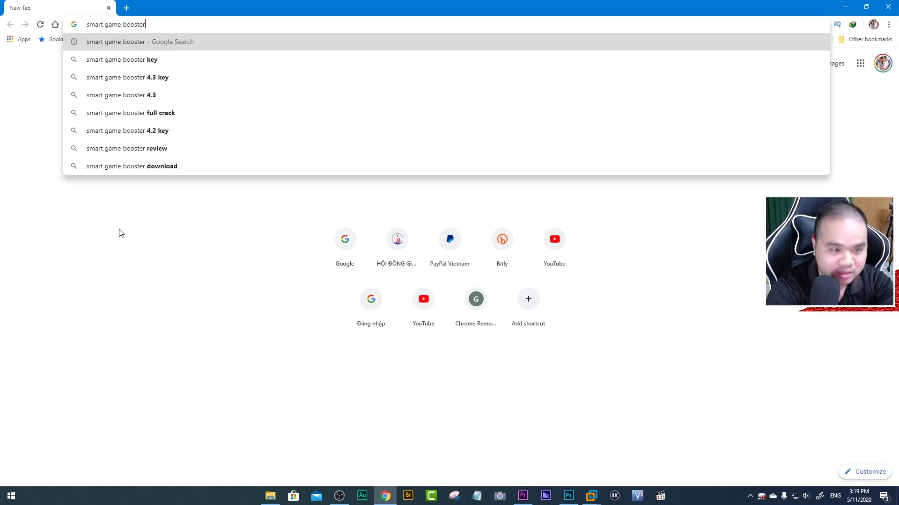
{"action": "key", "text": "Return"}
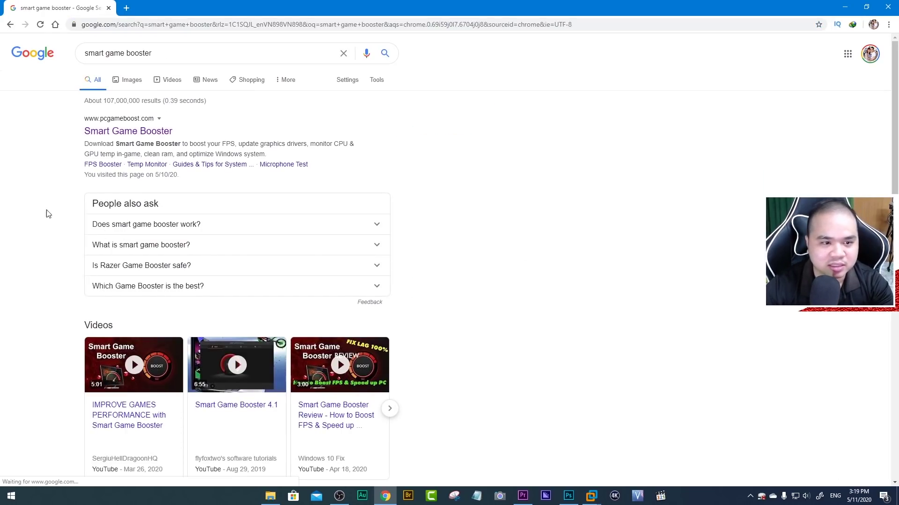
- Open the Smart Game Booster website from the results and follow its free download link to the Softonic download page
{"action": "left_click", "coordinate": [126, 133]}
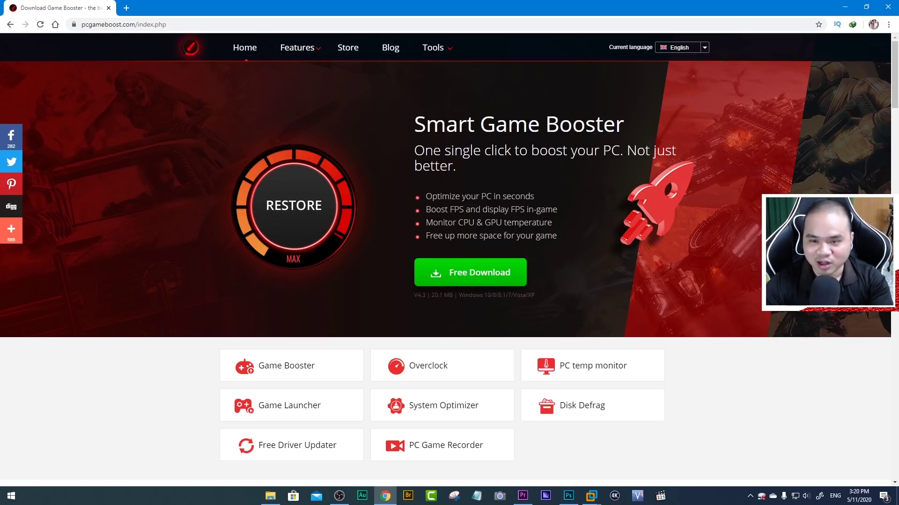
{"action": "left_click", "coordinate": [451, 276]}
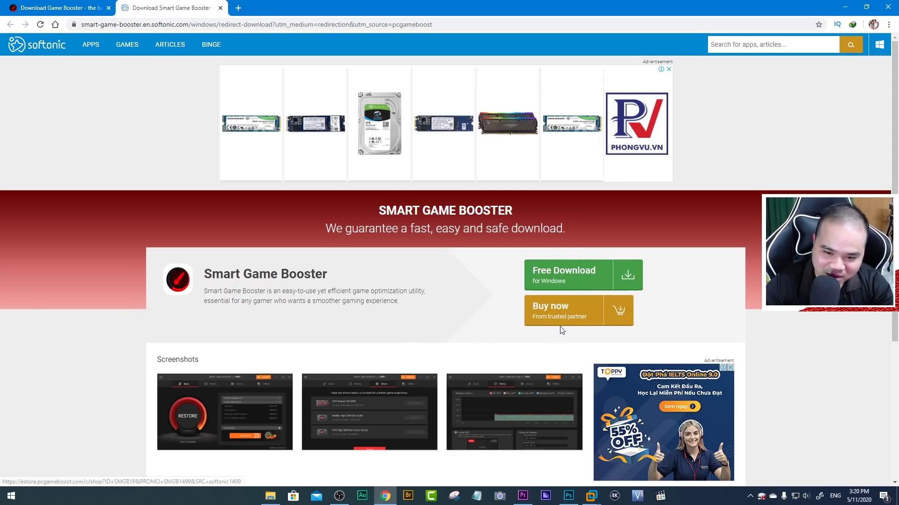
{"action": "scroll", "coordinate": [487, 315], "scroll_direction": "down", "scroll_amount": 1}
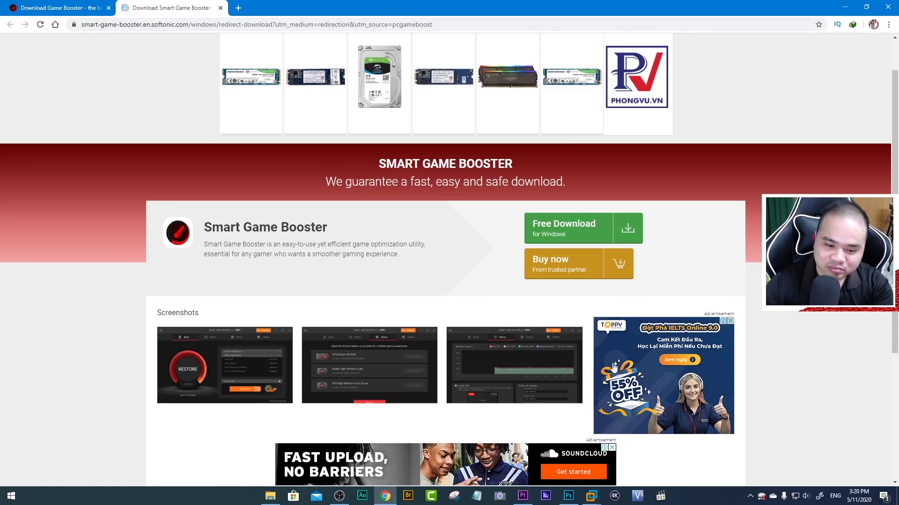
- Minimize the browser, run Smart_Game_Booster_setup from the Programs folder in Downloads, and allow it to make changes
{"action": "left_click", "coordinate": [271, 496]}
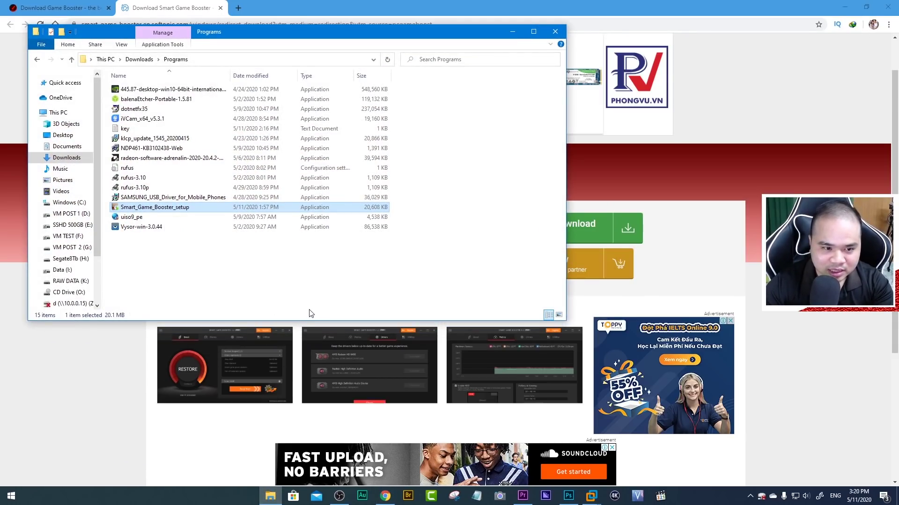
{"action": "left_click", "coordinate": [314, 292]}
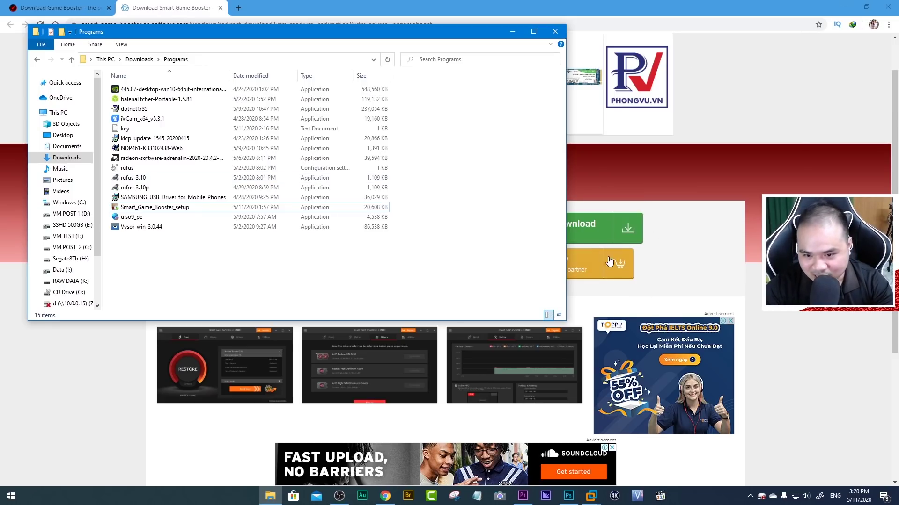
{"action": "left_click", "coordinate": [842, 9]}
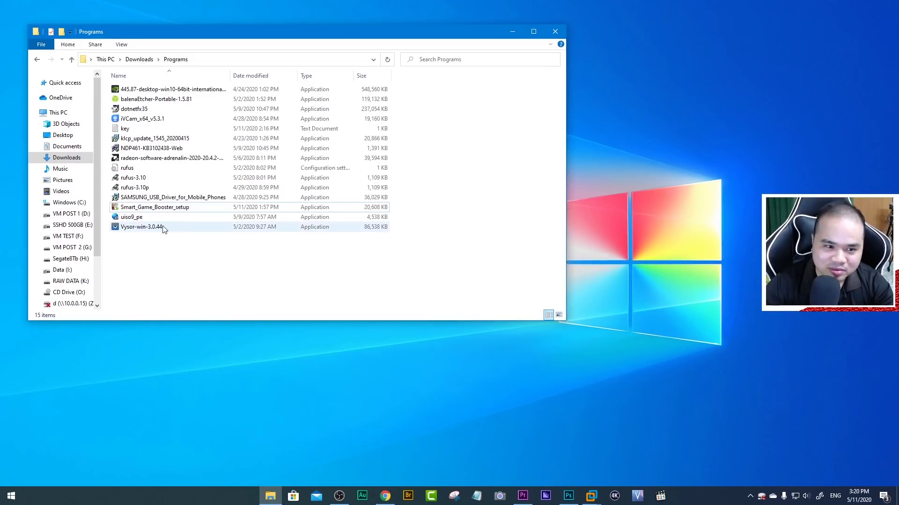
{"action": "double_click", "coordinate": [171, 208]}
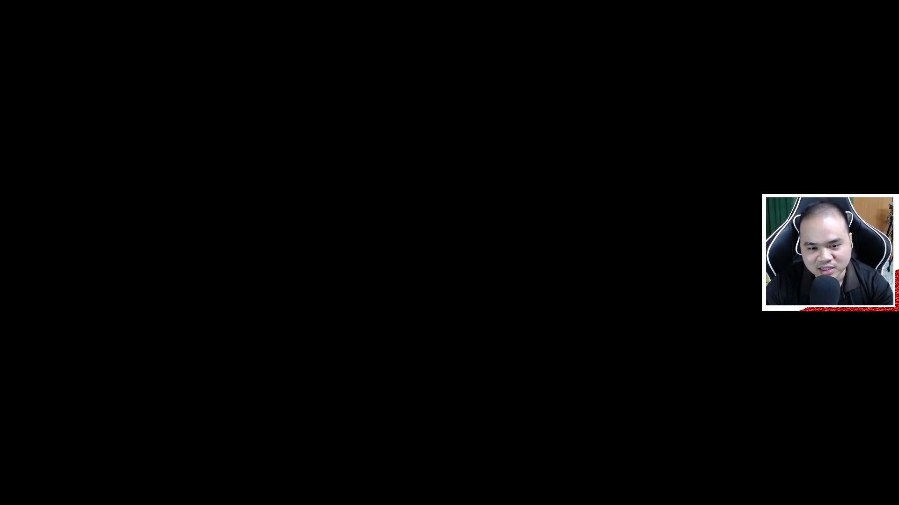
{"action": "left_click", "coordinate": [466, 298]}
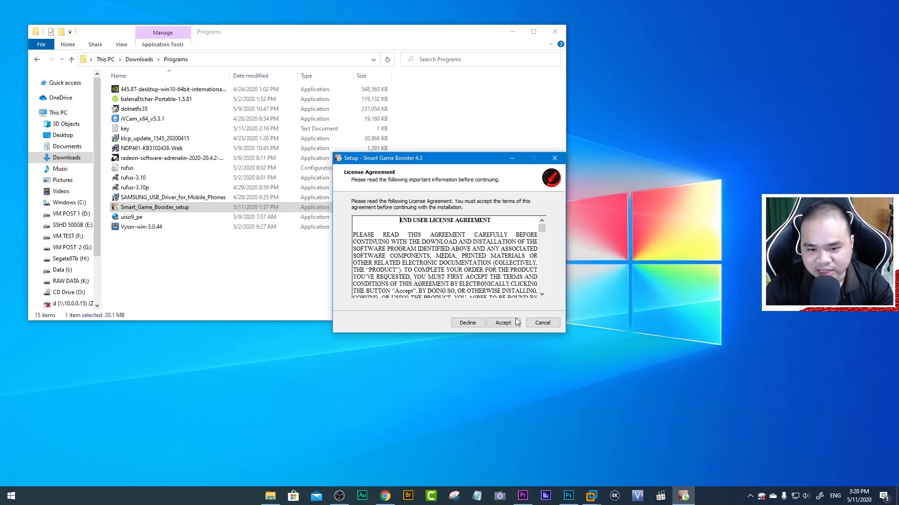
- Accept the license agreement, install and launch Smart Game Booster 4.3, and minimize the Explorer and browser windows
{"action": "left_click", "coordinate": [516, 322]}
{"action": "left_click", "coordinate": [512, 31]}
{"action": "left_click", "coordinate": [501, 324]}
{"action": "left_click", "coordinate": [504, 324]}
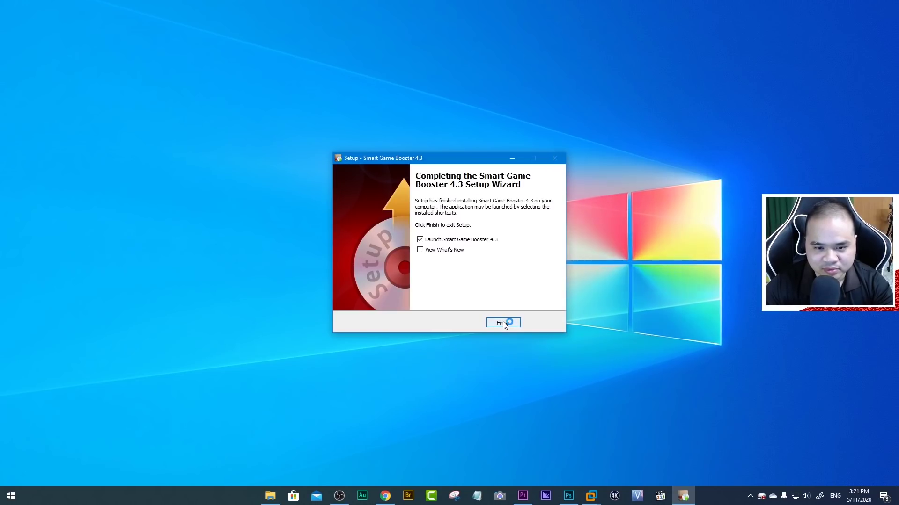
{"action": "left_click", "coordinate": [506, 324]}
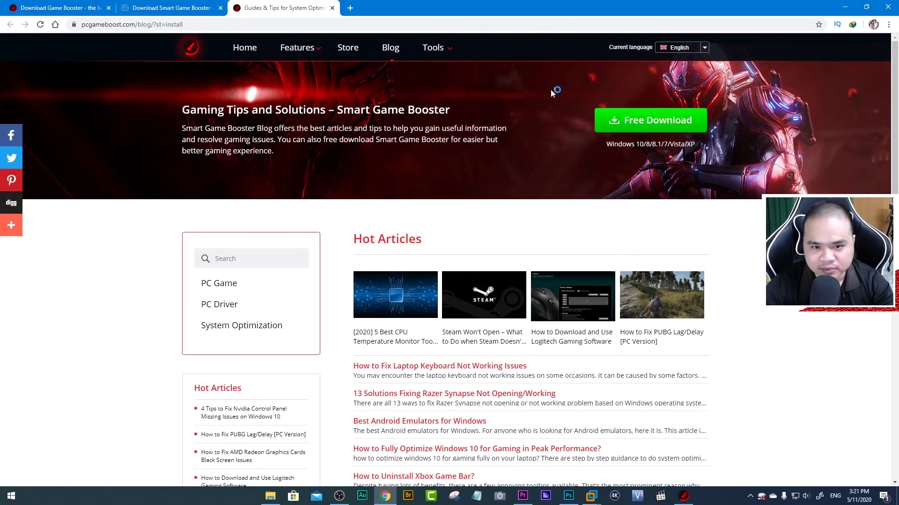
{"action": "left_click", "coordinate": [844, 6]}
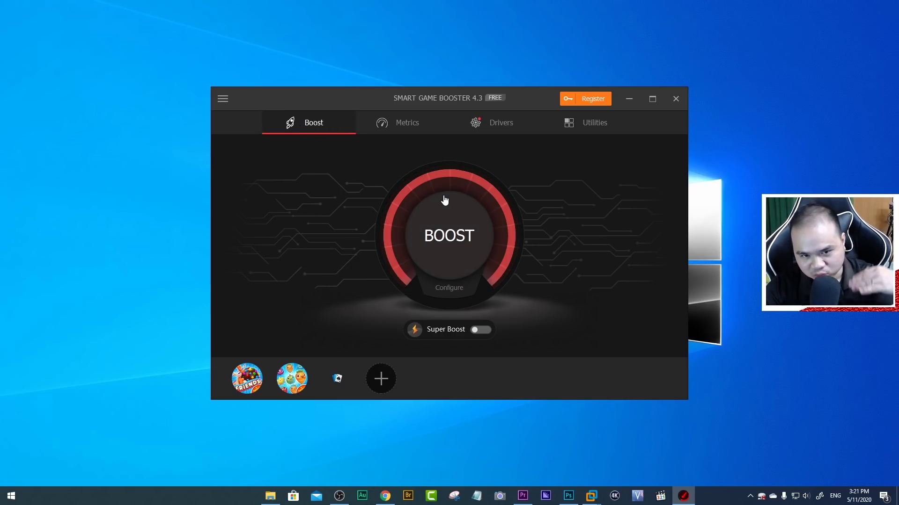
- Examine the hardware sensors under Metrics, the full driver list under Drivers, and the tools under Utilities
{"action": "left_click", "coordinate": [395, 124]}
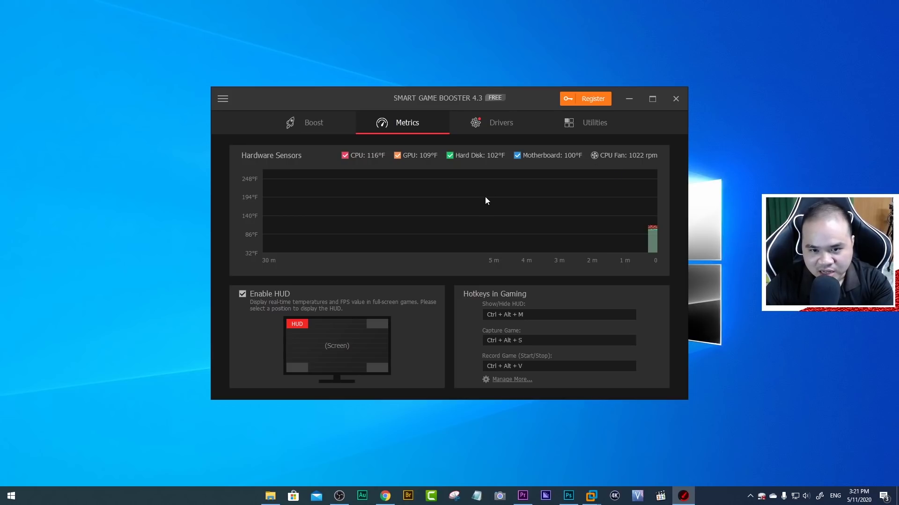
{"action": "left_click", "coordinate": [494, 132]}
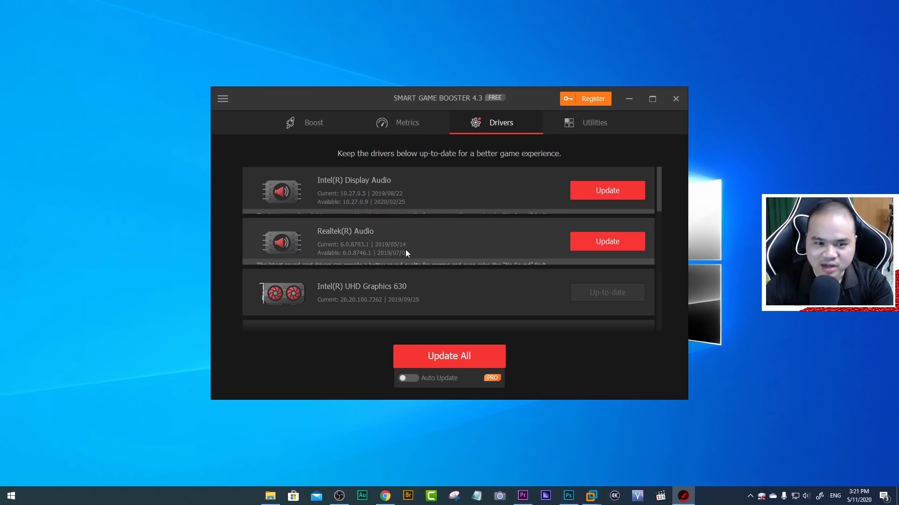
{"action": "scroll", "coordinate": [475, 272], "scroll_direction": "down", "scroll_amount": 3}
{"action": "scroll", "coordinate": [477, 259], "scroll_direction": "down", "scroll_amount": 5}
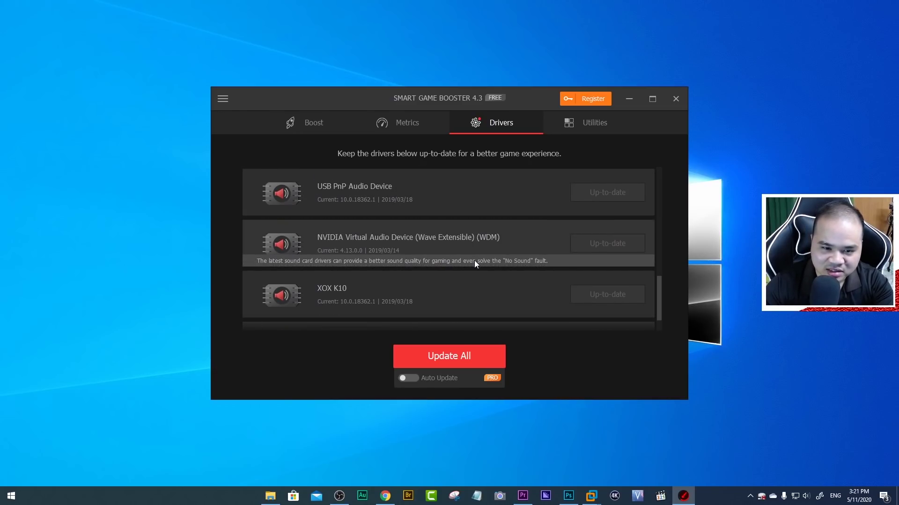
{"action": "scroll", "coordinate": [473, 260], "scroll_direction": "down", "scroll_amount": 1}
{"action": "scroll", "coordinate": [474, 260], "scroll_direction": "up", "scroll_amount": 3}
{"action": "scroll", "coordinate": [472, 257], "scroll_direction": "up", "scroll_amount": 6}
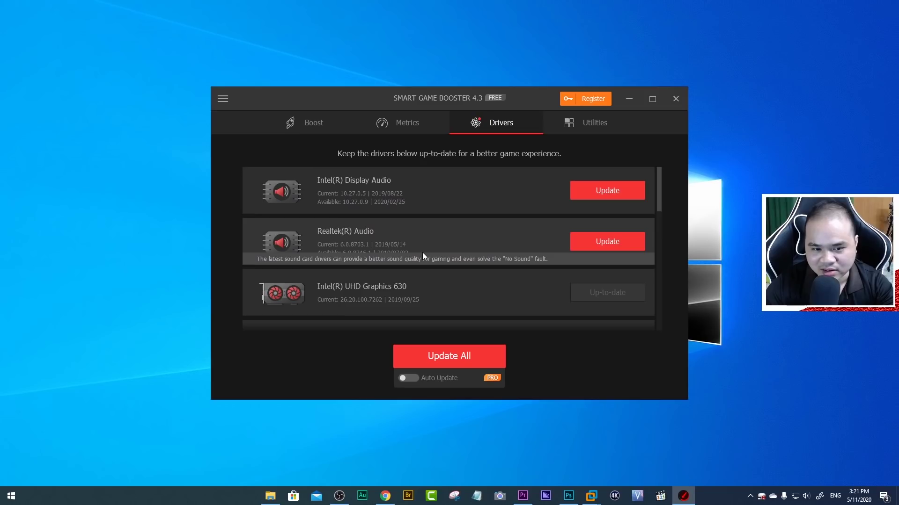
{"action": "scroll", "coordinate": [358, 234], "scroll_direction": "down", "scroll_amount": 1}
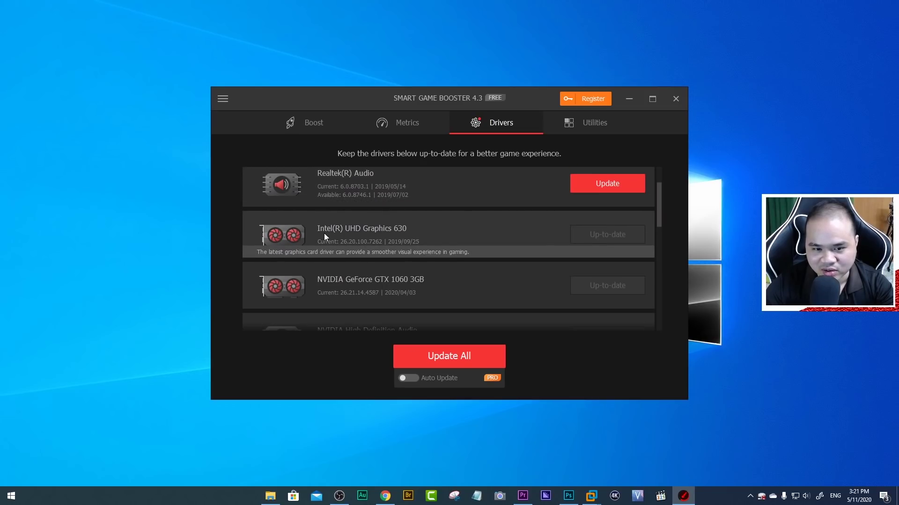
{"action": "scroll", "coordinate": [355, 250], "scroll_direction": "down", "scroll_amount": 1}
{"action": "scroll", "coordinate": [408, 230], "scroll_direction": "up", "scroll_amount": 2}
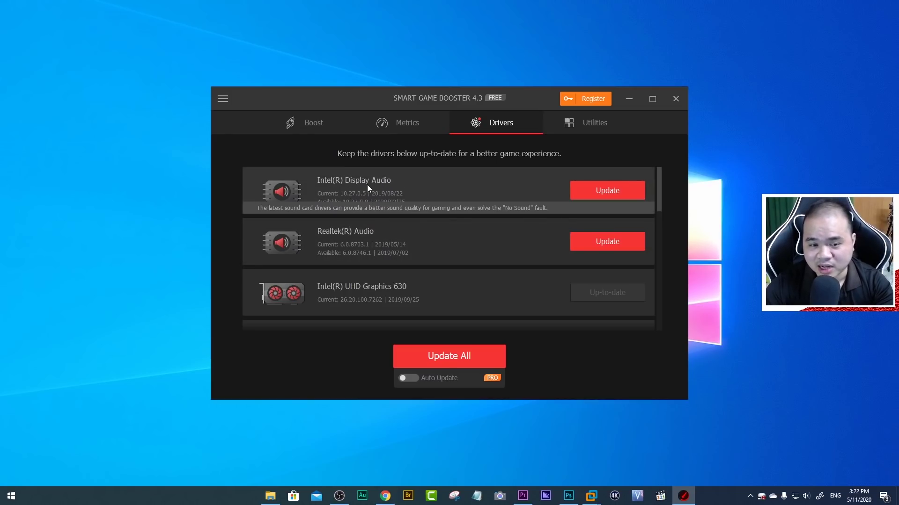
{"action": "left_click", "coordinate": [604, 133]}
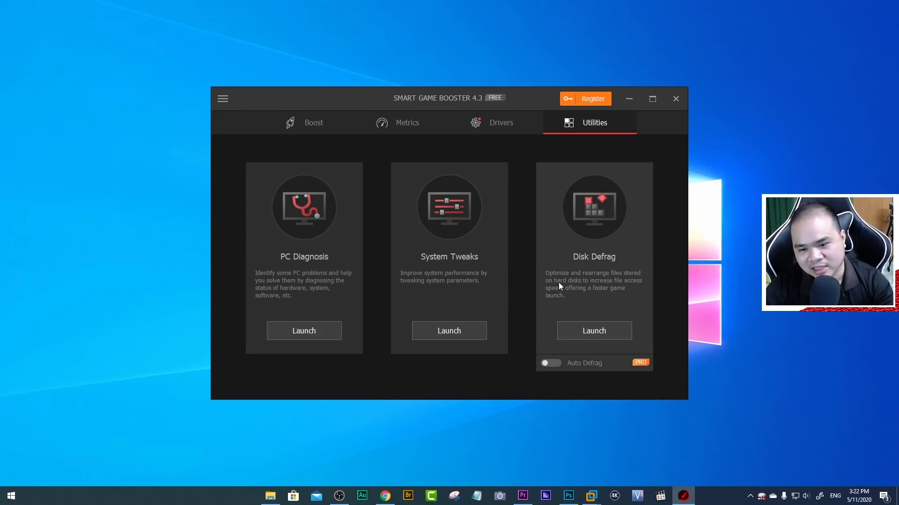
- Return to the Boost page, bring up the PRO upgrade offer, and open the license entry for an existing code
{"action": "left_click", "coordinate": [300, 121]}
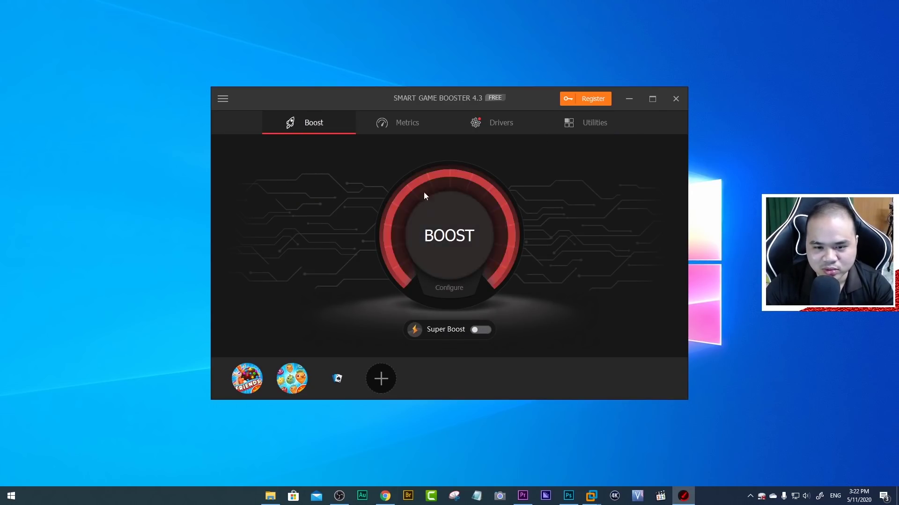
{"action": "left_click", "coordinate": [451, 225]}
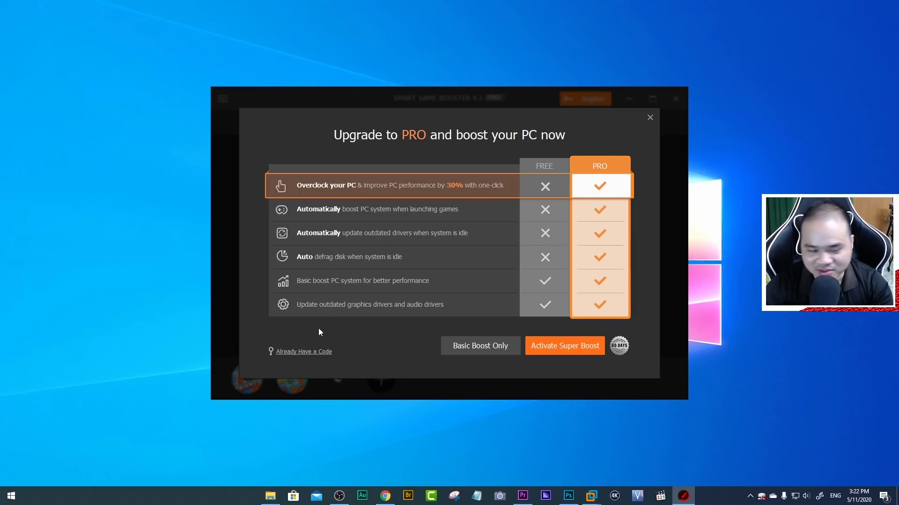
{"action": "left_click", "coordinate": [319, 354]}
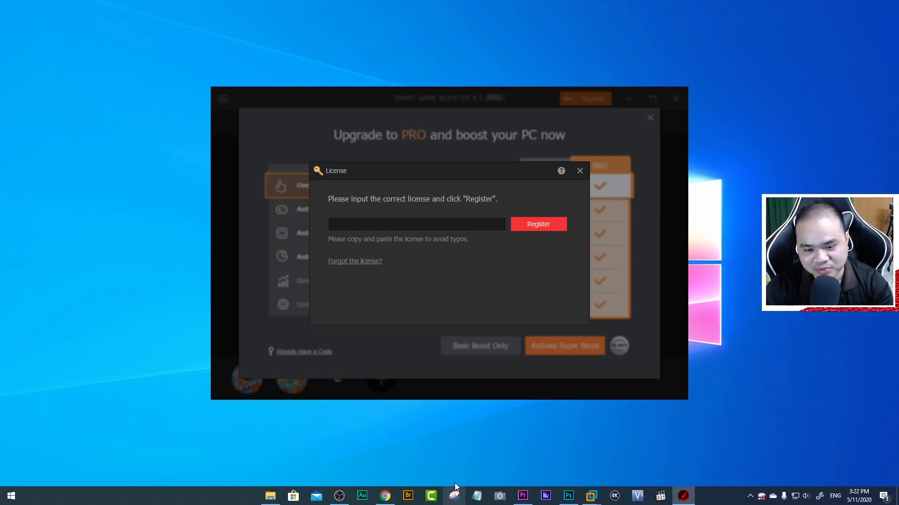
- Open the key text file from the Programs folder in Downloads and copy the license key
{"action": "left_click", "coordinate": [270, 496]}
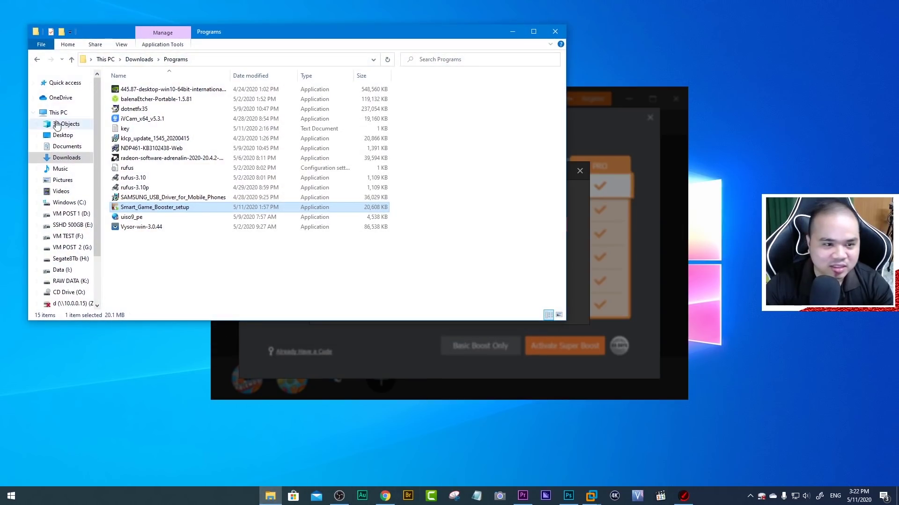
{"action": "double_click", "coordinate": [127, 129]}
{"action": "key", "text": "ctrl+a"}
{"action": "key", "text": "ctrl+c"}
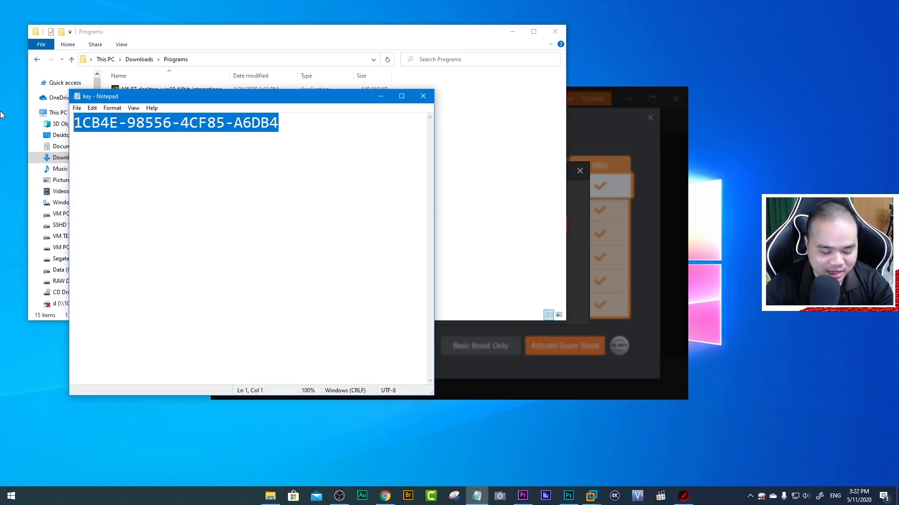
- Paste the license key into the License dialog, register Smart Game Booster, and acknowledge the registration
{"action": "left_click", "coordinate": [582, 241]}
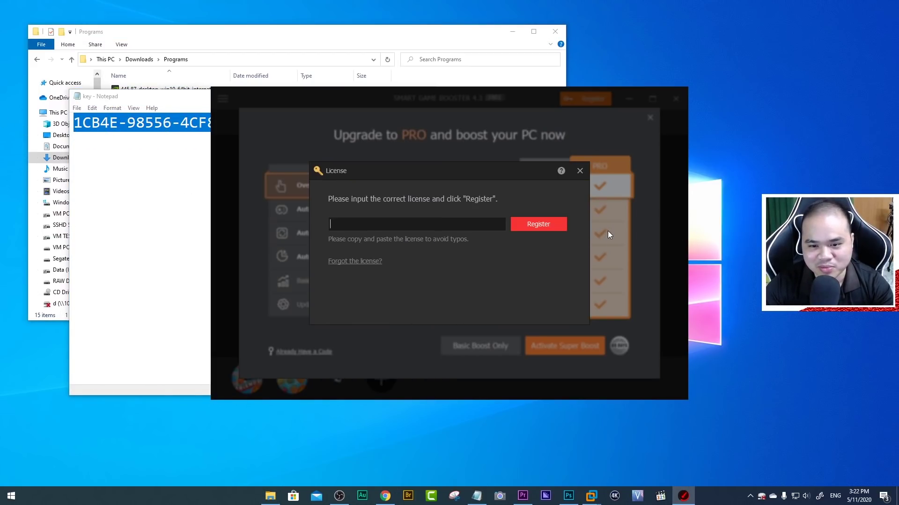
{"action": "left_click", "coordinate": [413, 227]}
{"action": "key", "text": "ctrl+v"}
{"action": "left_click", "coordinate": [543, 224]}
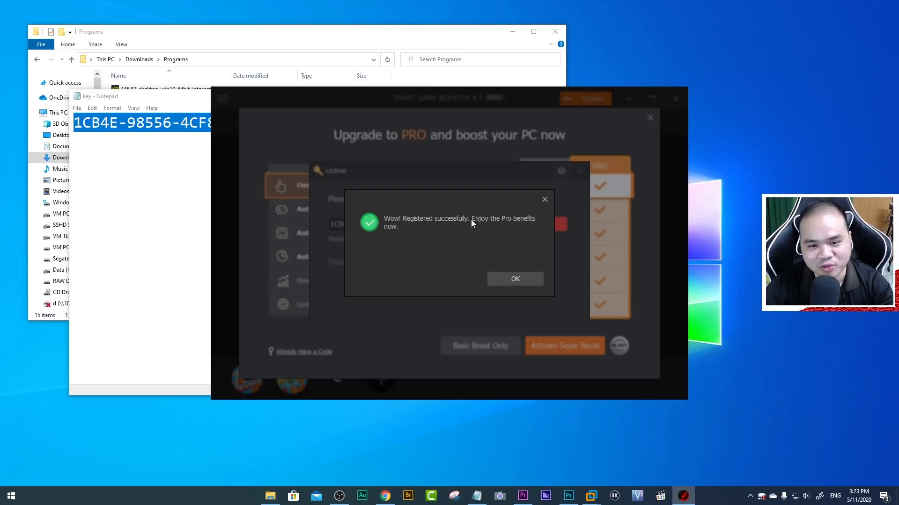
{"action": "left_click", "coordinate": [505, 283]}
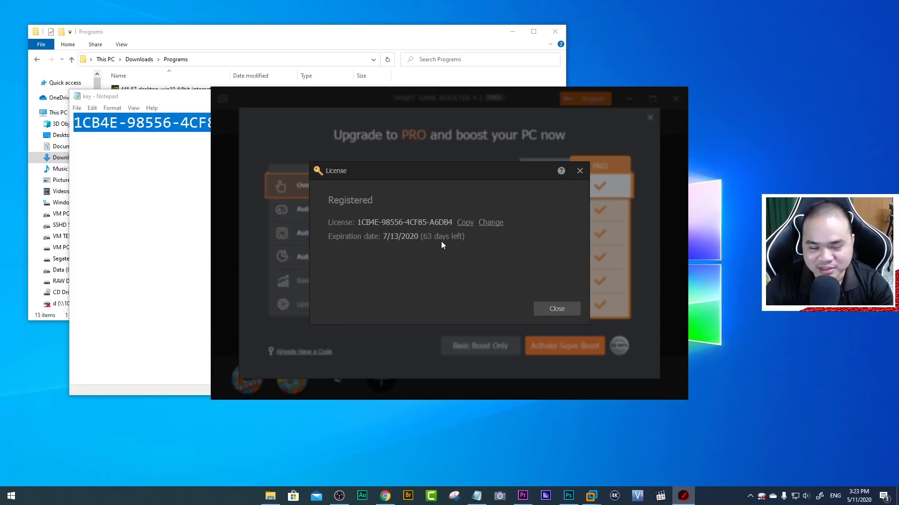
- Close the key text file, the License dialog and the Programs folder window
{"action": "left_click", "coordinate": [186, 101]}
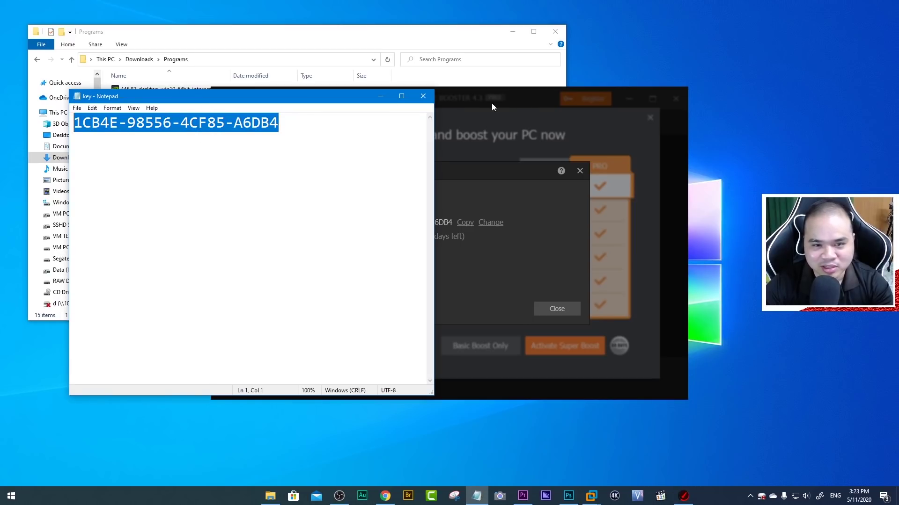
{"action": "left_click", "coordinate": [425, 96]}
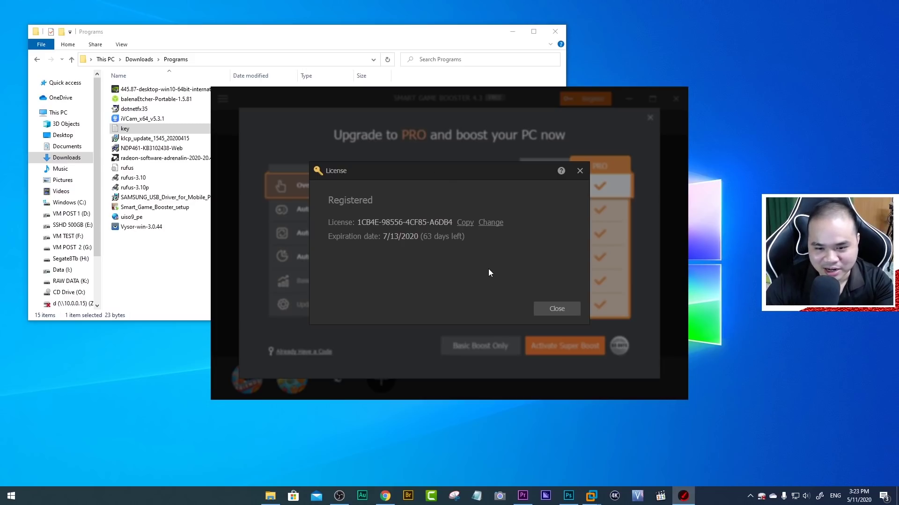
{"action": "left_click", "coordinate": [571, 310]}
{"action": "left_click", "coordinate": [555, 32]}
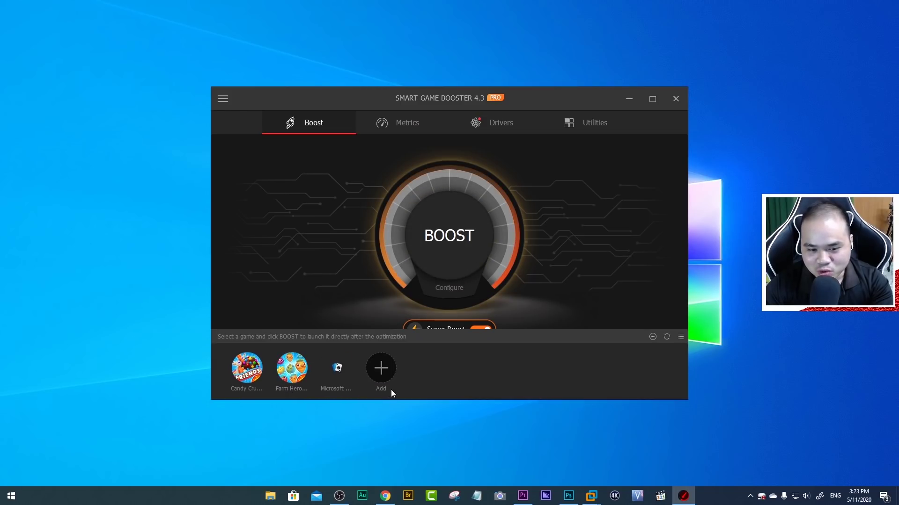
- Add bfv.exe from the GAMES\Battlefield V\INSTALL folder on the Data (I:) drive to the game list as a local game
{"action": "left_click", "coordinate": [338, 391]}
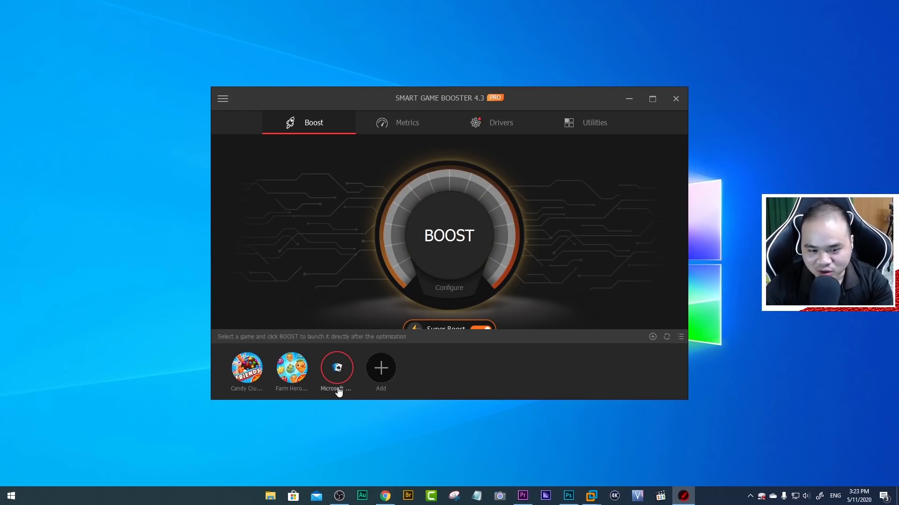
{"action": "left_click", "coordinate": [381, 372]}
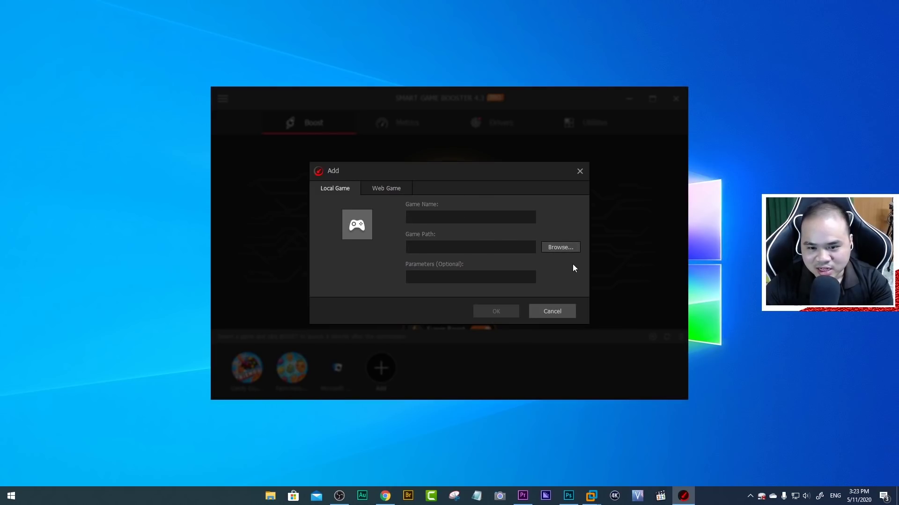
{"action": "left_click", "coordinate": [546, 250]}
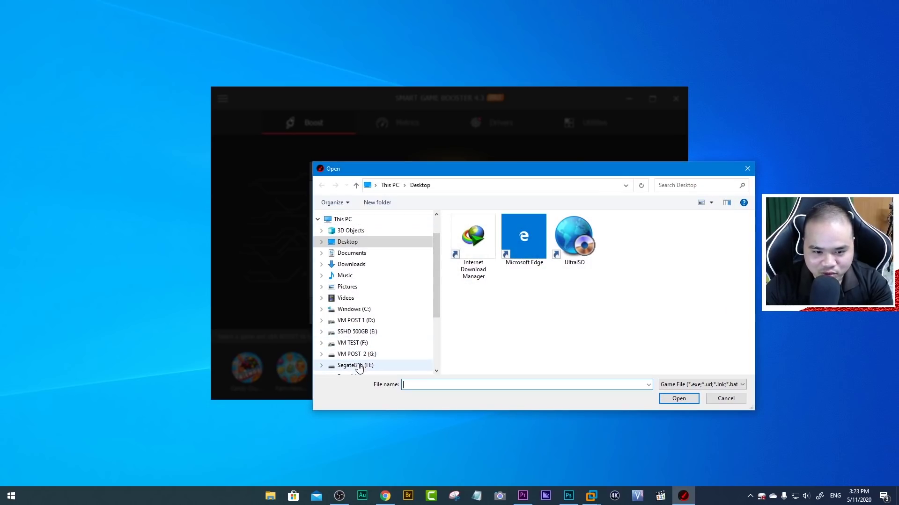
{"action": "scroll", "coordinate": [358, 365], "scroll_direction": "down", "scroll_amount": 1}
{"action": "left_click", "coordinate": [348, 351]}
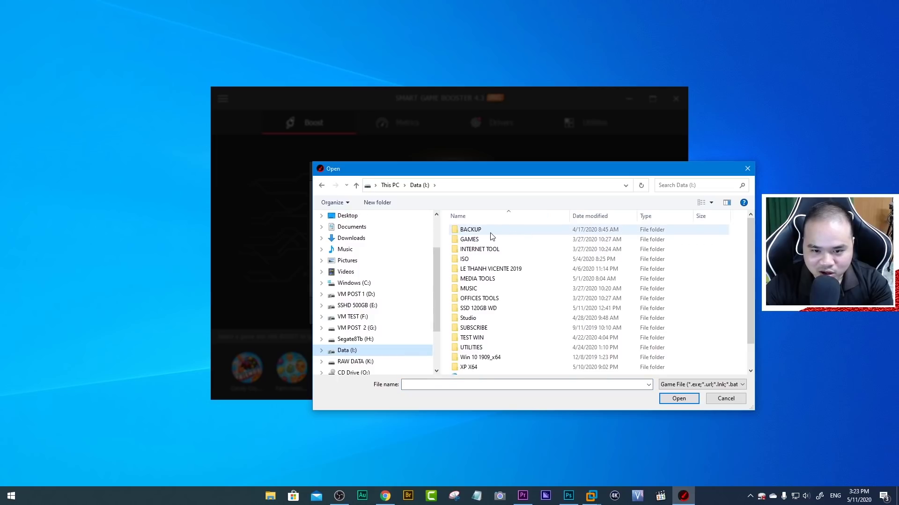
{"action": "double_click", "coordinate": [469, 239]}
{"action": "double_click", "coordinate": [473, 230]}
{"action": "double_click", "coordinate": [472, 229]}
{"action": "left_click", "coordinate": [465, 271]}
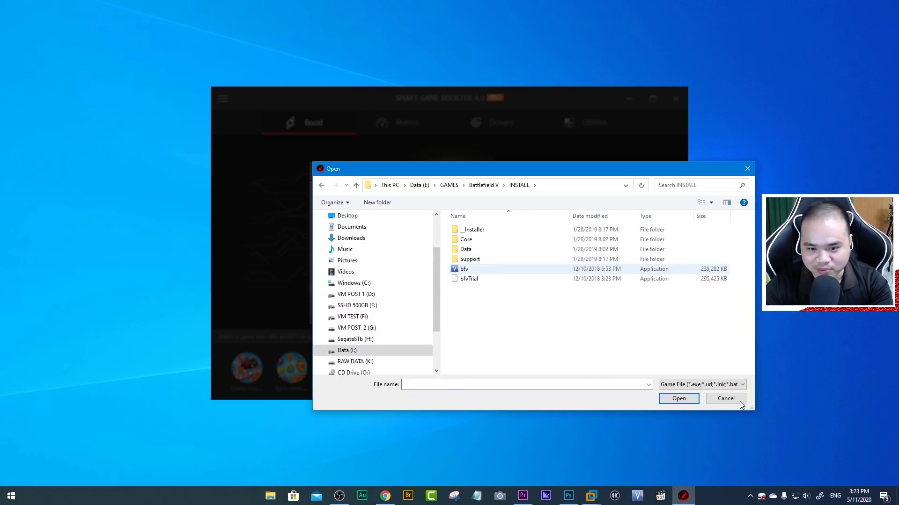
{"action": "left_click", "coordinate": [683, 399]}
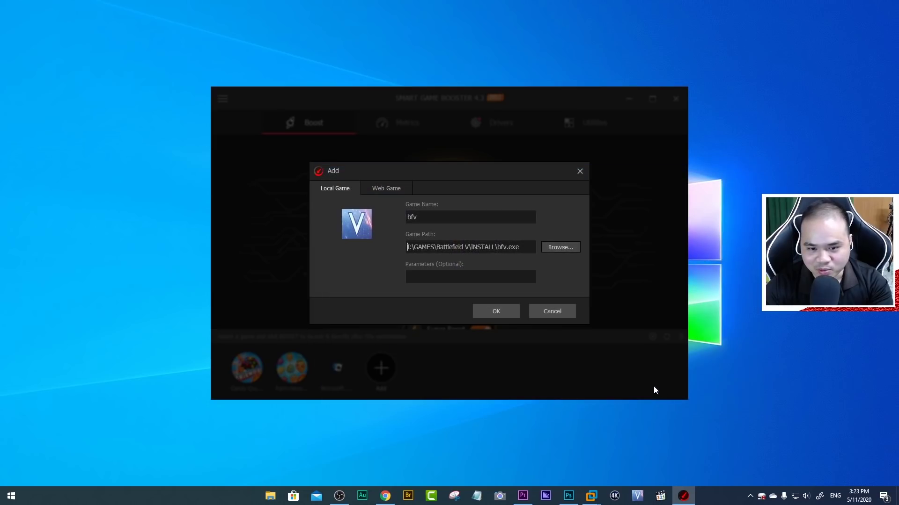
{"action": "left_click", "coordinate": [495, 311]}
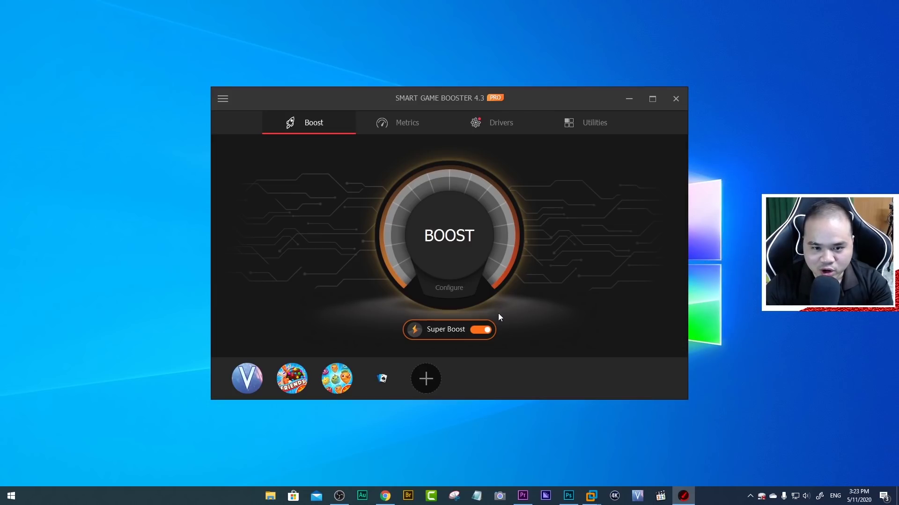
- Boost the PC with the added bfv game selected and acknowledge the Super Boost temperature warning
{"action": "left_click", "coordinate": [259, 373]}
{"action": "left_click", "coordinate": [439, 236]}
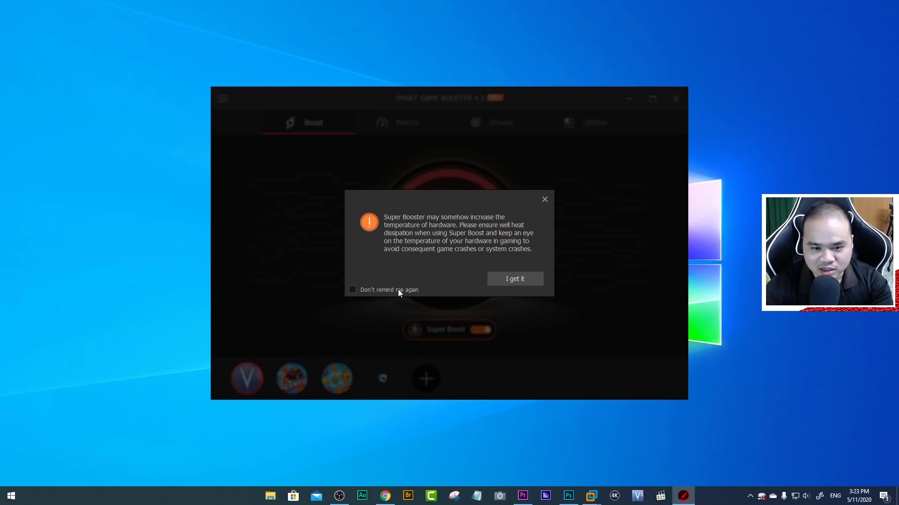
{"action": "left_click", "coordinate": [521, 282]}
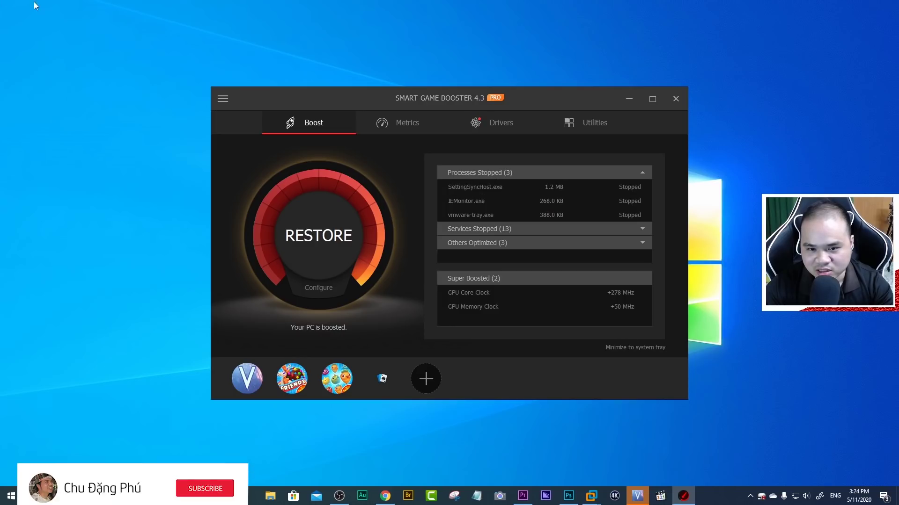
- Expand the Services Stopped and Others Optimized lists in the boost report and review the stopped processes, services and optimizations
{"action": "left_click", "coordinate": [555, 228]}
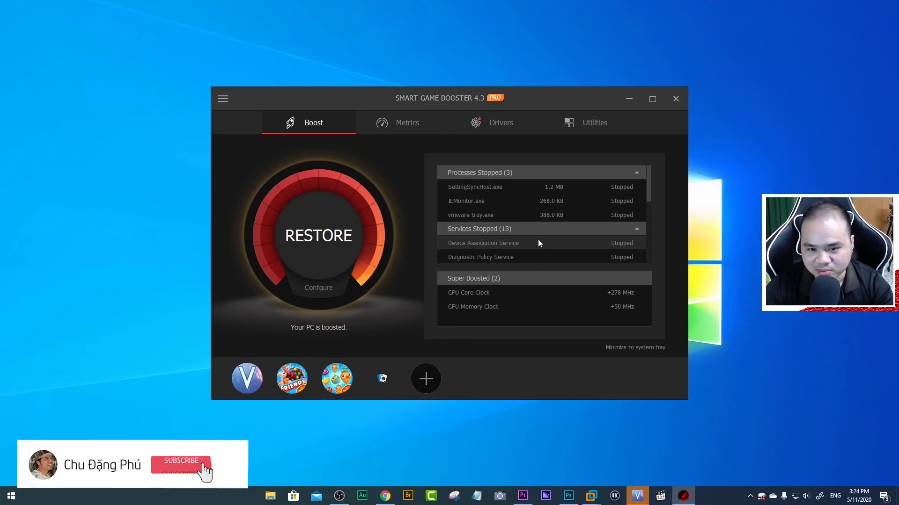
{"action": "left_click_drag", "start_coordinate": [652, 191], "coordinate": [647, 261]}
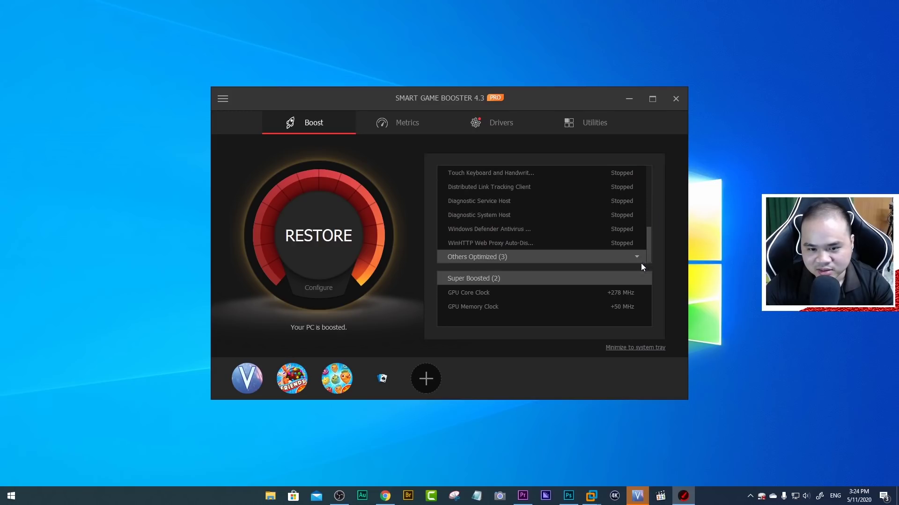
{"action": "left_click", "coordinate": [501, 260]}
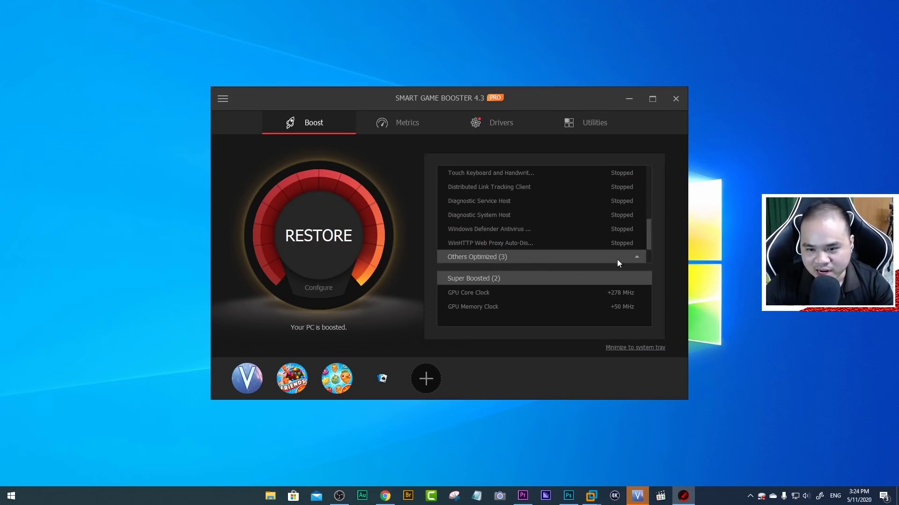
{"action": "scroll", "coordinate": [650, 233], "scroll_direction": "down", "scroll_amount": 1}
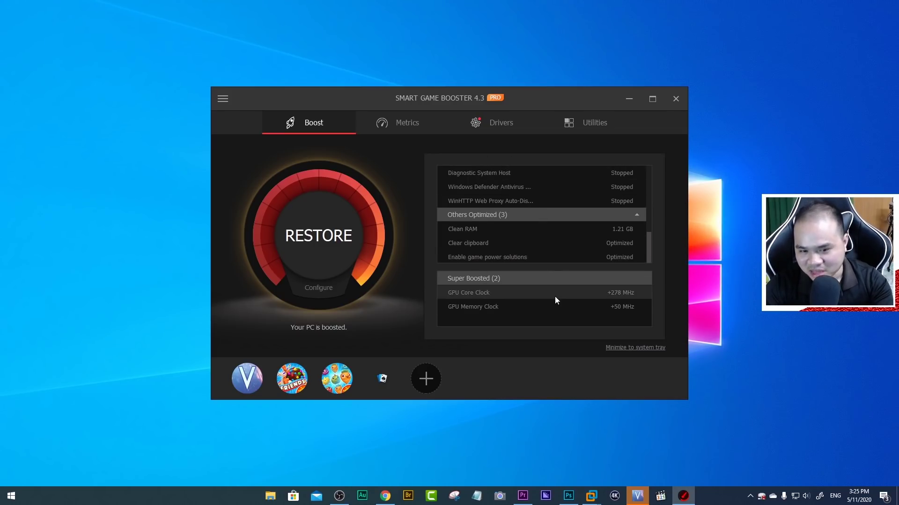
{"action": "left_click_drag", "start_coordinate": [648, 240], "coordinate": [653, 172]}
{"action": "mouse_move", "coordinate": [258, 406]}
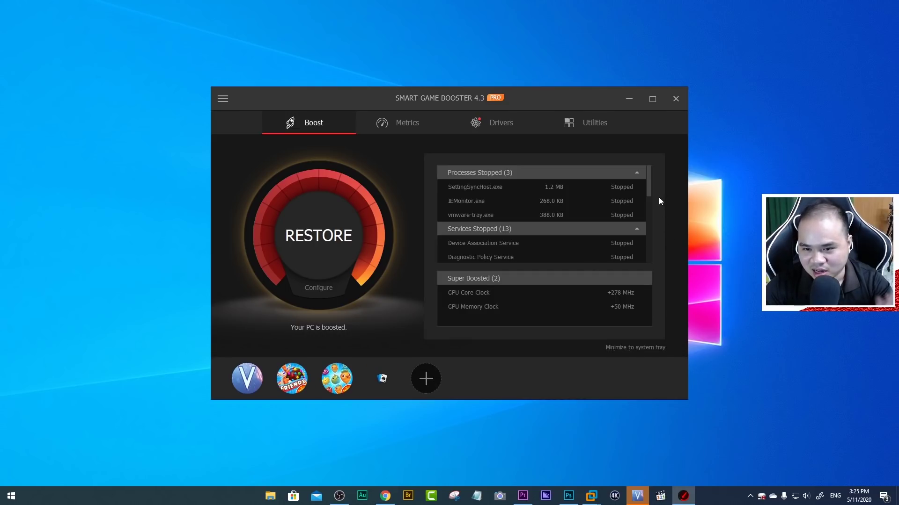
{"action": "left_click_drag", "start_coordinate": [647, 184], "coordinate": [653, 239]}
{"action": "scroll", "coordinate": [650, 236], "scroll_direction": "up", "scroll_amount": 2}
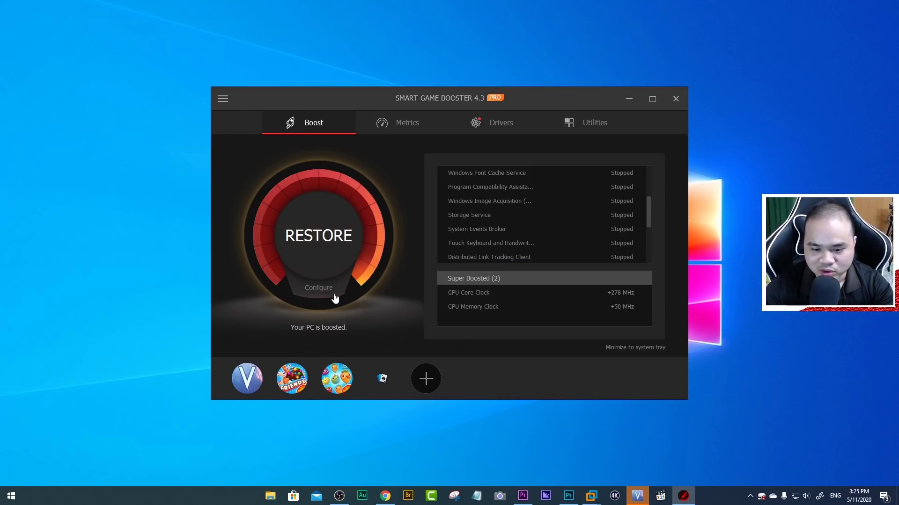
- Examine the CPU performance graph in a maximized Task Manager, and minimize it to return to Smart Game Booster
{"action": "right_click", "coordinate": [113, 498]}
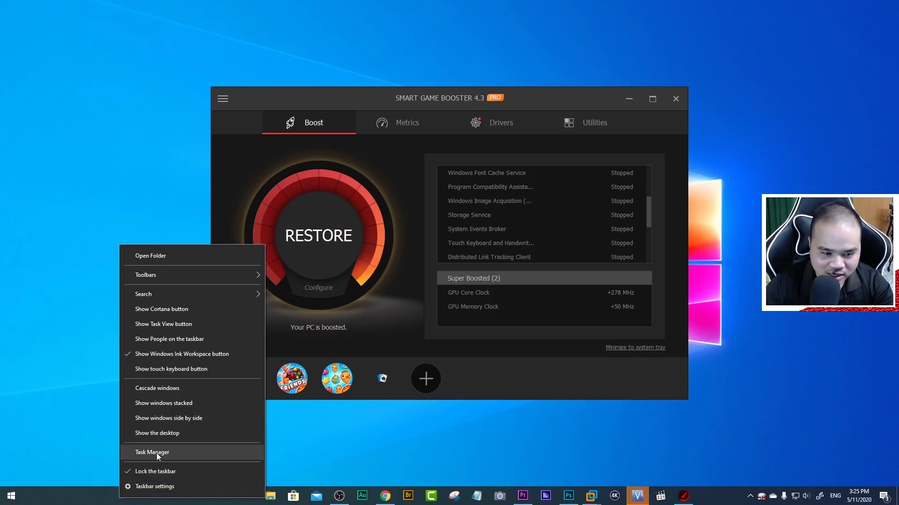
{"action": "left_click", "coordinate": [157, 453]}
{"action": "left_click", "coordinate": [458, 31]}
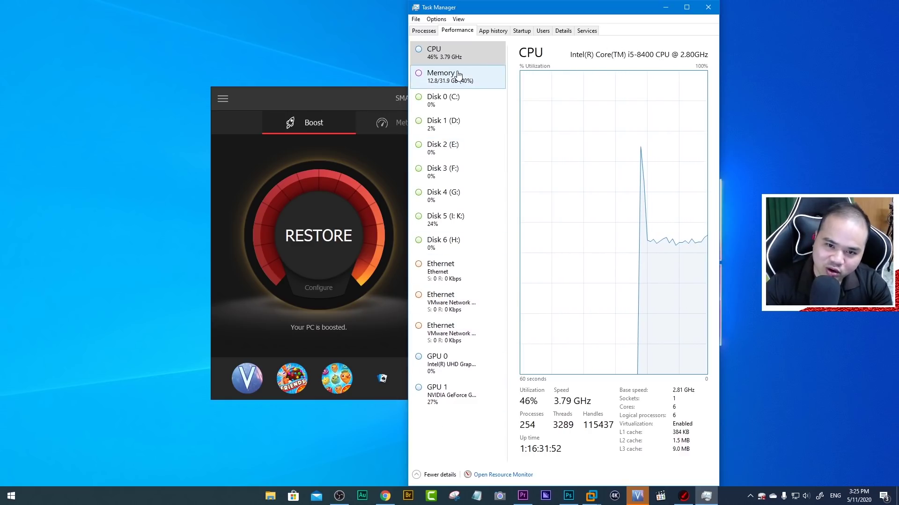
{"action": "left_click", "coordinate": [686, 7]}
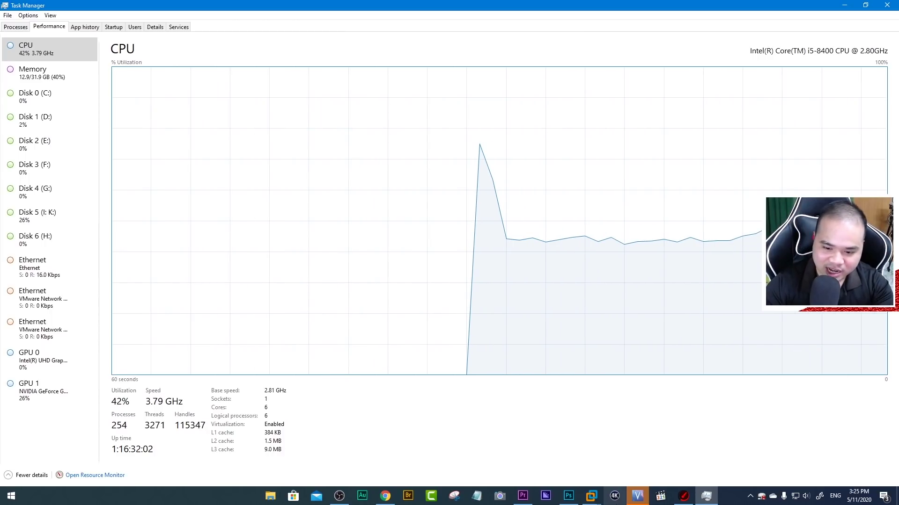
{"action": "mouse_move", "coordinate": [639, 500]}
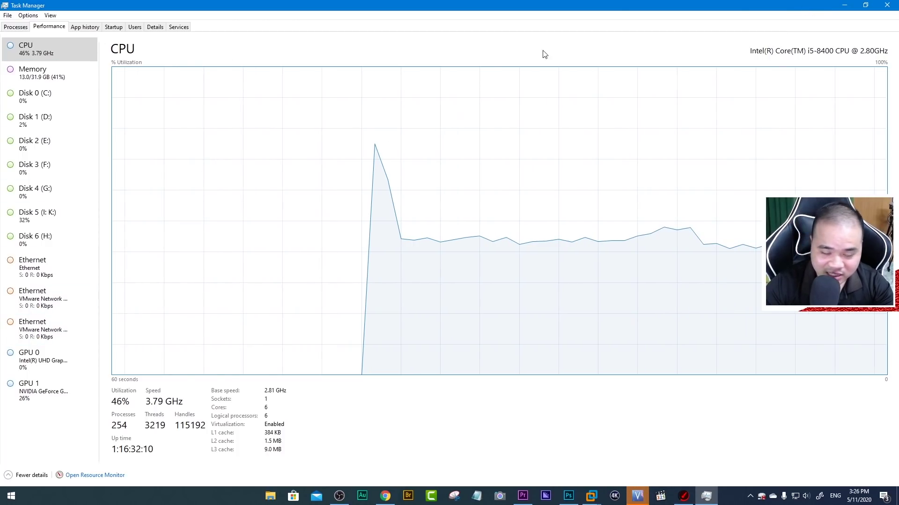
{"action": "left_click", "coordinate": [844, 4]}
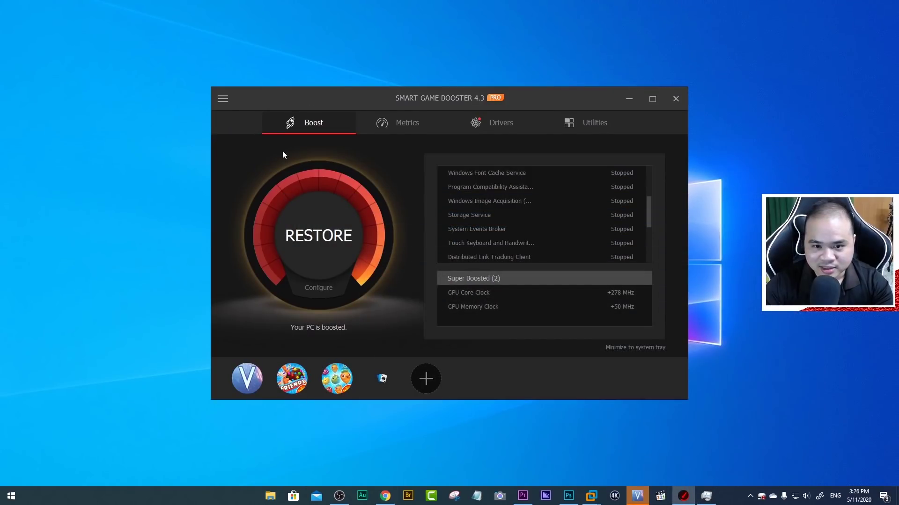
- Show the hardware sensors on the Metrics page and open the Temperature converter in Calculator
{"action": "left_click", "coordinate": [408, 129]}
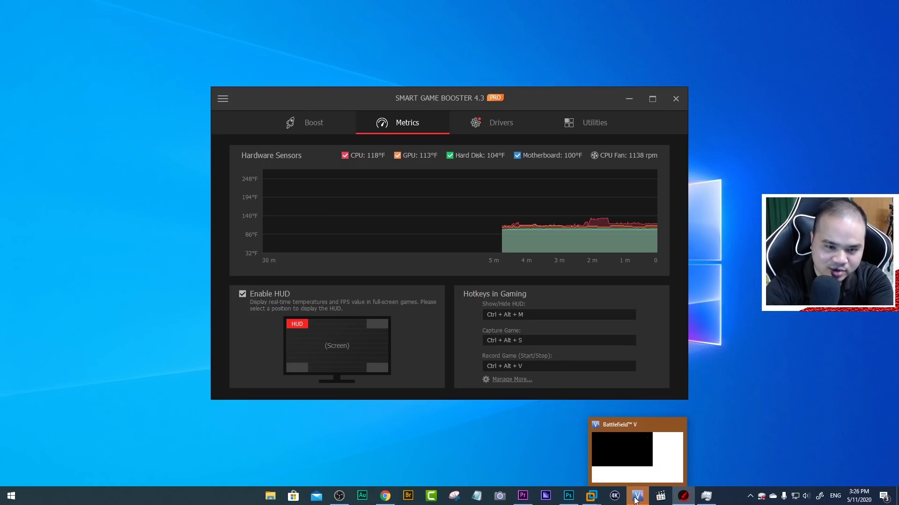
{"action": "key", "text": "XF86Calculator"}
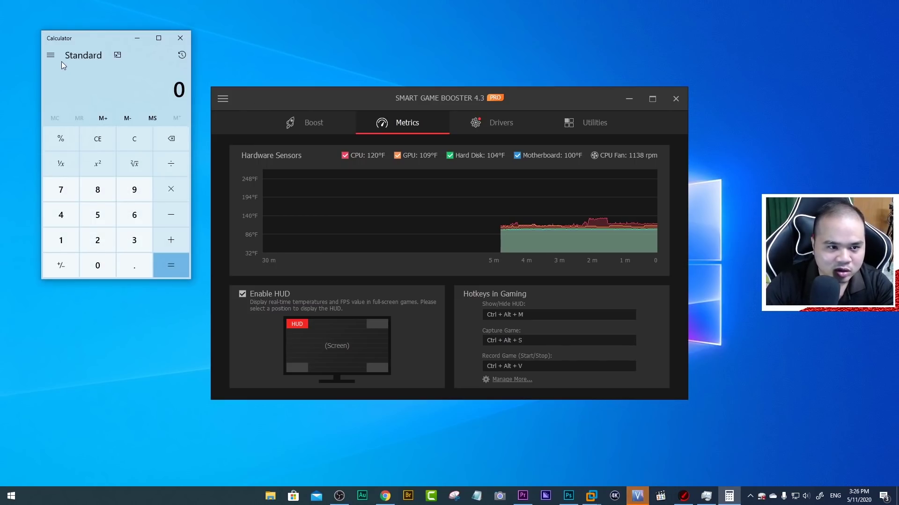
{"action": "left_click", "coordinate": [51, 56]}
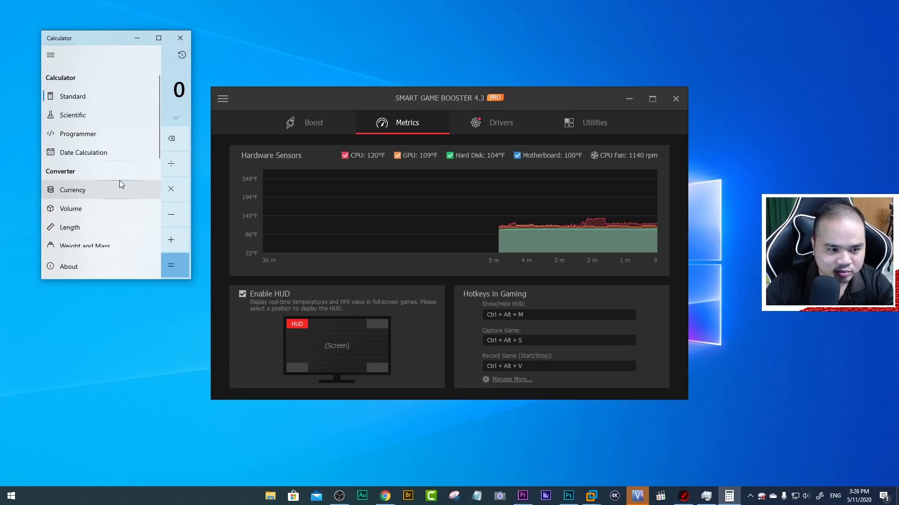
{"action": "scroll", "coordinate": [119, 187], "scroll_direction": "down", "scroll_amount": 3}
{"action": "left_click", "coordinate": [85, 191]}
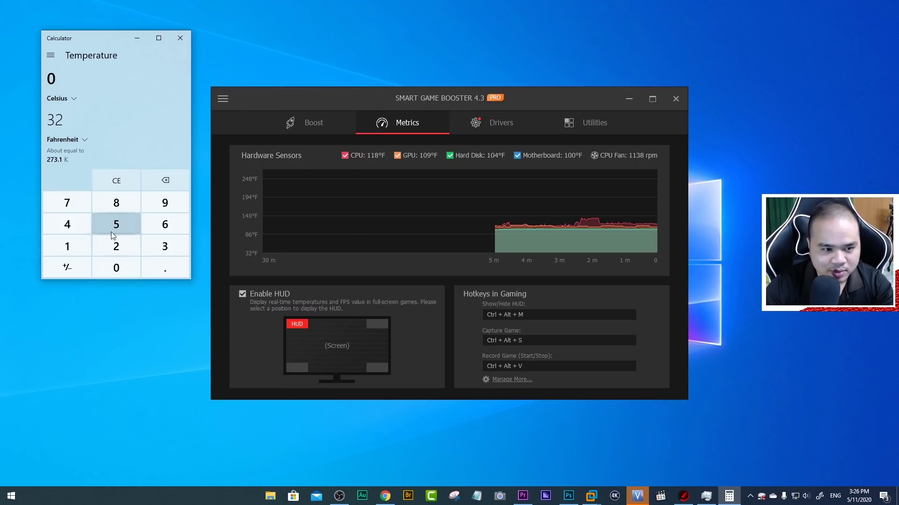
- Enter 118 in the temperature converter and set its input unit to Fahrenheit
{"action": "left_click", "coordinate": [80, 248]}
{"action": "left_click", "coordinate": [79, 248]}
{"action": "left_click", "coordinate": [118, 209]}
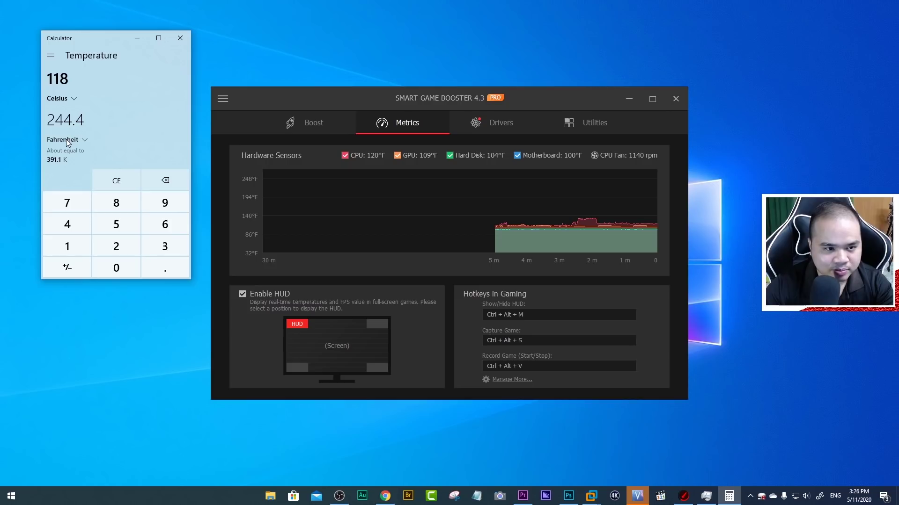
{"action": "left_click", "coordinate": [72, 99]}
{"action": "left_click", "coordinate": [69, 114]}
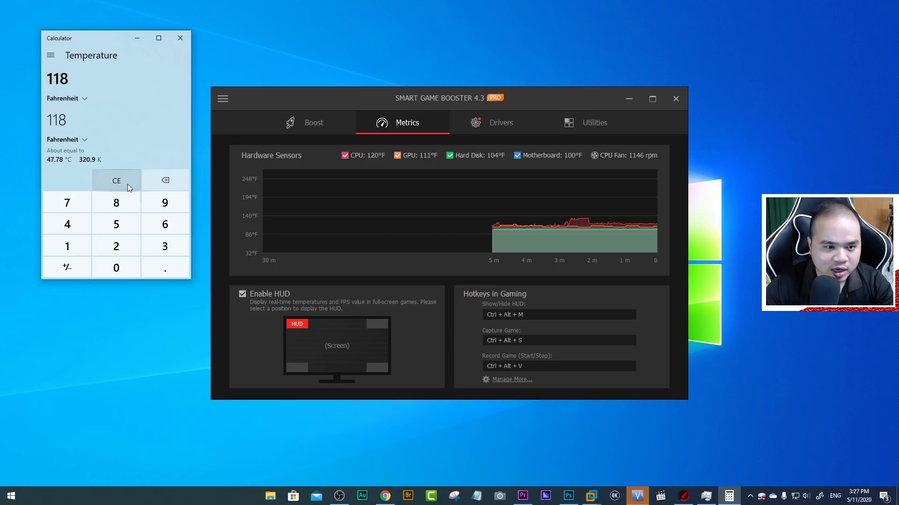
- Clear the converter's value and enter 111 °F to convert the GPU temperature
{"action": "left_click", "coordinate": [165, 180]}
{"action": "double_click", "coordinate": [162, 181]}
{"action": "double_click", "coordinate": [79, 247]}
{"action": "left_click", "coordinate": [77, 247]}
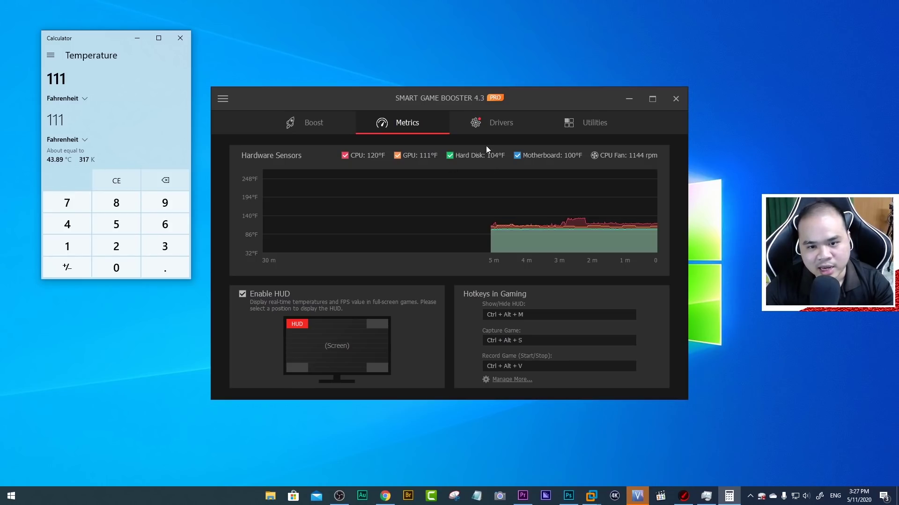
- Replace the converter's value with 104 °F to convert the hard disk temperature
{"action": "double_click", "coordinate": [169, 180]}
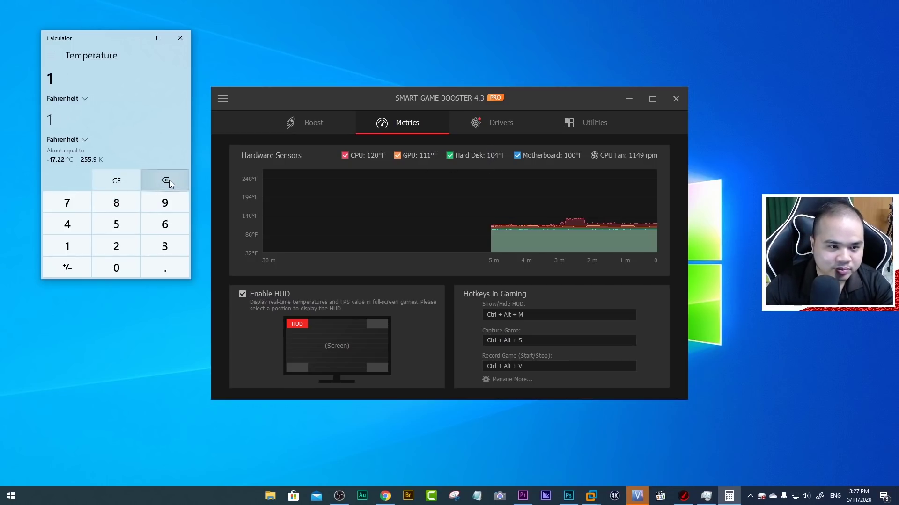
{"action": "left_click", "coordinate": [169, 181]}
{"action": "left_click", "coordinate": [70, 245]}
{"action": "left_click", "coordinate": [115, 266]}
{"action": "left_click", "coordinate": [67, 225]}
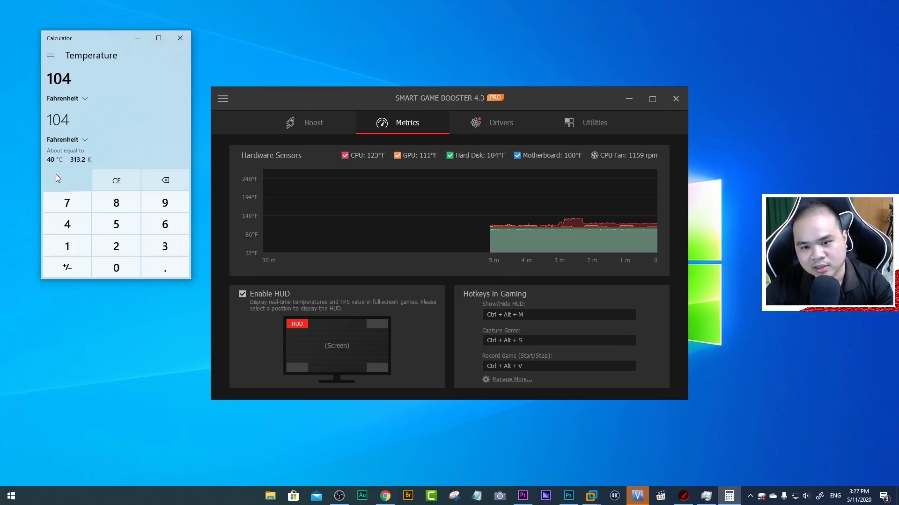
- Replace the converter's value with 100 °F to convert the motherboard temperature
{"action": "left_click", "coordinate": [168, 181]}
{"action": "double_click", "coordinate": [169, 181]}
{"action": "left_click", "coordinate": [62, 247]}
{"action": "left_click", "coordinate": [113, 268]}
{"action": "double_click", "coordinate": [111, 268]}
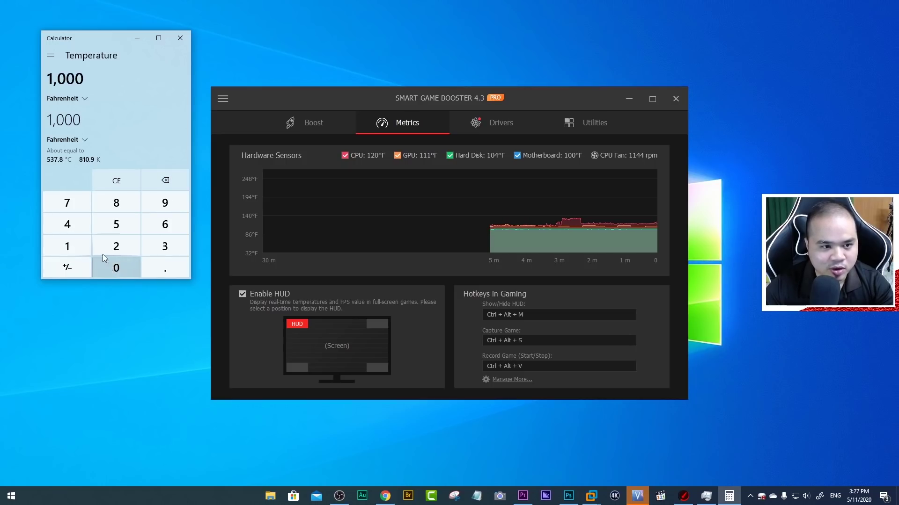
{"action": "left_click", "coordinate": [184, 181]}
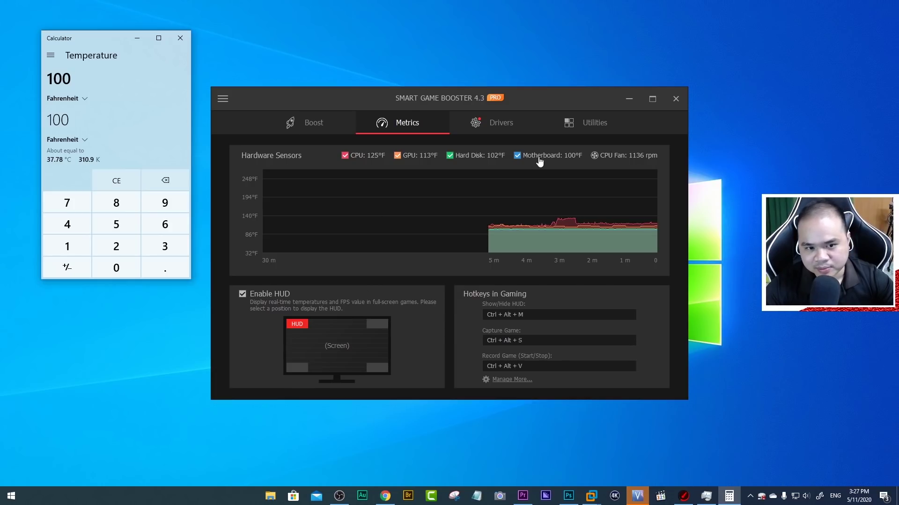
- Start the Intel(R) Display Audio driver update from the Drivers page and acknowledge the driver update warning
{"action": "left_click", "coordinate": [492, 126]}
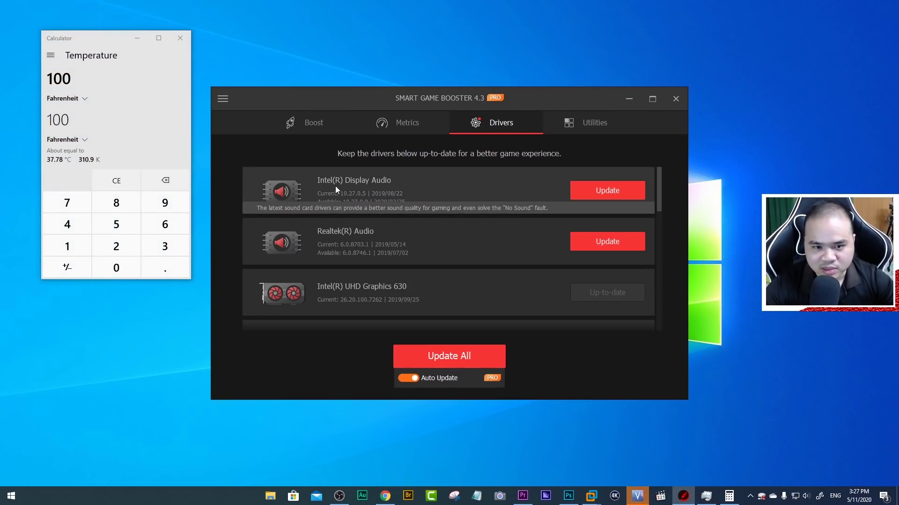
{"action": "left_click", "coordinate": [582, 240]}
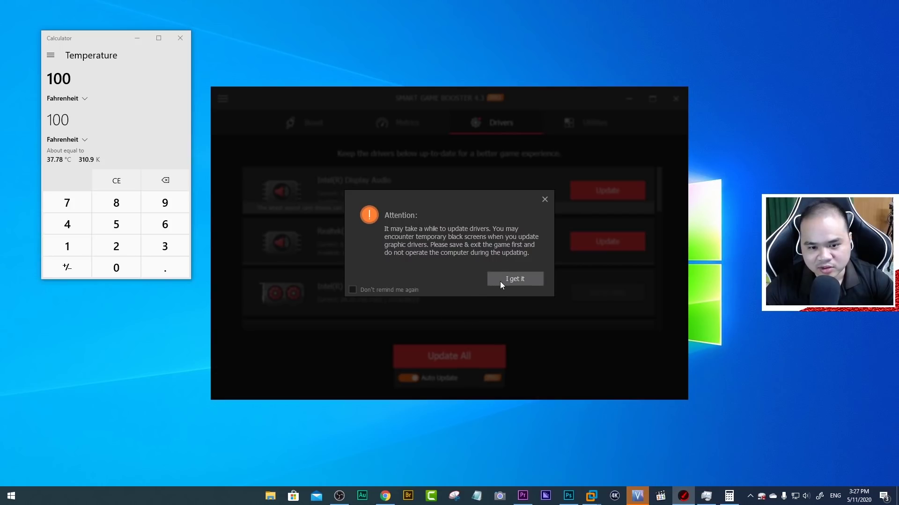
{"action": "left_click", "coordinate": [512, 280]}
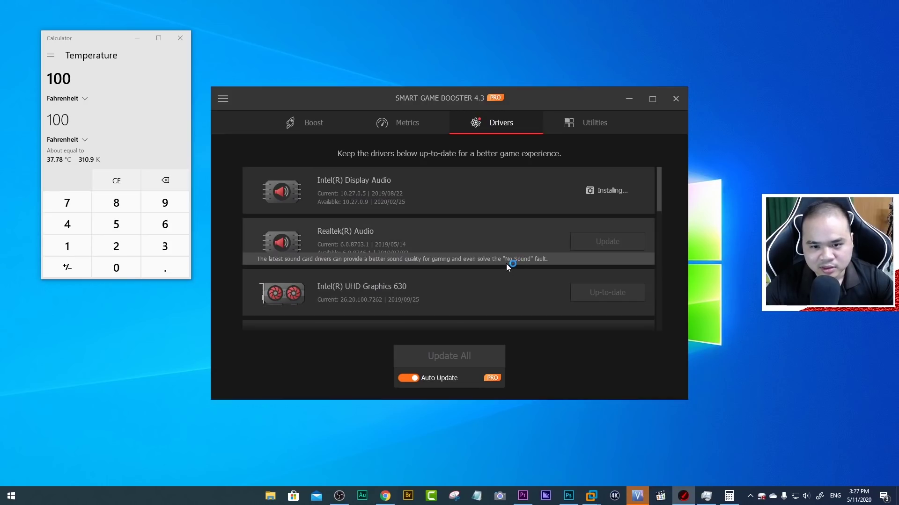
- Launch the PC Diagnosis utility and run its analysis, with the Calculator minimized
{"action": "left_click", "coordinate": [580, 122]}
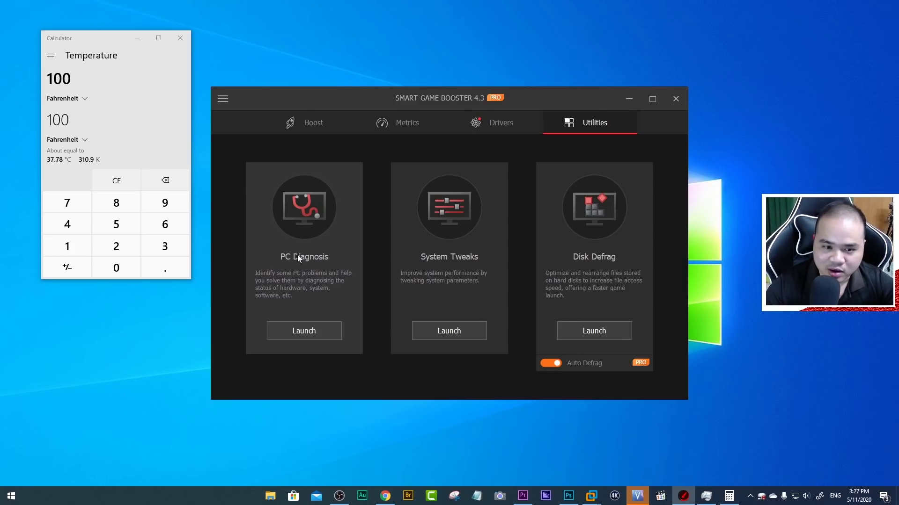
{"action": "left_click", "coordinate": [283, 325]}
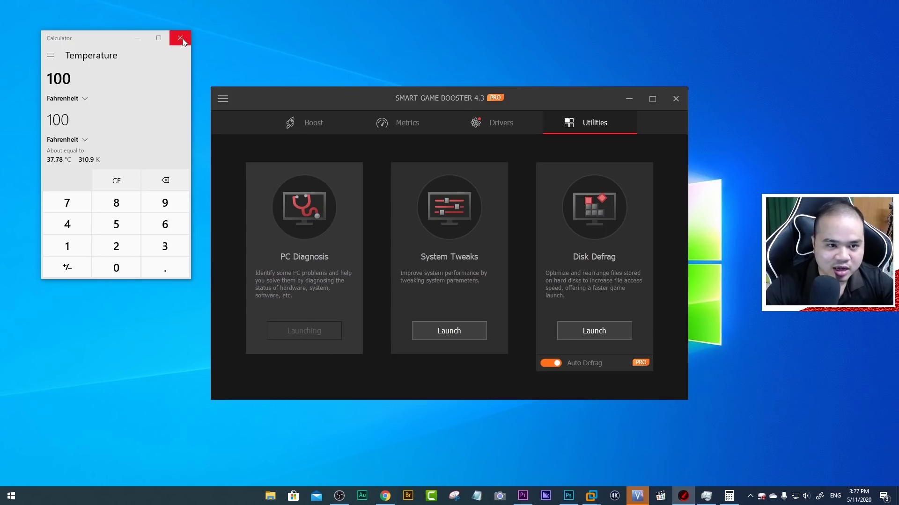
{"action": "left_click", "coordinate": [136, 37]}
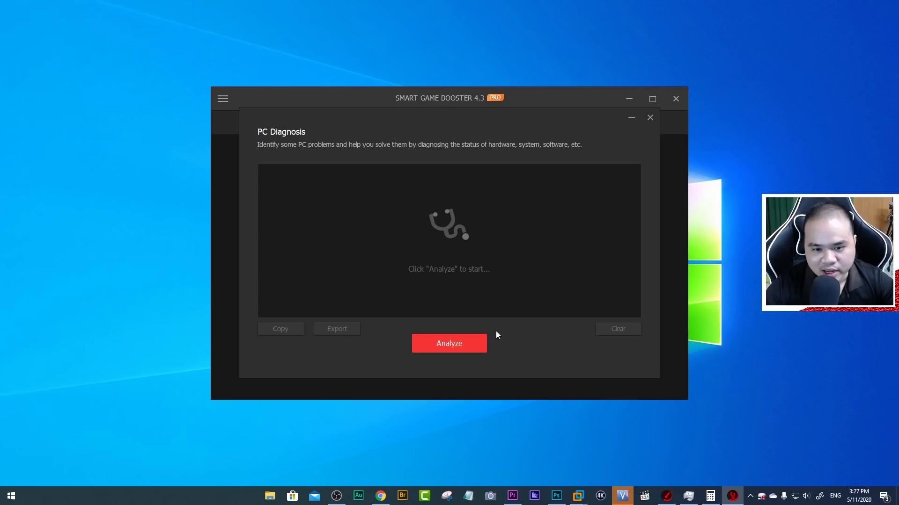
{"action": "left_click", "coordinate": [455, 346]}
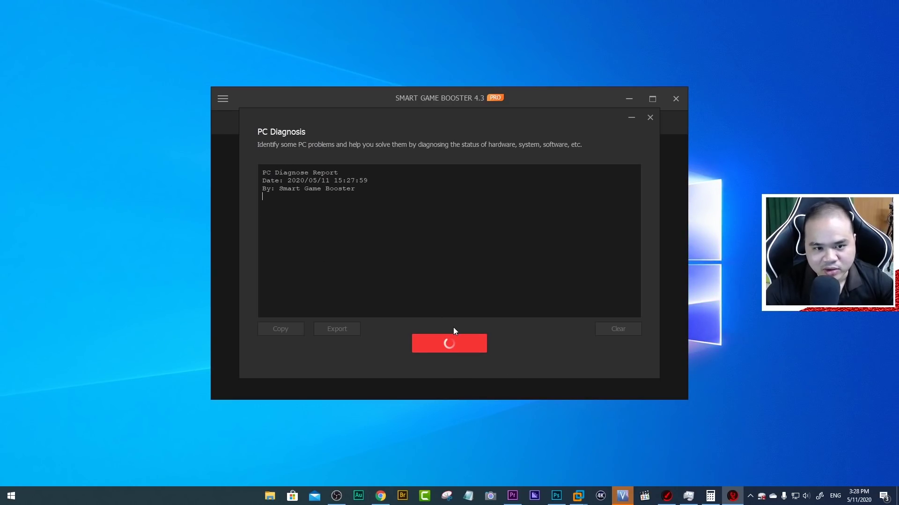
{"action": "right_click", "coordinate": [622, 497]}
{"action": "left_click", "coordinate": [605, 477]}
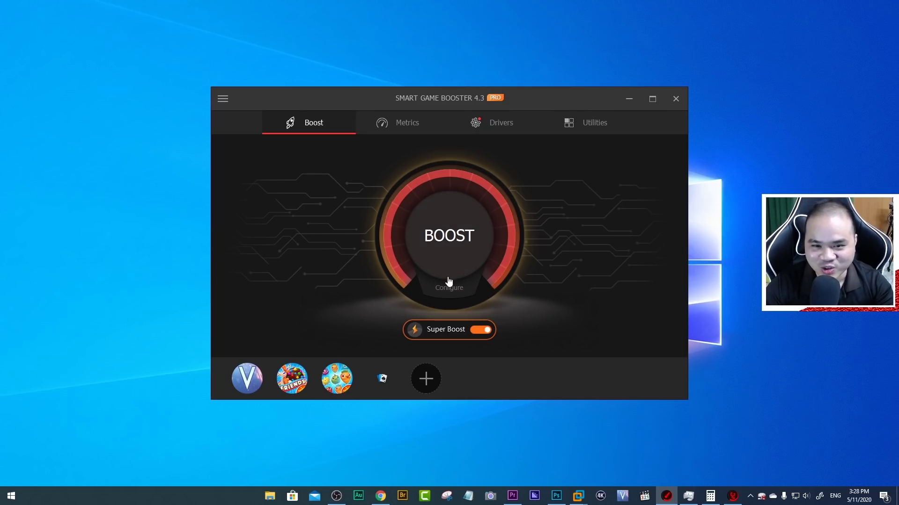
- Start the Realtek(R) Audio driver update from the Drivers page and acknowledge the driver update warning
{"action": "left_click", "coordinate": [513, 126]}
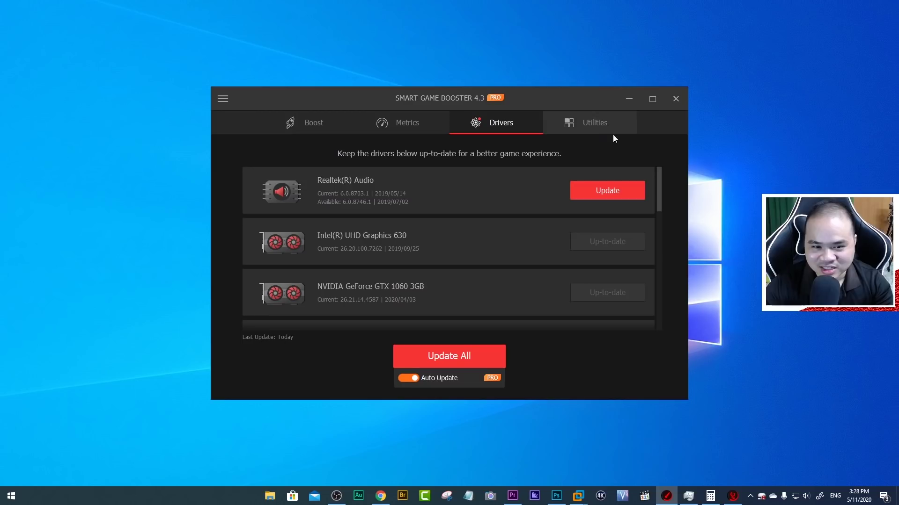
{"action": "mouse_move", "coordinate": [346, 184]}
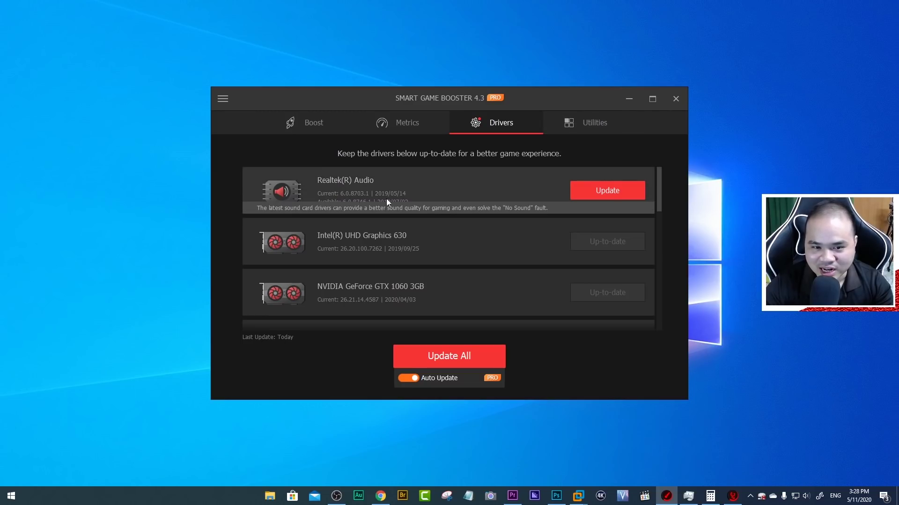
{"action": "mouse_move", "coordinate": [352, 221]}
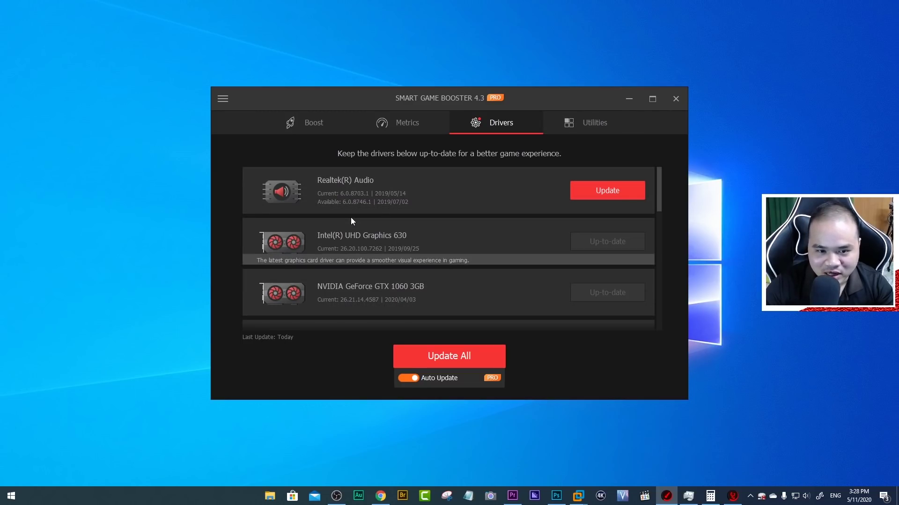
{"action": "left_click", "coordinate": [613, 189]}
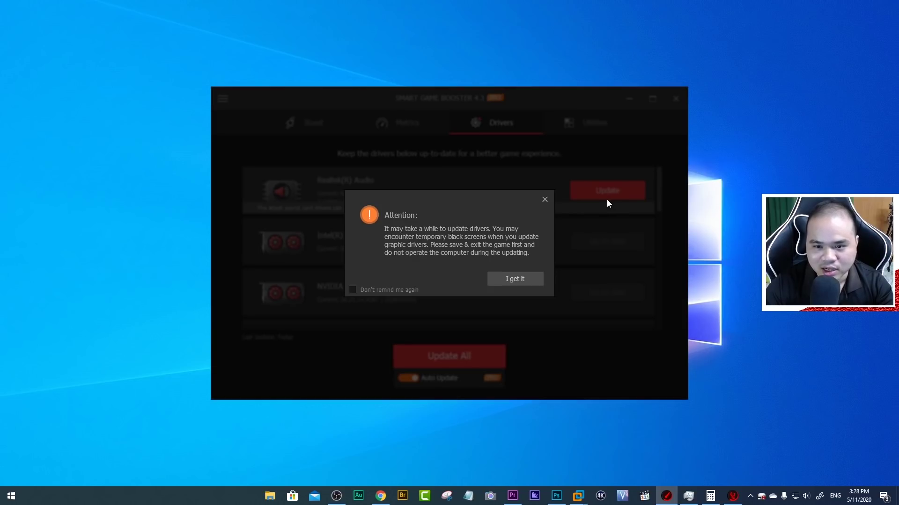
{"action": "left_click", "coordinate": [506, 280]}
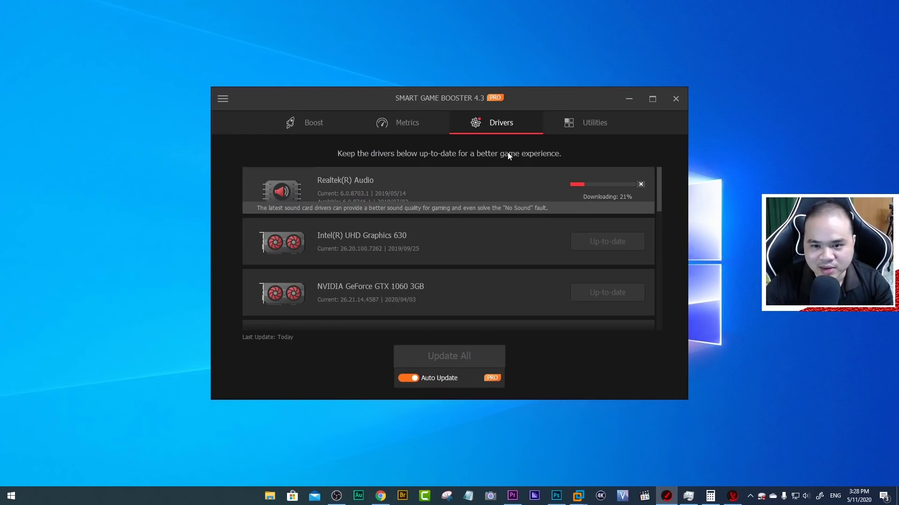
- Launch the System Tweaks utility, optimize with all listed tweaks selected, and decline the immediate restart
{"action": "left_click", "coordinate": [582, 123]}
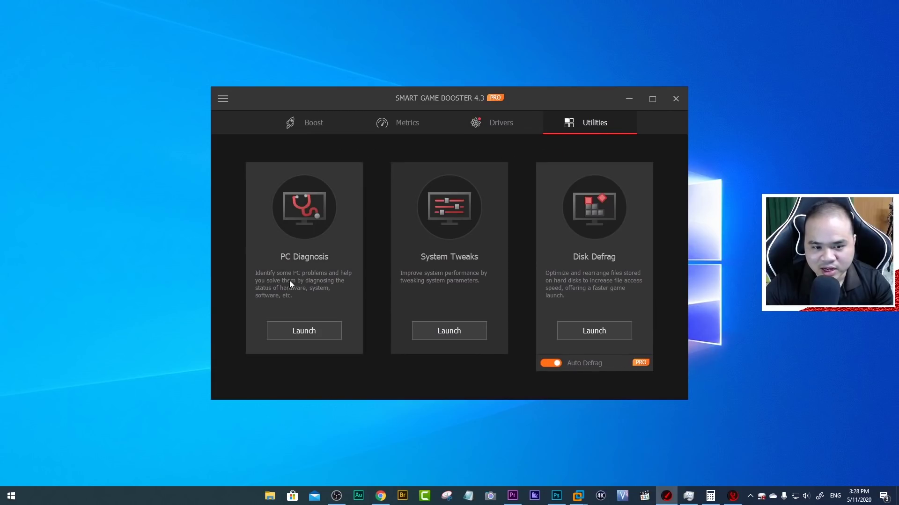
{"action": "left_click", "coordinate": [465, 330]}
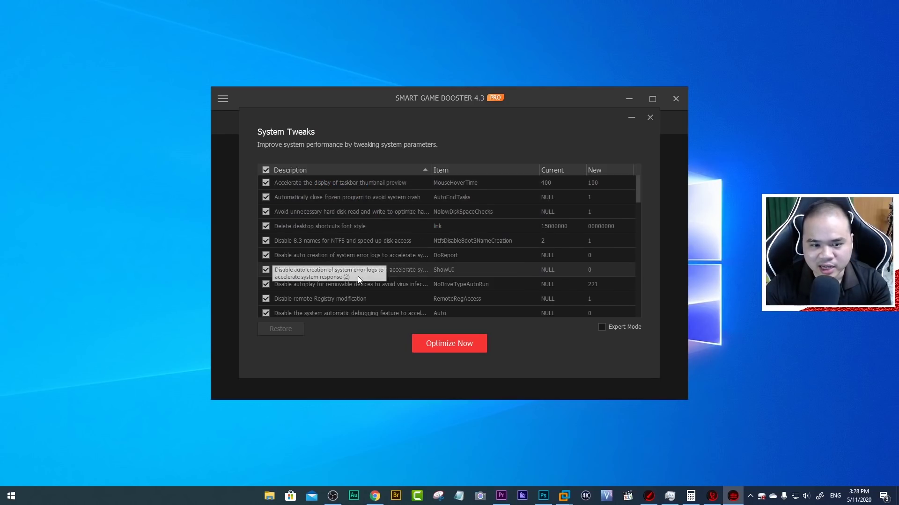
{"action": "scroll", "coordinate": [358, 287], "scroll_direction": "down", "scroll_amount": 2}
{"action": "scroll", "coordinate": [359, 283], "scroll_direction": "down", "scroll_amount": 2}
{"action": "scroll", "coordinate": [359, 281], "scroll_direction": "down", "scroll_amount": 4}
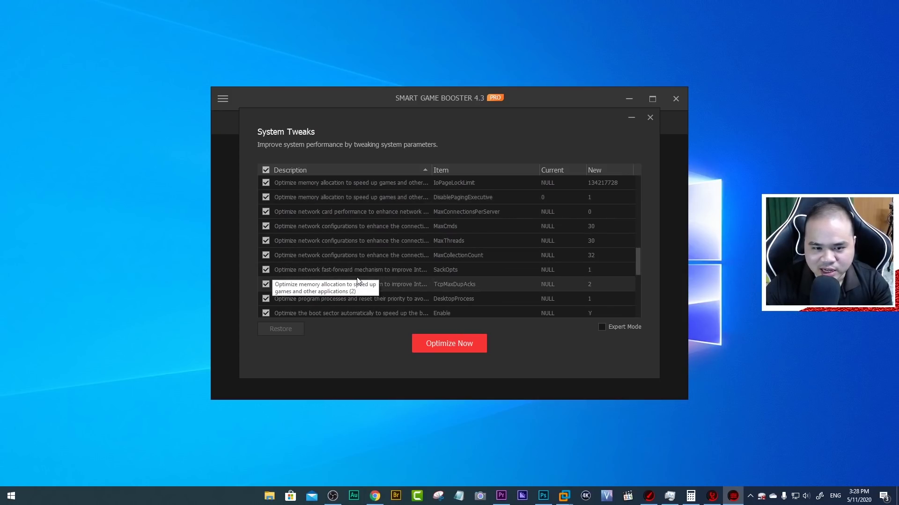
{"action": "scroll", "coordinate": [347, 255], "scroll_direction": "up", "scroll_amount": 7}
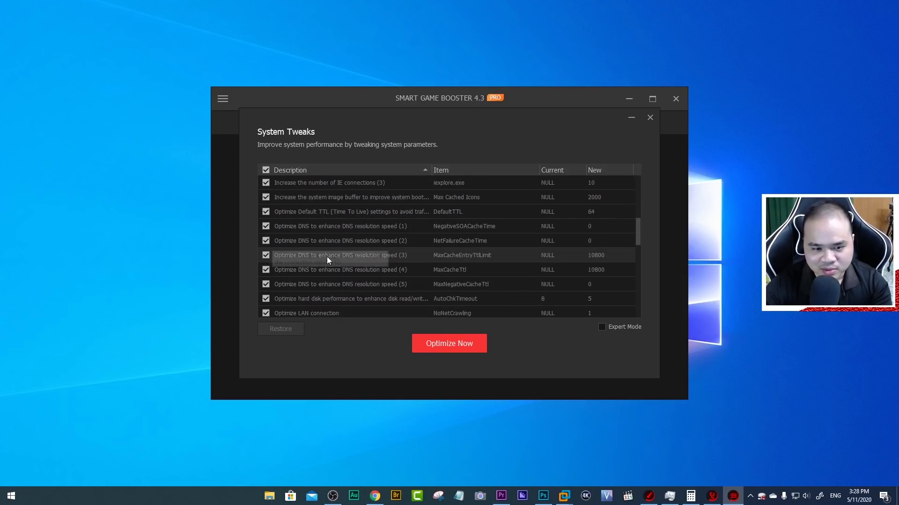
{"action": "left_click", "coordinate": [459, 347]}
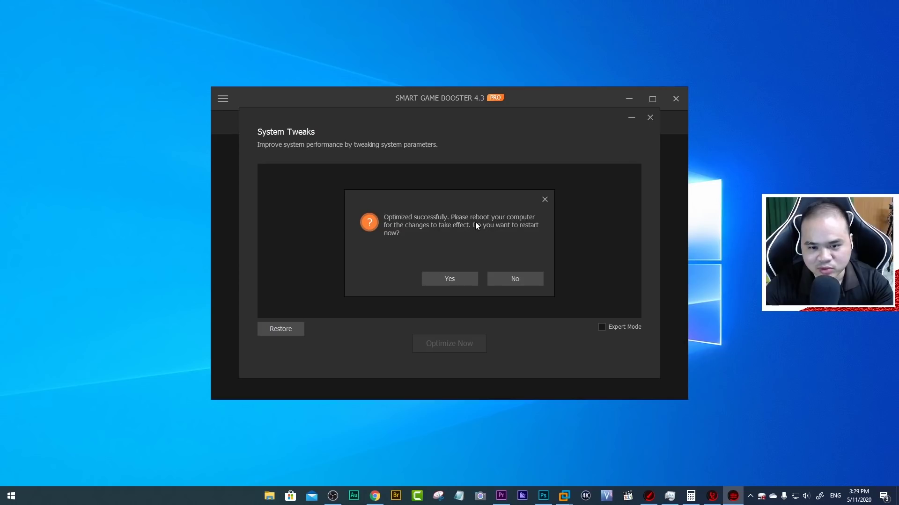
{"action": "left_click", "coordinate": [523, 280]}
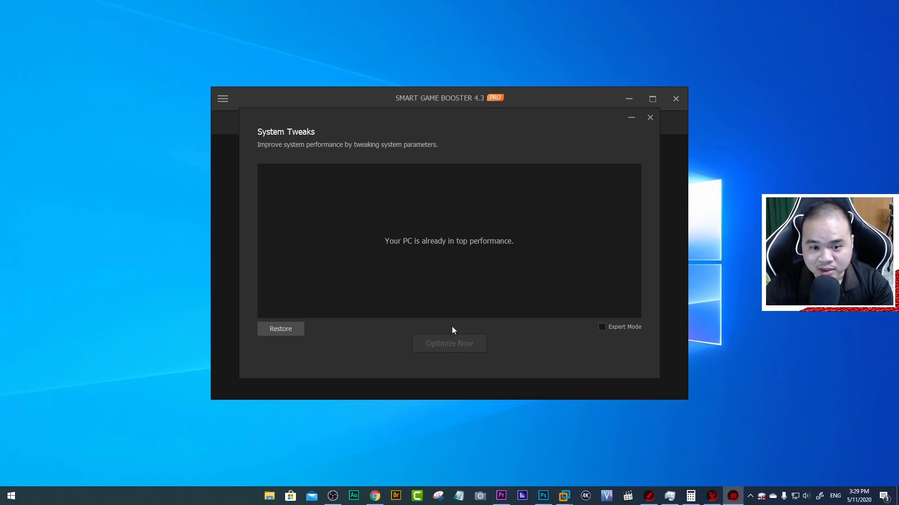
- Restore the system parameters changed by System Tweaks, decline the restart, and close the utility
{"action": "left_click", "coordinate": [286, 331]}
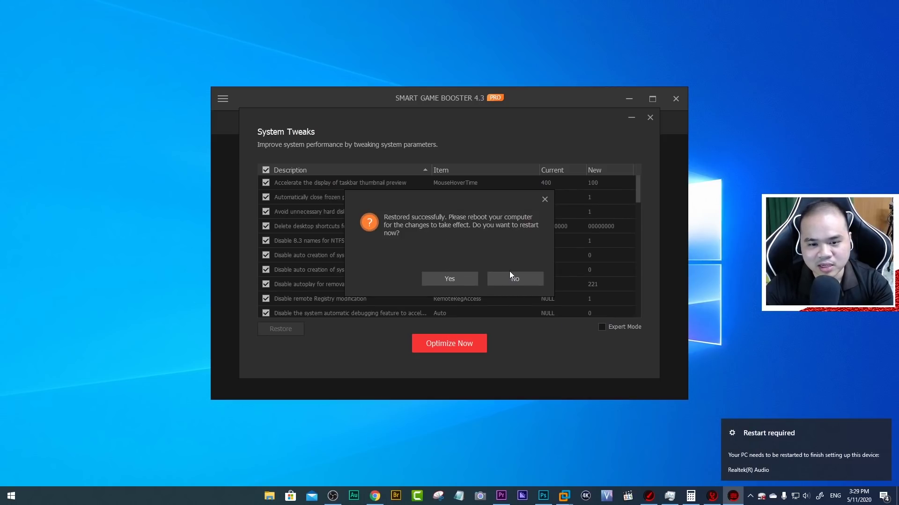
{"action": "left_click", "coordinate": [510, 276]}
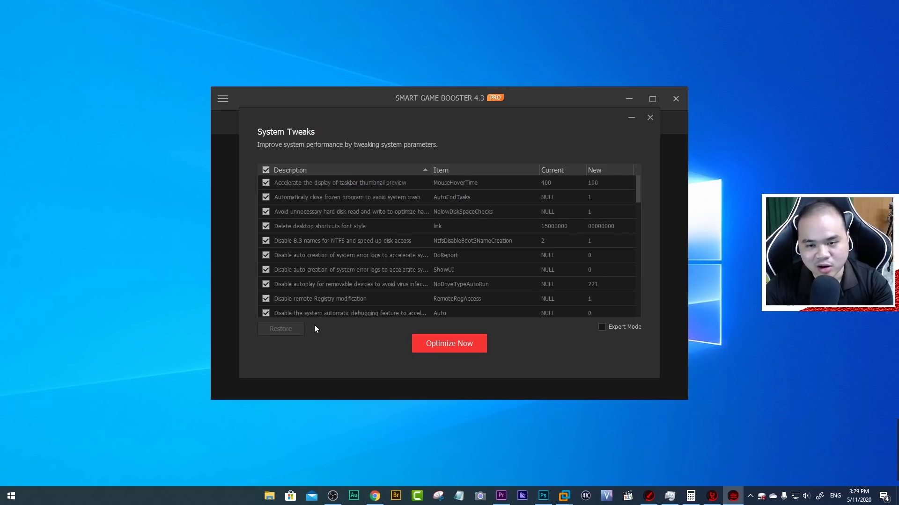
{"action": "left_click", "coordinate": [650, 117]}
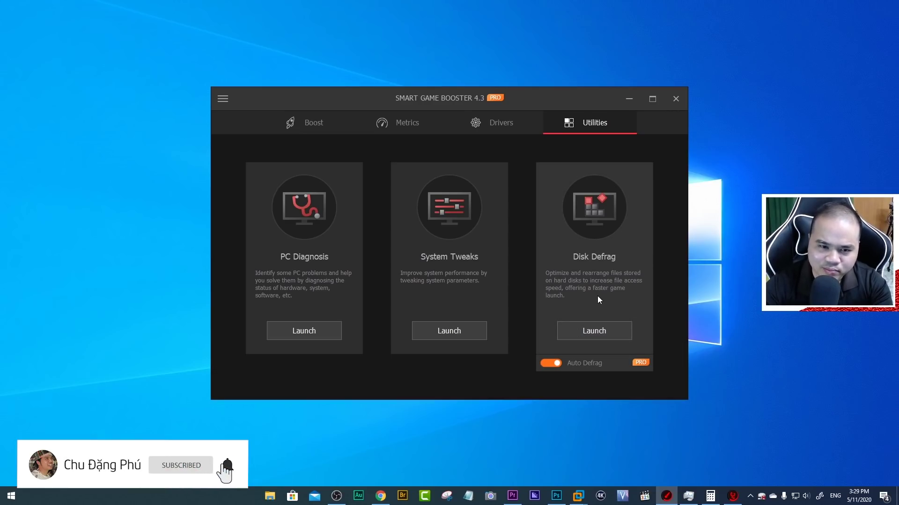
- Boost the PC with Super Boost enabled and acknowledge the hardware temperature warning
{"action": "left_click", "coordinate": [297, 123]}
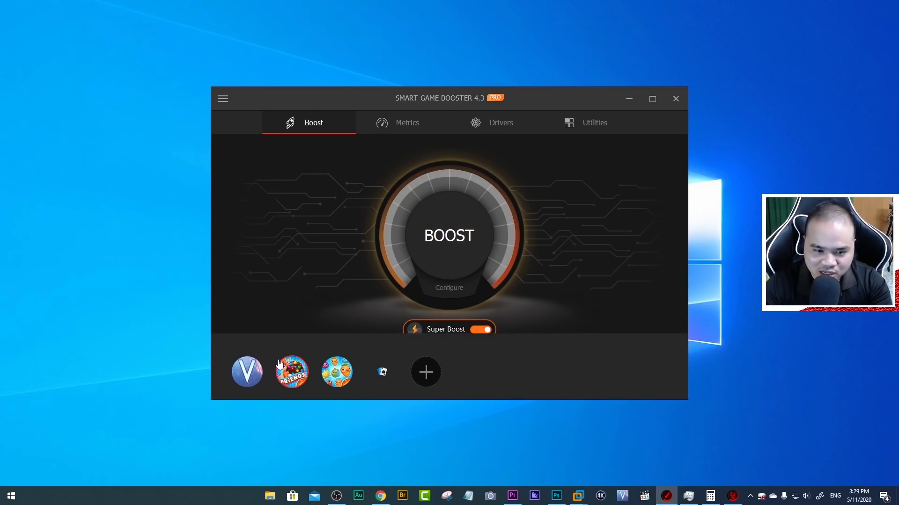
{"action": "left_click", "coordinate": [465, 233]}
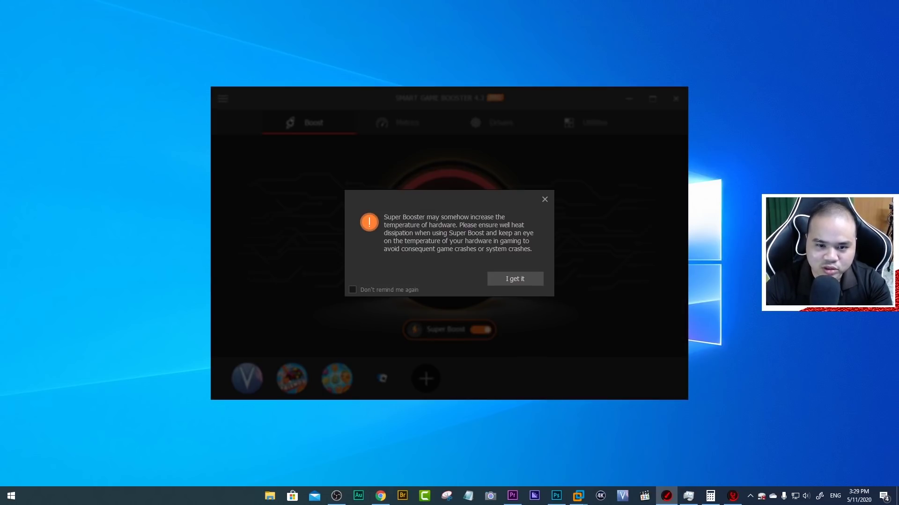
{"action": "left_click", "coordinate": [530, 278]}
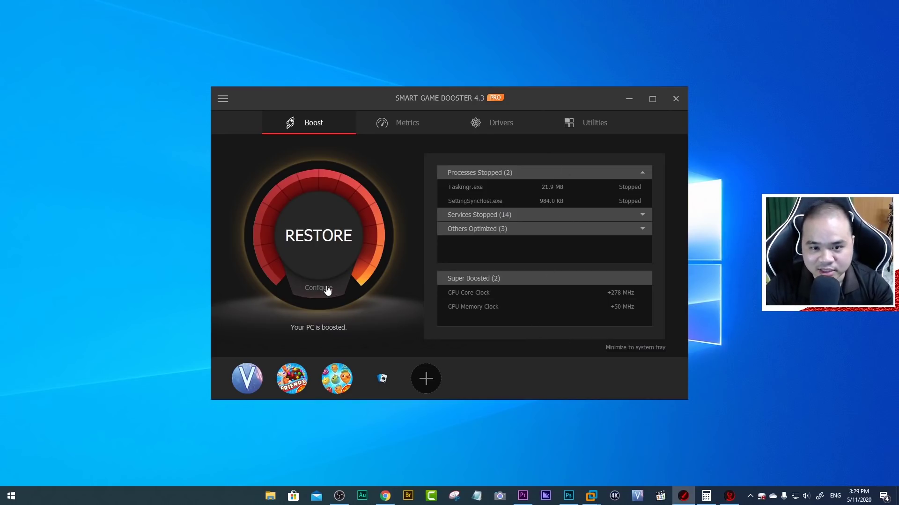
{"action": "mouse_move", "coordinate": [537, 358]}
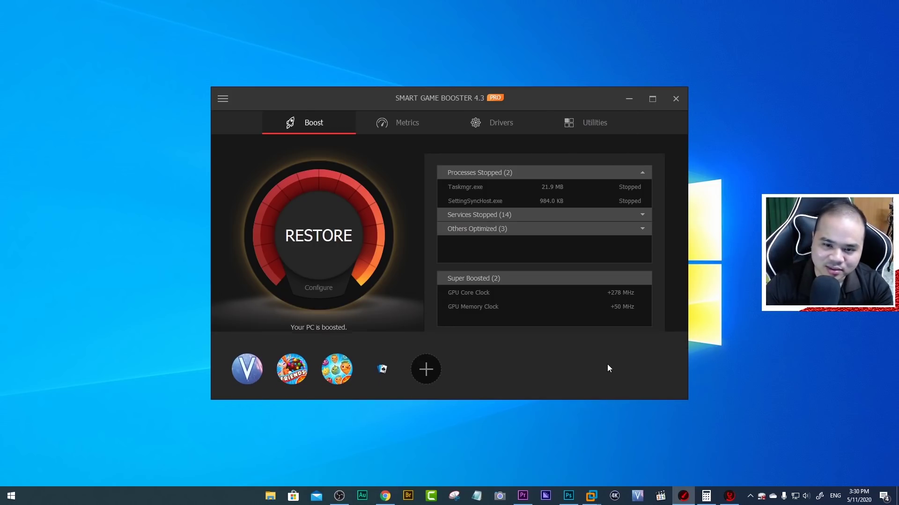
{"action": "mouse_move", "coordinate": [615, 367]}
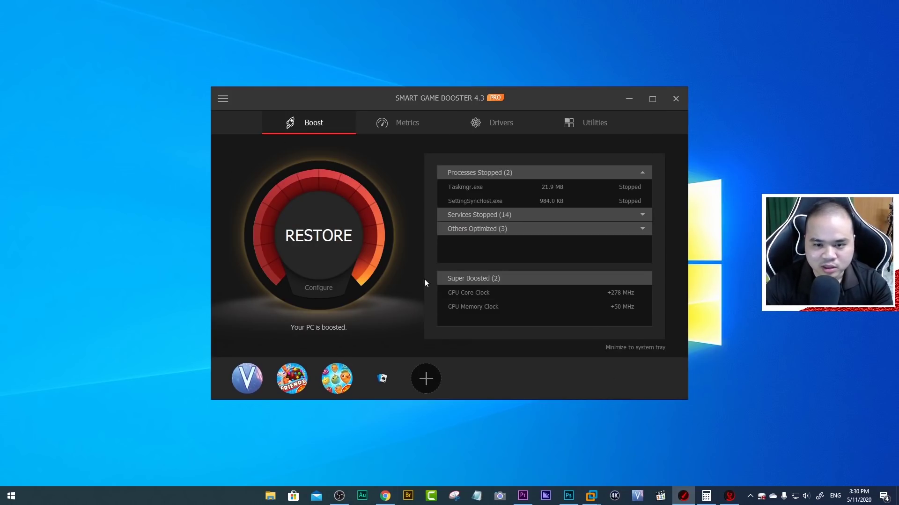
- Examine the hardware sensor temperatures in Metrics and the update status of the listed drivers, then return to the Boost page
{"action": "left_click", "coordinate": [393, 124]}
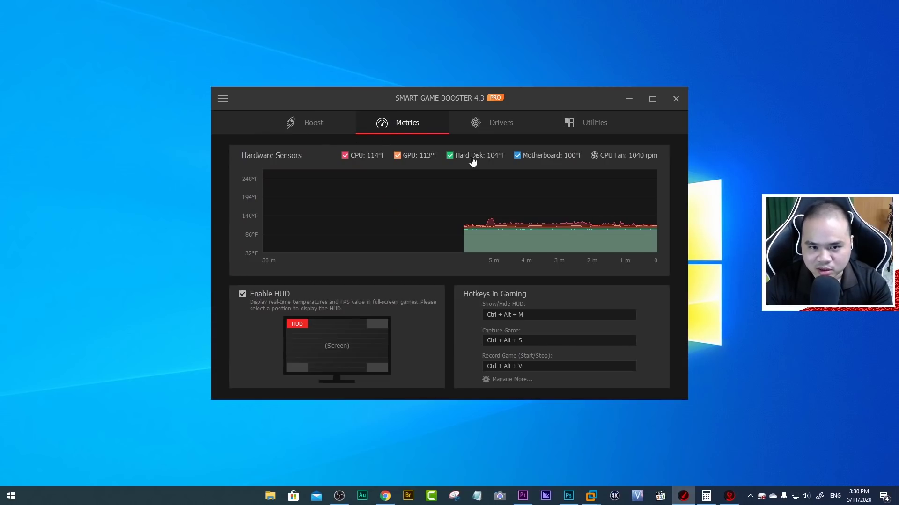
{"action": "left_click", "coordinate": [499, 126]}
{"action": "left_click", "coordinate": [392, 126]}
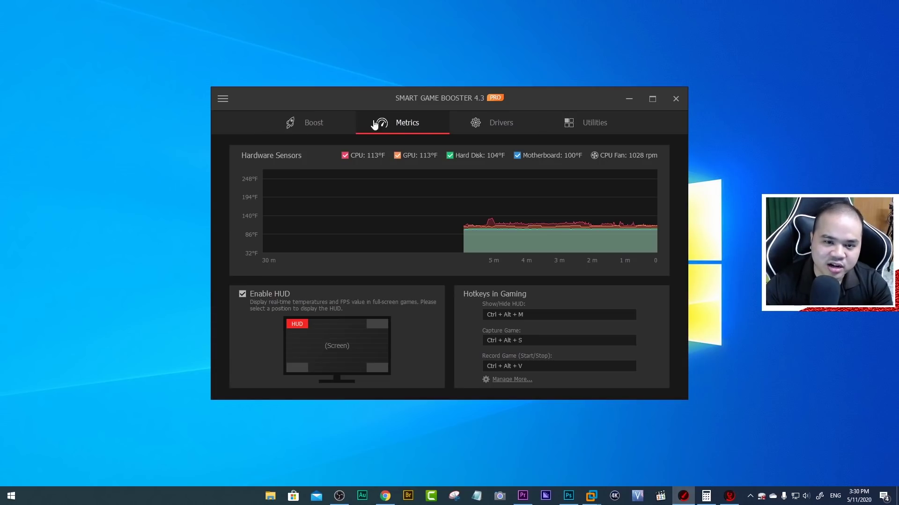
{"action": "left_click", "coordinate": [307, 124]}
{"action": "left_click", "coordinate": [499, 122]}
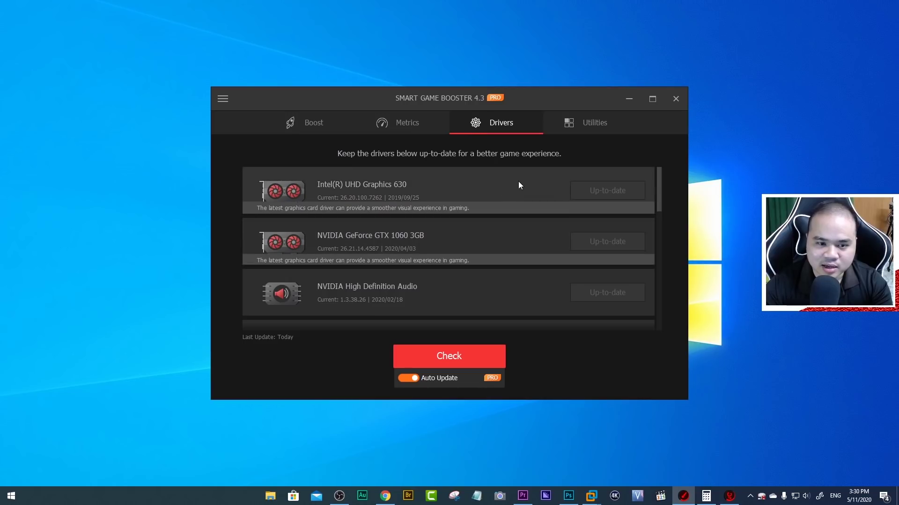
{"action": "scroll", "coordinate": [627, 234], "scroll_direction": "down", "scroll_amount": 1}
{"action": "scroll", "coordinate": [608, 276], "scroll_direction": "down", "scroll_amount": 5}
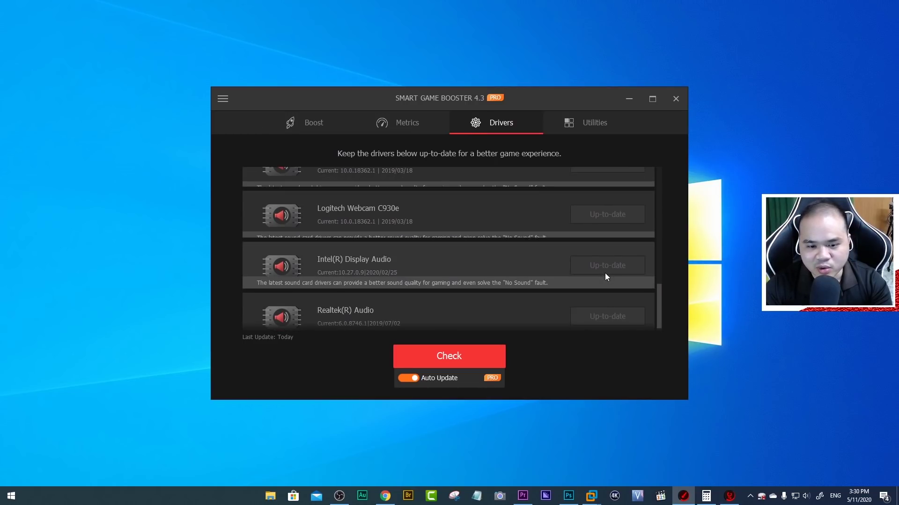
{"action": "scroll", "coordinate": [585, 272], "scroll_direction": "up", "scroll_amount": 3}
{"action": "scroll", "coordinate": [552, 264], "scroll_direction": "up", "scroll_amount": 4}
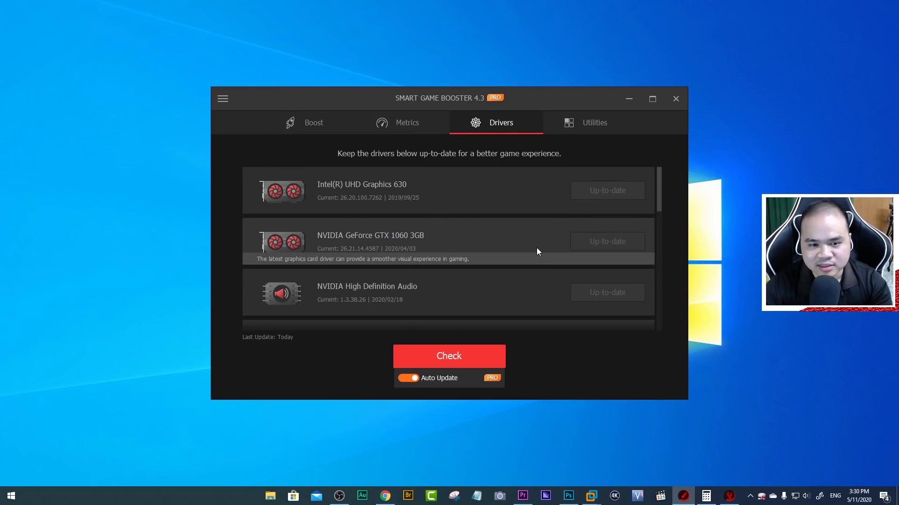
{"action": "left_click", "coordinate": [345, 123]}
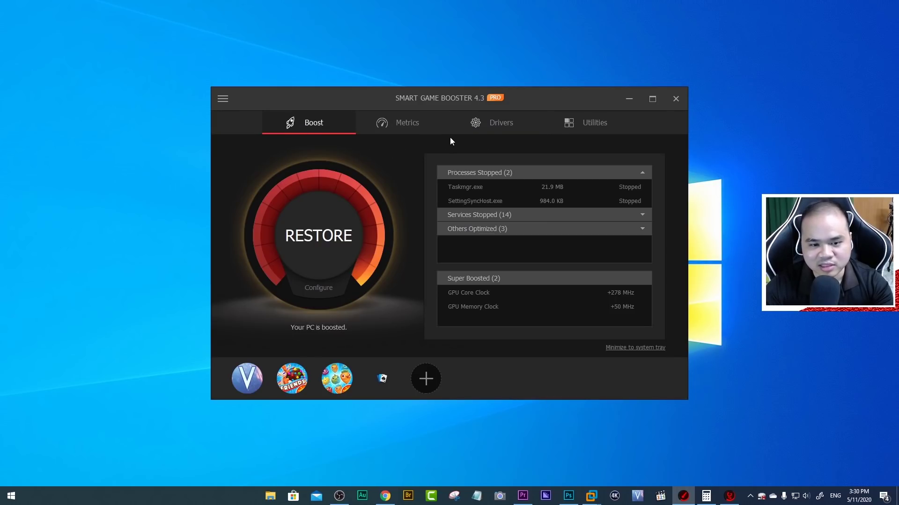